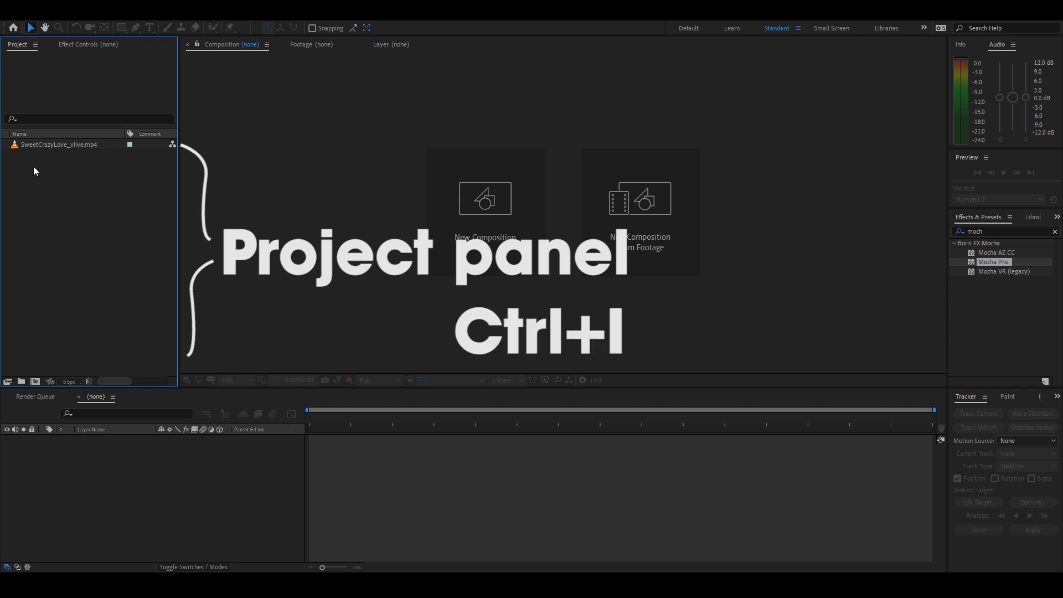
Create a composition from the SweetCrazyLove_vlive.mp4 footage
click(26, 146)
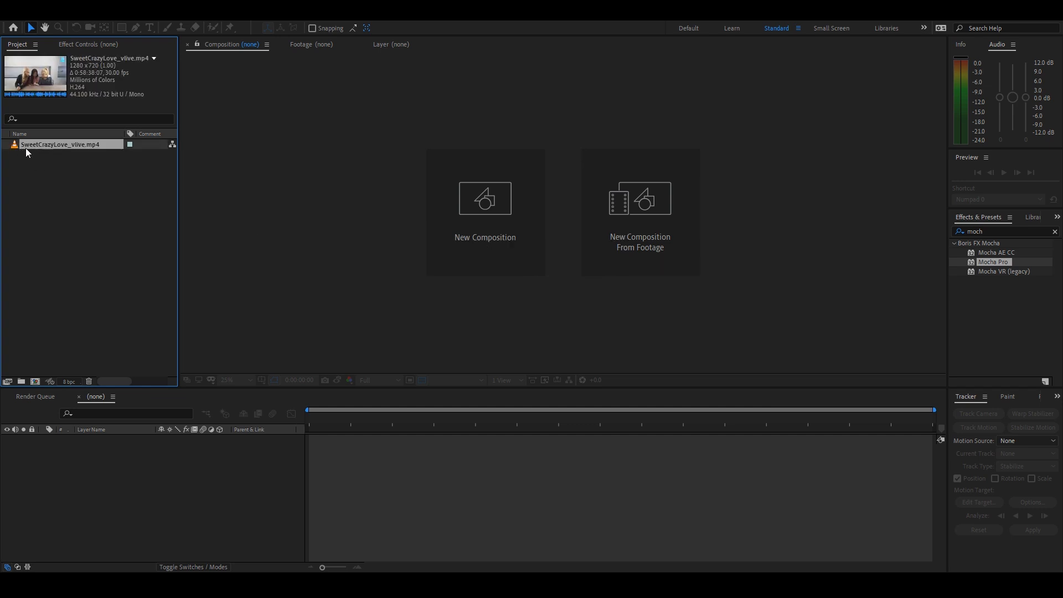
click(35, 381)
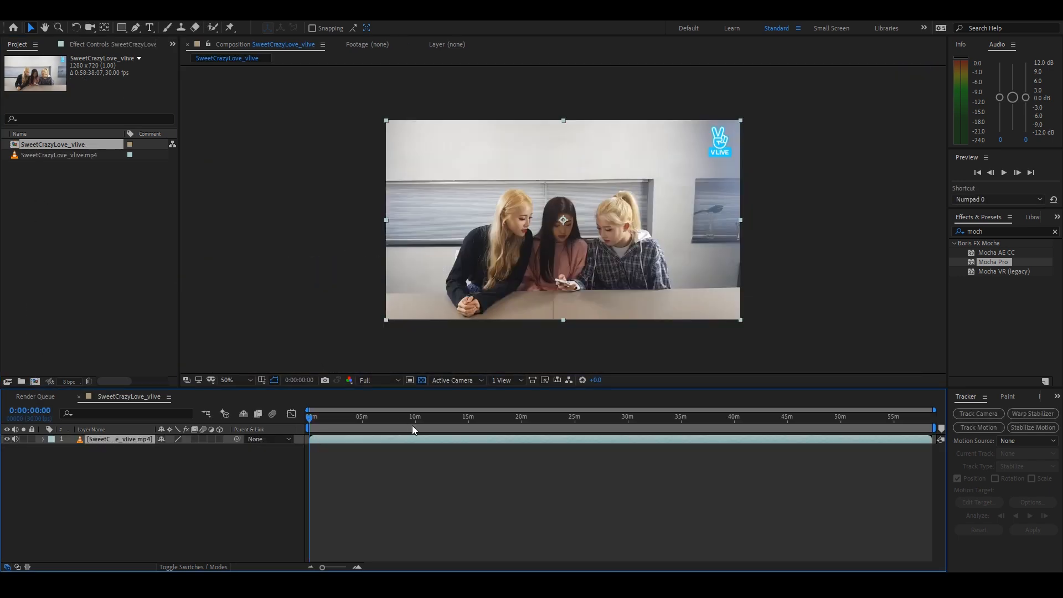
Split the clip layer at 0:12:34:15 and delete the part before the split
drag(440, 416, 432, 422)
scroll(420, 449, up, 3)
drag(539, 423, 585, 423)
scroll(585, 423, up, 4)
drag(585, 423, 762, 430)
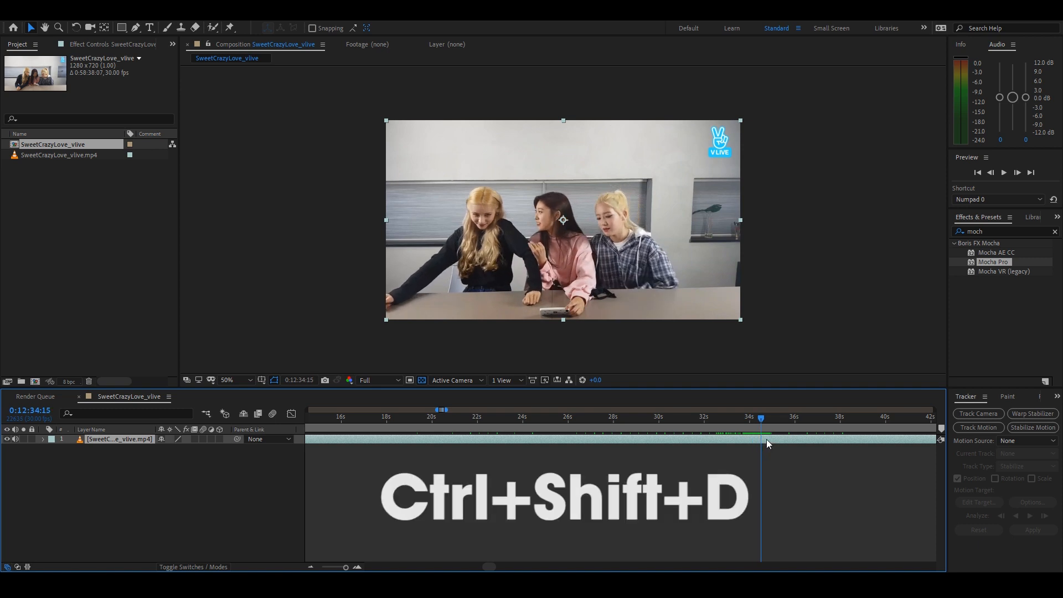
key(ctrl+shift+d)
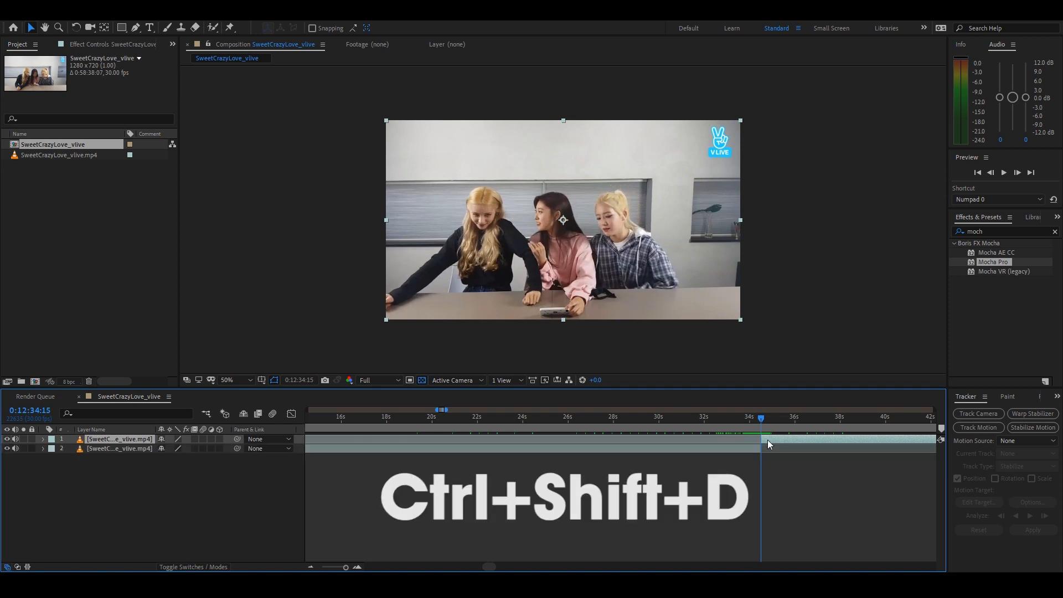
click(731, 452)
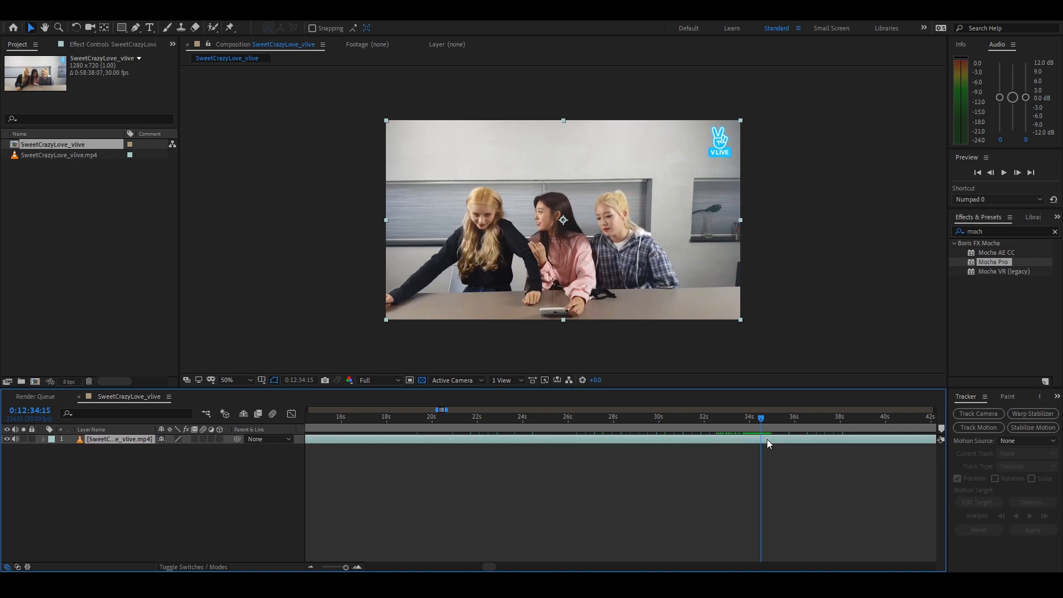
key(Delete)
click(785, 438)
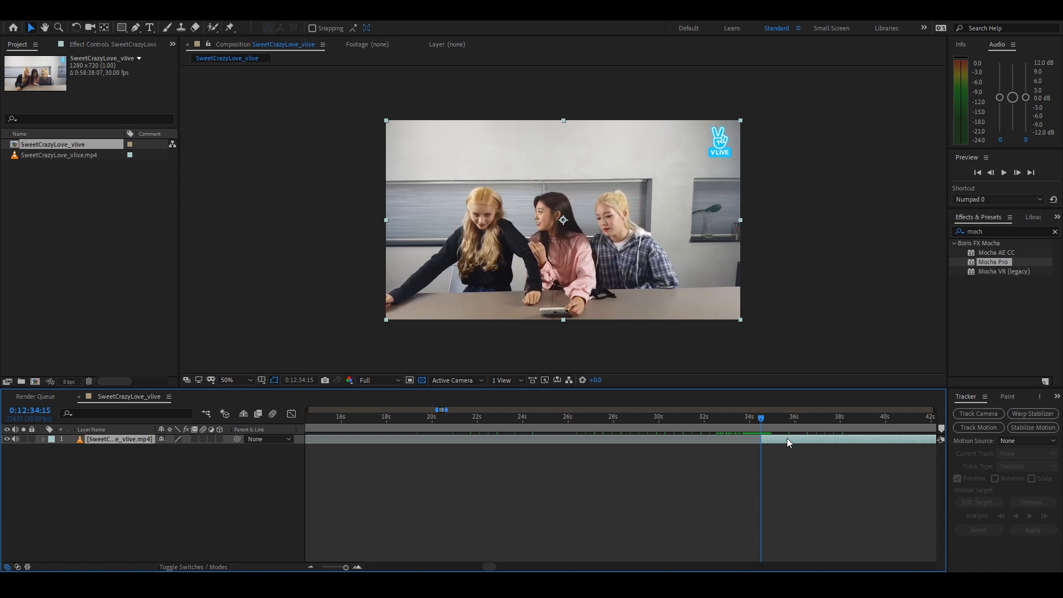
Move the clip layer to the start of the composition and trim its end at 0:00:07:15
key(alt+Home)
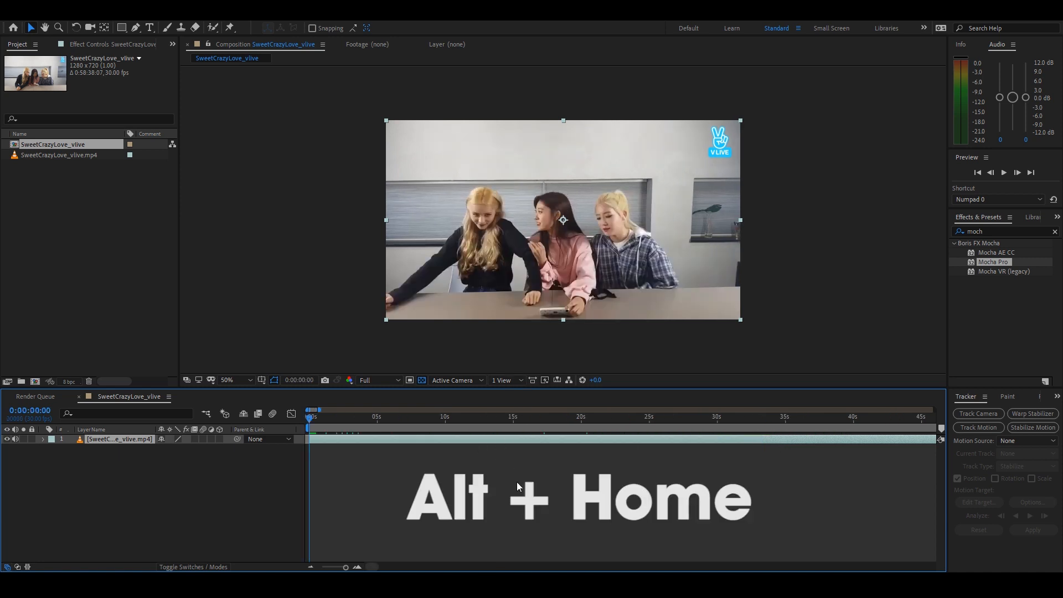
key(equal)
drag(339, 419, 430, 432)
key(alt+bracketright)
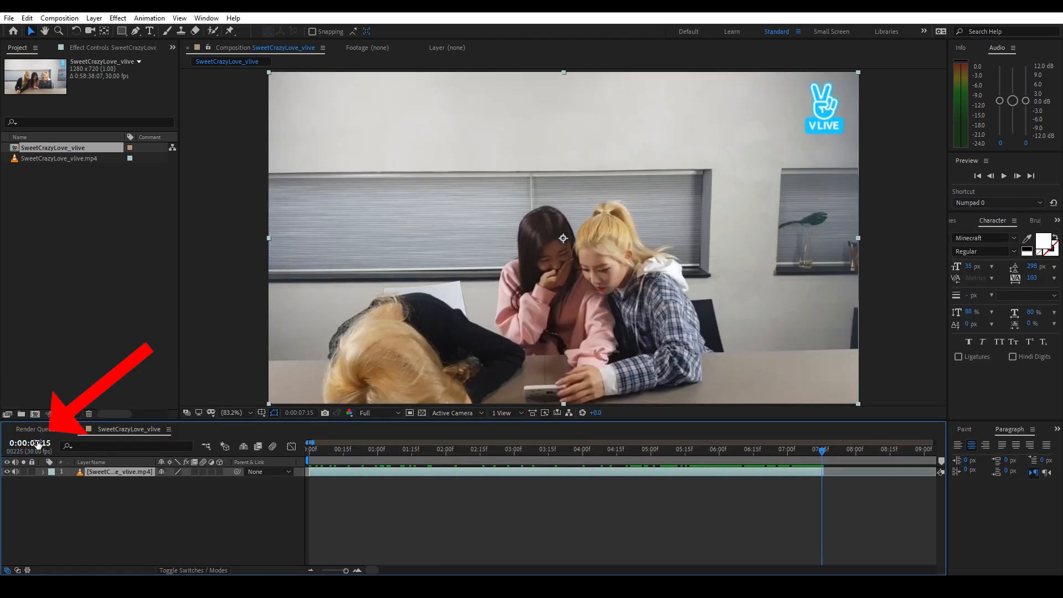
Set the SweetCrazyLove_vlive composition's duration to 0:00:07:15
click(122, 231)
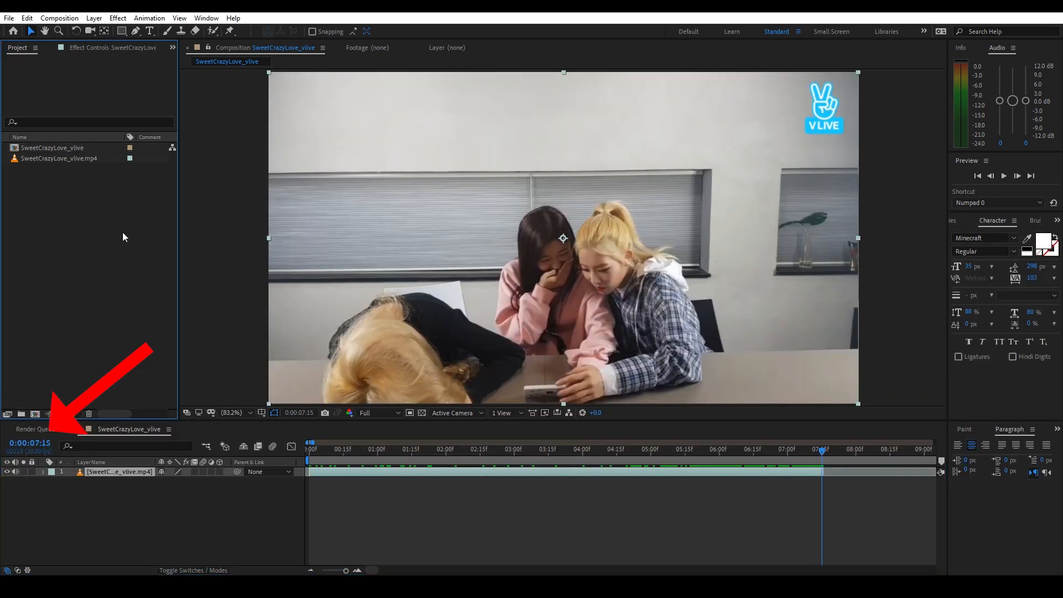
right_click(69, 149)
click(113, 157)
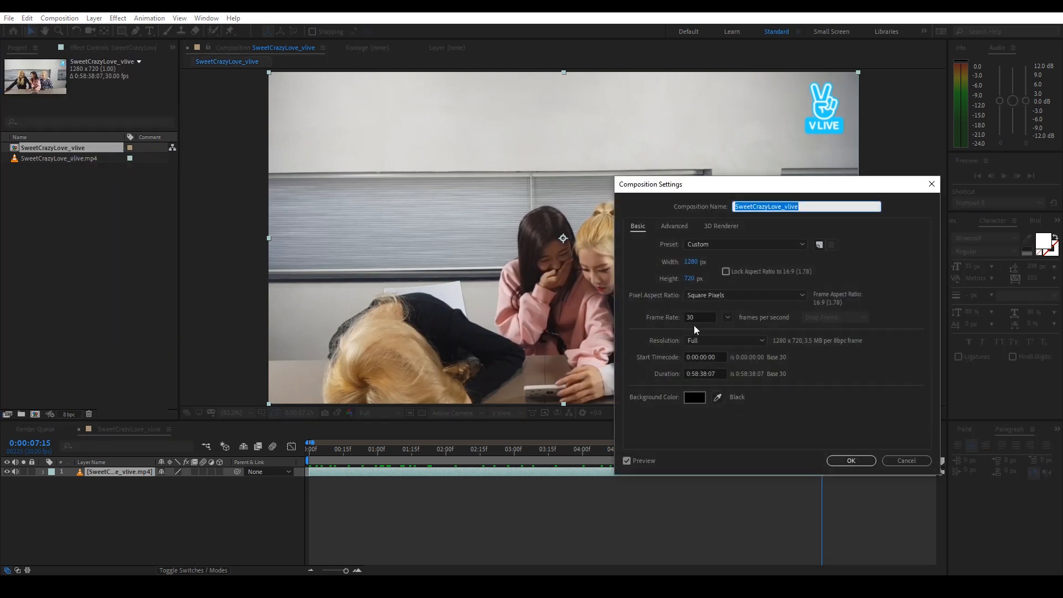
click(722, 375)
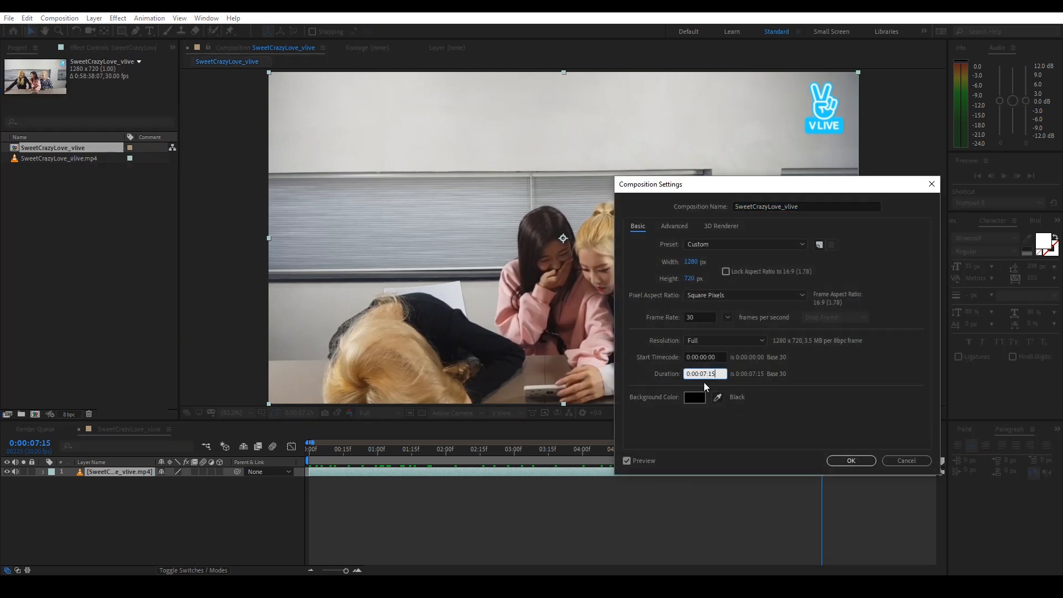
text(715)
click(850, 460)
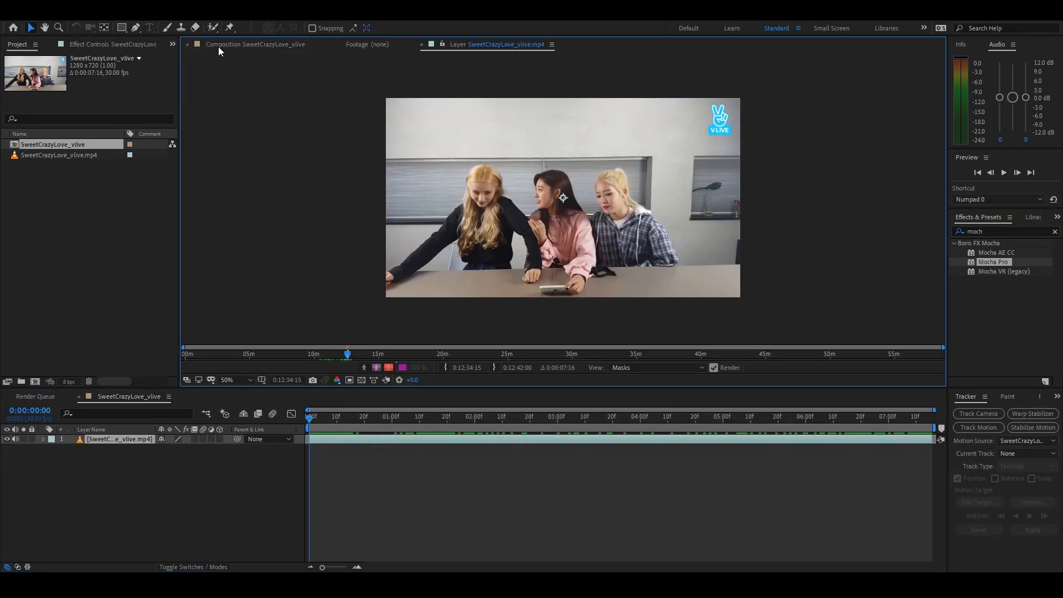
Paint Roto Brush foreground strokes over the head, hair and torso of the blonde woman in the black sweater
scroll(422, 134, up, 1)
mouse_move(395, 144)
mouse_down()
mouse_move(403, 292)
mouse_move(436, 168)
mouse_move(404, 215)
mouse_move(573, 252)
mouse_move(501, 117)
mouse_move(489, 192)
mouse_move(413, 249)
mouse_up()
scroll(498, 111, down, 1)
mouse_move(512, 225)
mouse_down()
mouse_move(370, 249)
mouse_move(387, 227)
mouse_up()
scroll(371, 238, up, 1)
drag(225, 230, 230, 265)
drag(280, 146, 421, 271)
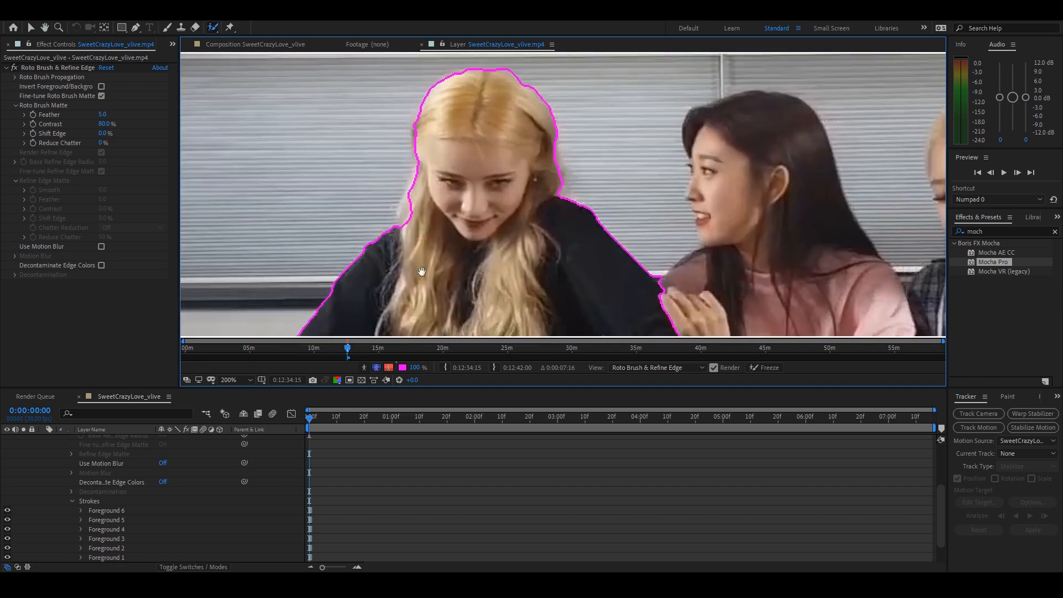
Correct the Roto Brush selection around her hair, shoulder and the neighbouring hand with background and foreground strokes
drag(524, 227, 554, 310)
drag(433, 130, 442, 205)
scroll(442, 204, up, 1)
drag(401, 104, 501, 166)
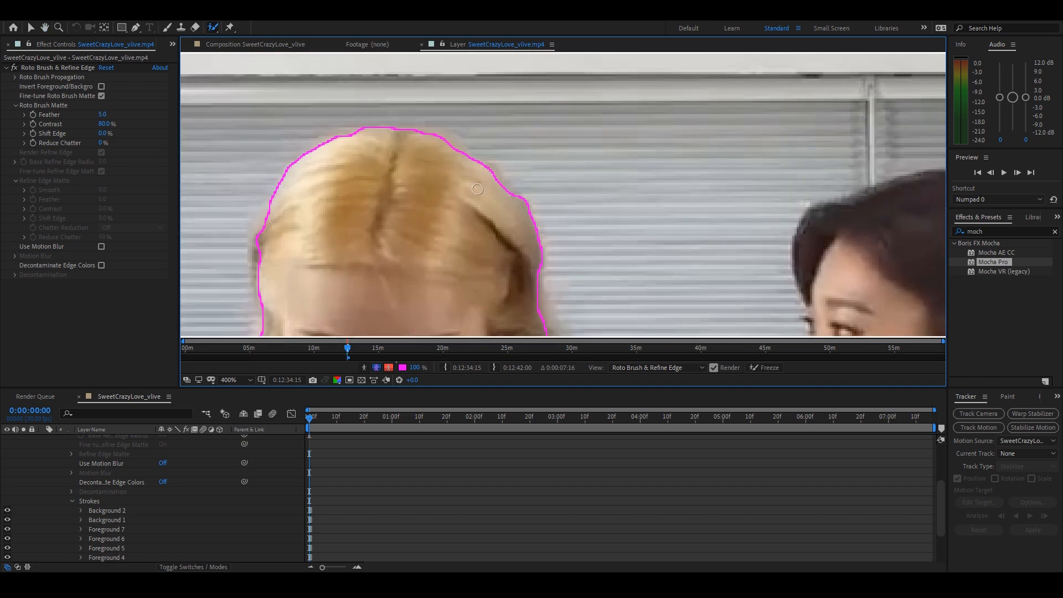
mouse_move(573, 274)
mouse_down()
mouse_move(496, 173)
mouse_move(469, 187)
mouse_up()
drag(637, 321, 526, 136)
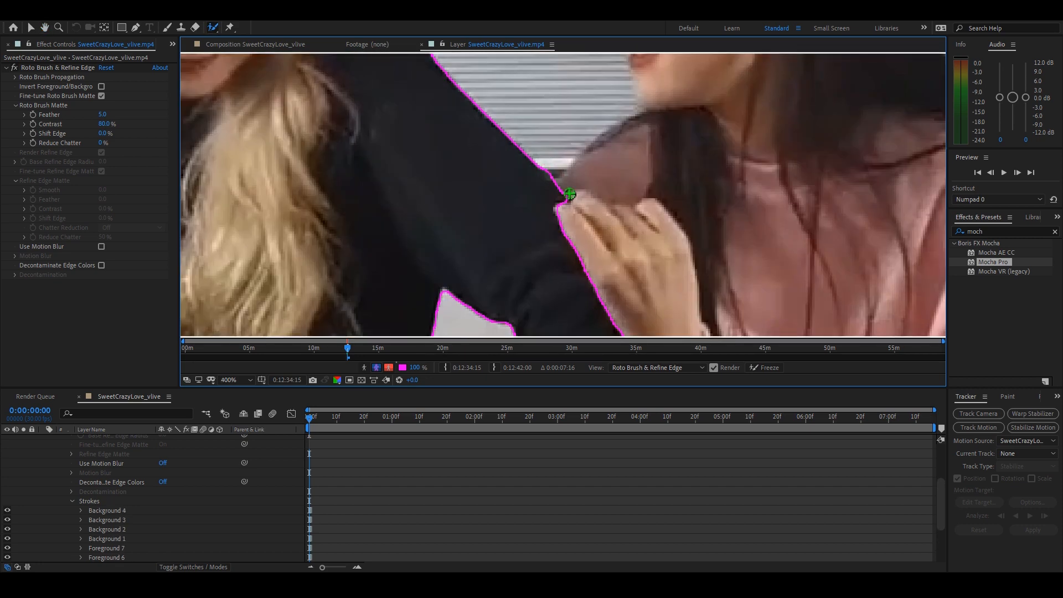
mouse_move(570, 195)
mouse_down()
mouse_move(545, 165)
mouse_move(555, 207)
mouse_up()
drag(601, 233, 648, 307)
Adjust the Roto Brush selection around her lower torso, arms and the gaps beside them with further strokes
scroll(587, 276, down, 1)
drag(565, 305, 593, 195)
scroll(470, 248, down, 1)
scroll(471, 248, up, 1)
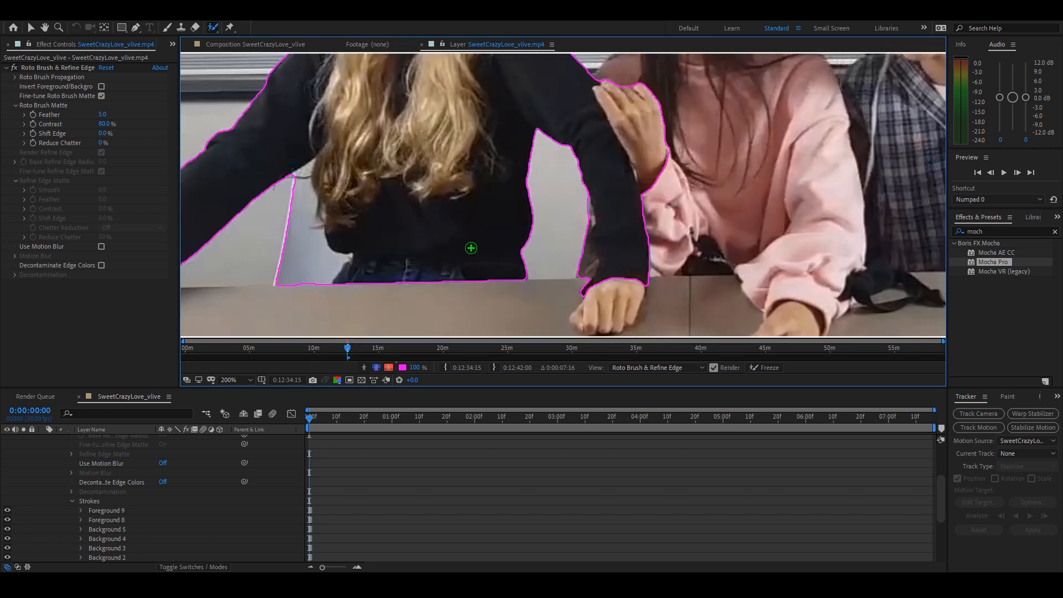
drag(470, 248, 592, 231)
drag(399, 268, 588, 274)
mouse_move(385, 205)
mouse_down()
mouse_move(375, 242)
mouse_move(295, 190)
mouse_move(378, 191)
mouse_up()
Touch up the remaining outline of the woman with more Roto Brush foreground and background strokes
scroll(345, 267, up, 1)
drag(393, 131, 506, 285)
scroll(510, 166, down, 1)
drag(510, 166, 426, 321)
drag(527, 100, 484, 239)
scroll(485, 240, up, 1)
drag(468, 101, 446, 188)
drag(473, 212, 340, 324)
drag(506, 161, 532, 178)
Paint Refine Edge strokes along both sides of the woman's hair and down to her shoulders
key(alt+w)
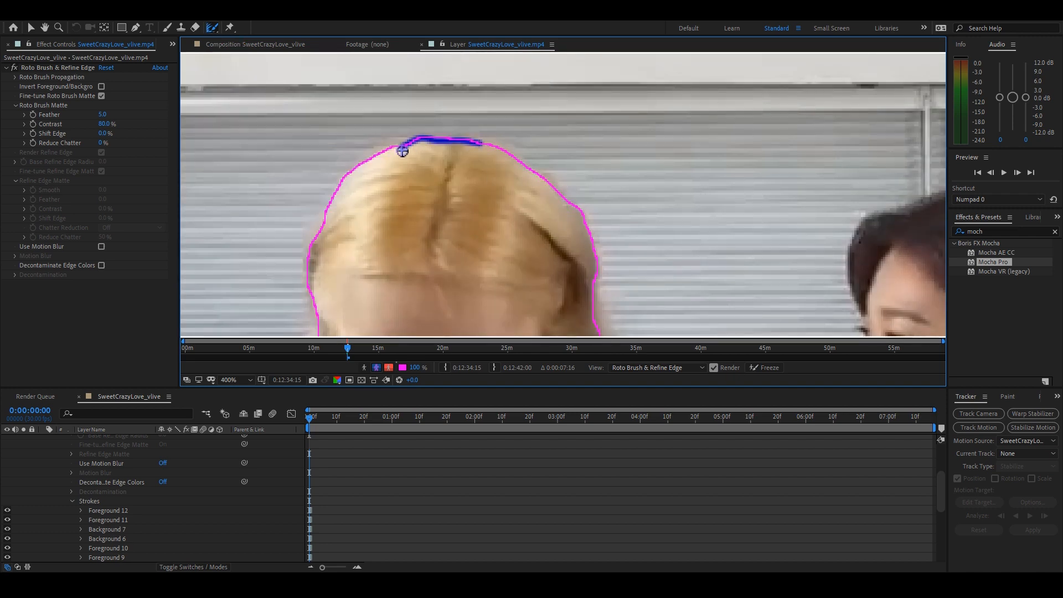
mouse_move(402, 151)
mouse_down()
mouse_move(338, 189)
mouse_move(311, 271)
mouse_up()
mouse_move(473, 141)
mouse_down()
mouse_move(557, 185)
mouse_move(597, 280)
mouse_up()
scroll(562, 172, down, 5)
mouse_move(562, 172)
mouse_down()
mouse_move(590, 249)
mouse_move(692, 332)
mouse_up()
mouse_move(289, 166)
mouse_down()
mouse_move(263, 251)
mouse_move(206, 335)
mouse_up()
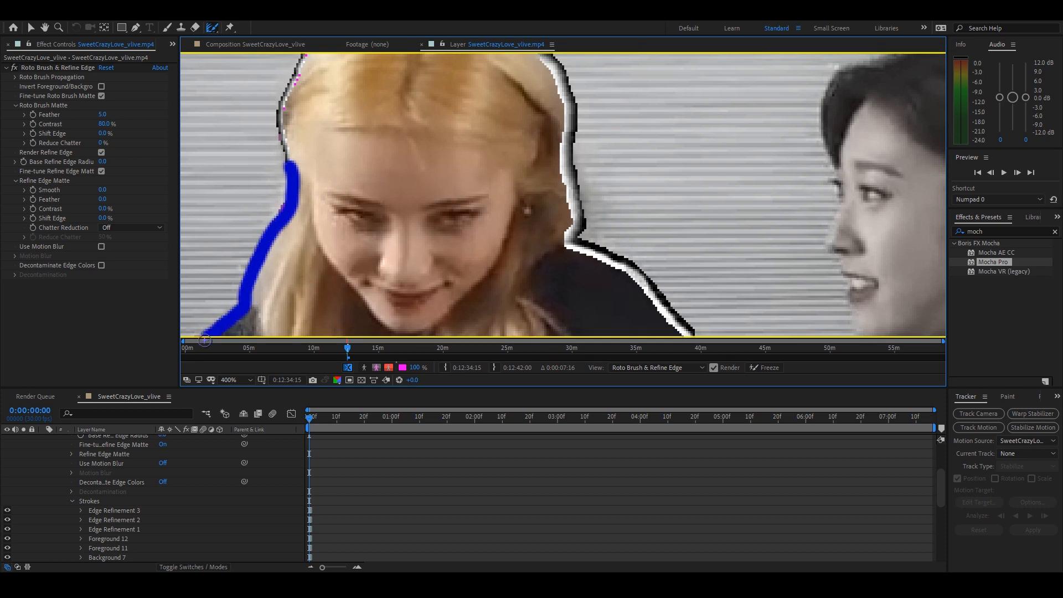
Paint Refine Edge strokes along the shoulder and upper arm of the black sweater
drag(310, 105, 365, 266)
mouse_move(345, 229)
mouse_down()
mouse_move(376, 157)
mouse_move(512, 124)
mouse_up()
drag(388, 310, 501, 119)
mouse_move(361, 317)
mouse_down()
mouse_move(474, 125)
mouse_move(276, 329)
mouse_up()
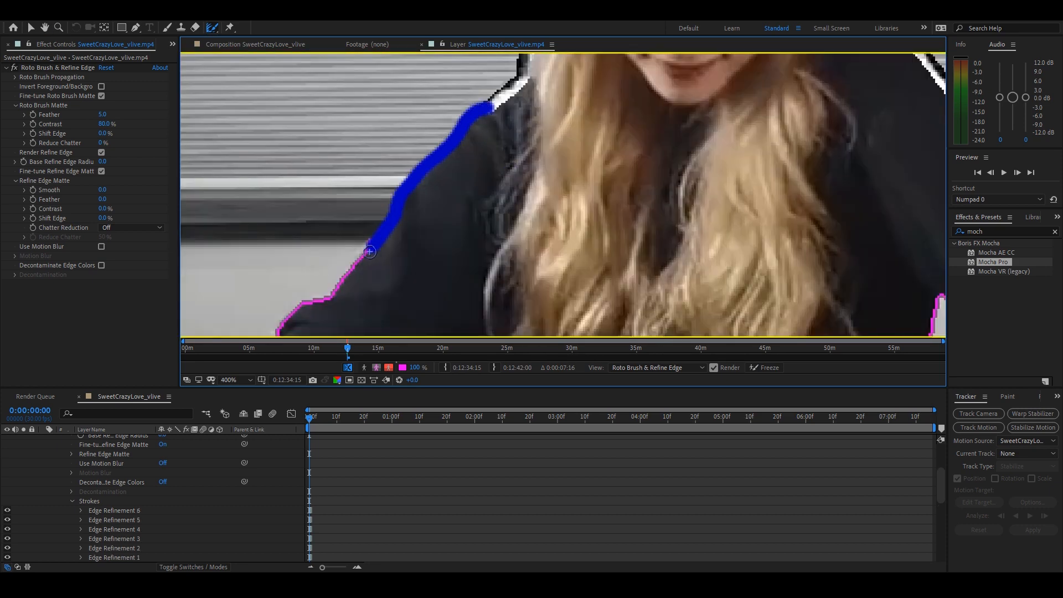
Paint Refine Edge strokes along the outstretched arm and around the gaps between her arms and torso
scroll(277, 330, down, 2)
drag(439, 148, 269, 307)
mouse_move(594, 143)
mouse_down()
mouse_move(449, 257)
mouse_move(594, 182)
mouse_move(575, 249)
mouse_up()
drag(411, 202, 326, 264)
drag(740, 157, 558, 211)
drag(655, 146, 650, 167)
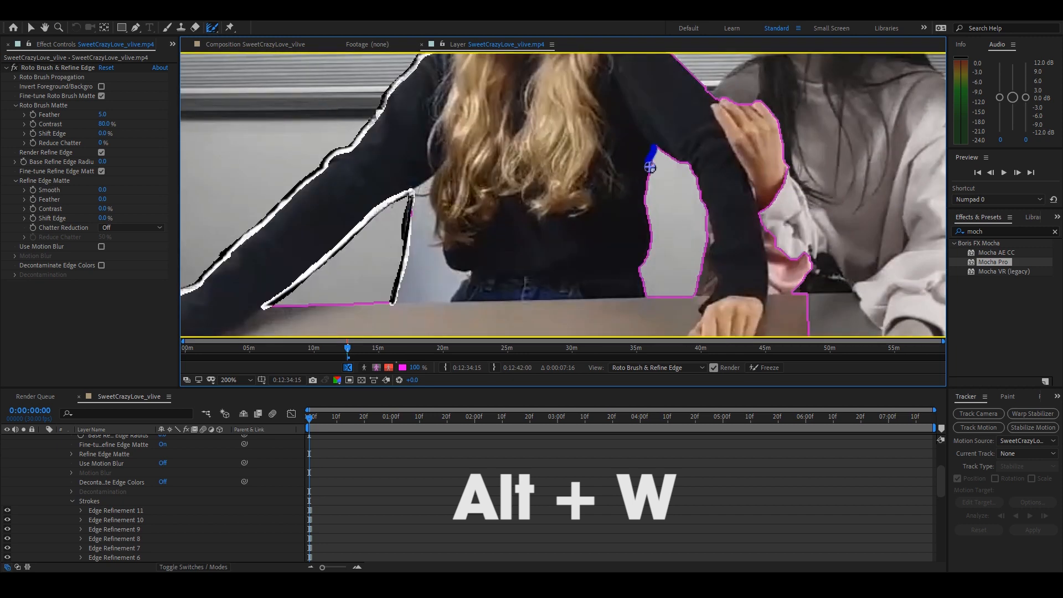
drag(647, 262, 644, 296)
drag(710, 239, 696, 298)
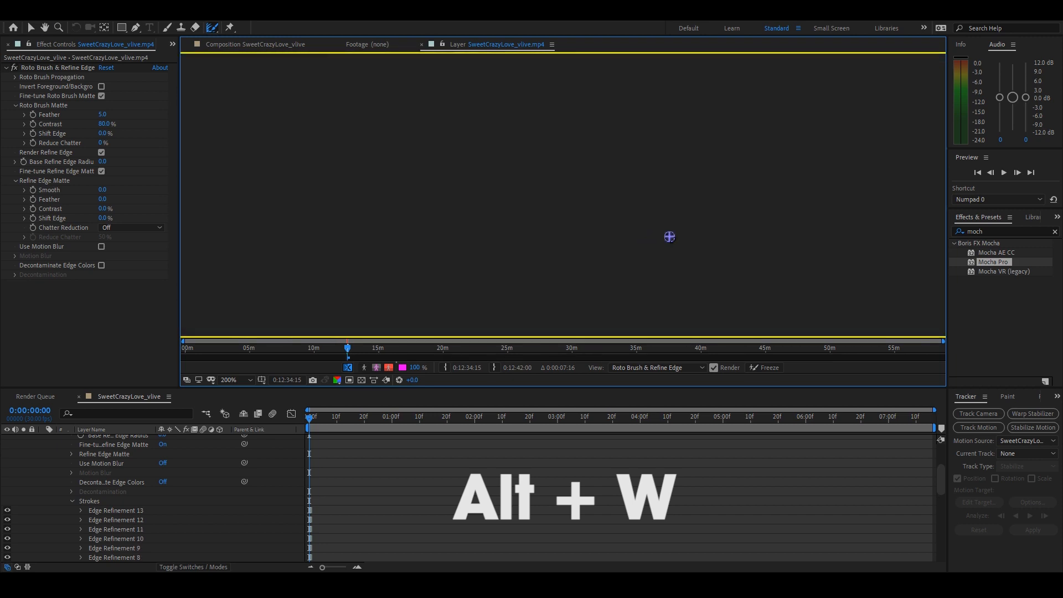
Add a Roto Brush foreground stroke near the neighbouring hand, and refine the sweater's edge beside it
key(alt+w)
drag(777, 185, 788, 256)
key(alt+w)
drag(709, 127, 727, 253)
drag(685, 173, 738, 237)
drag(630, 165, 573, 188)
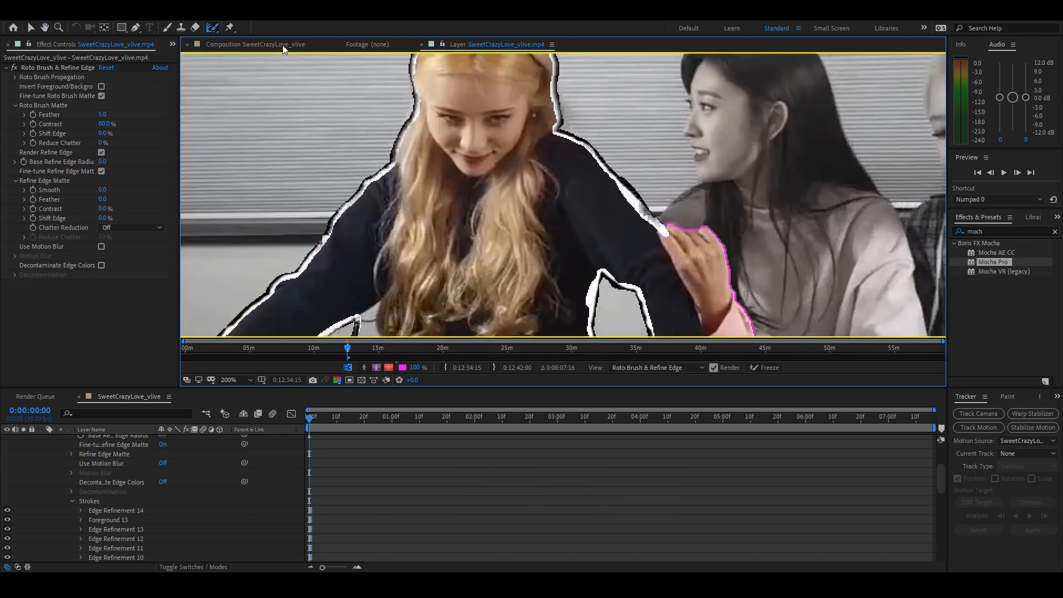
Show the cutout in the composition view with the transparency grid turned off
click(284, 45)
scroll(391, 209, up, 1)
drag(391, 209, 409, 285)
click(422, 380)
scroll(392, 257, up, 1)
drag(470, 146, 628, 214)
Set the Refine Edge Matte's Smooth to 10 and choose a Chatter Reduction mode
click(102, 190)
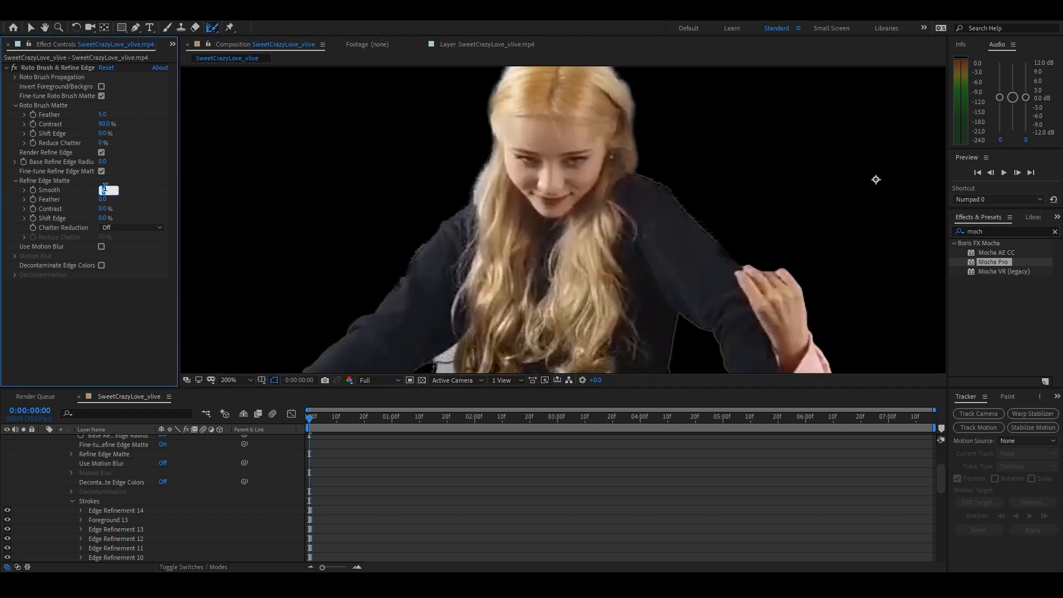
text(10)
key(Return)
drag(304, 183, 292, 209)
click(132, 228)
click(133, 251)
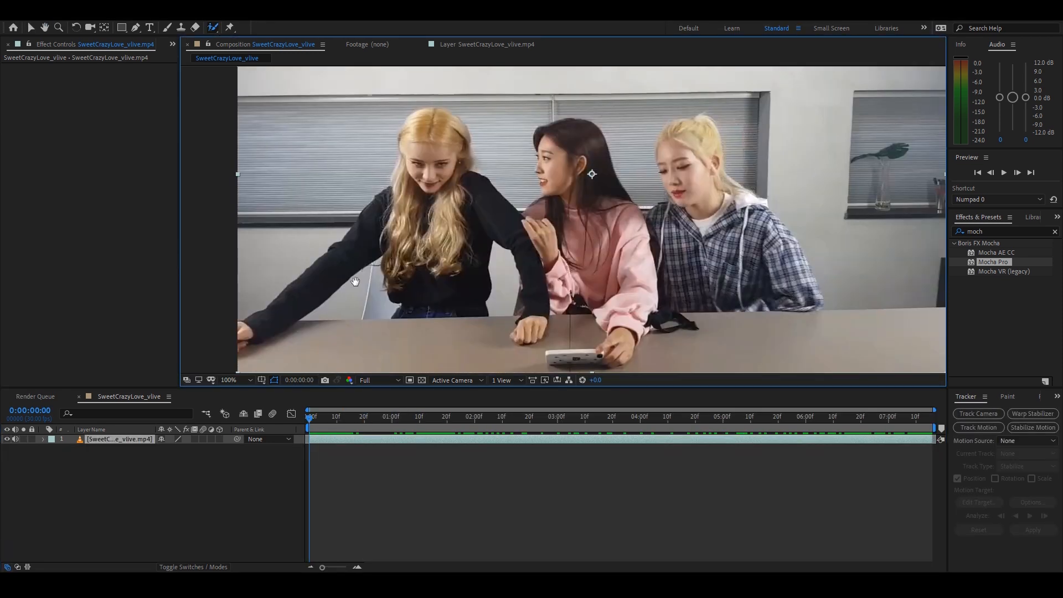
Apply the Mocha Pro effect to the clip layer and launch the Mocha interface
drag(355, 281, 339, 285)
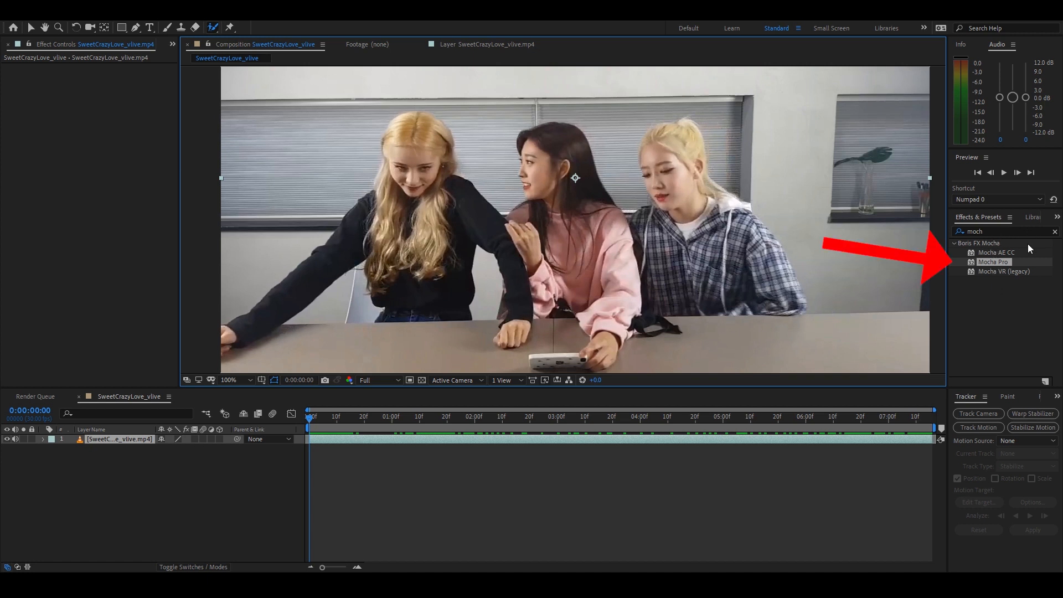
click(968, 254)
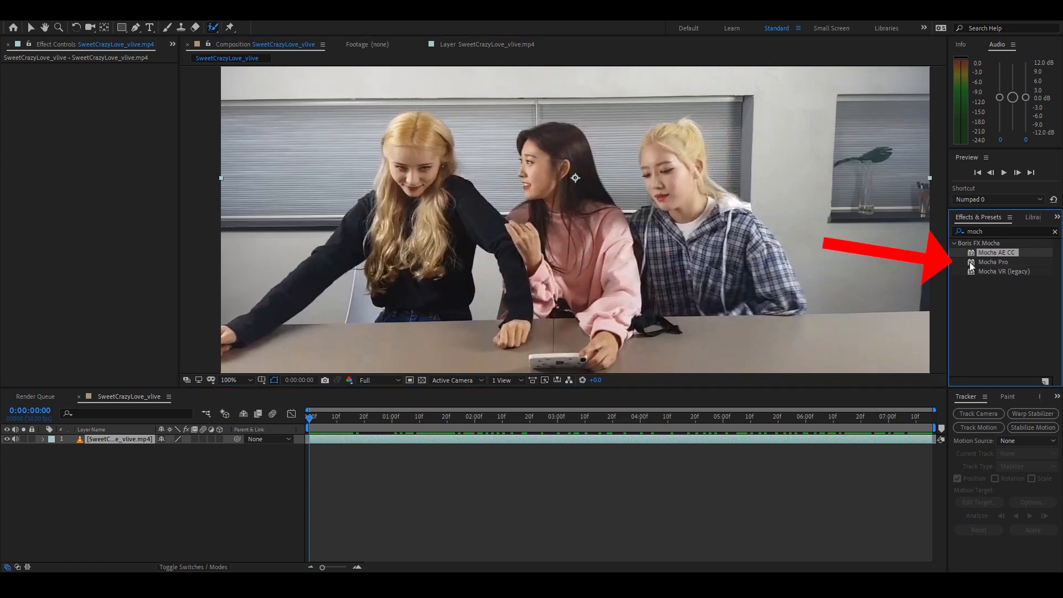
double_click(972, 262)
key(v)
click(93, 104)
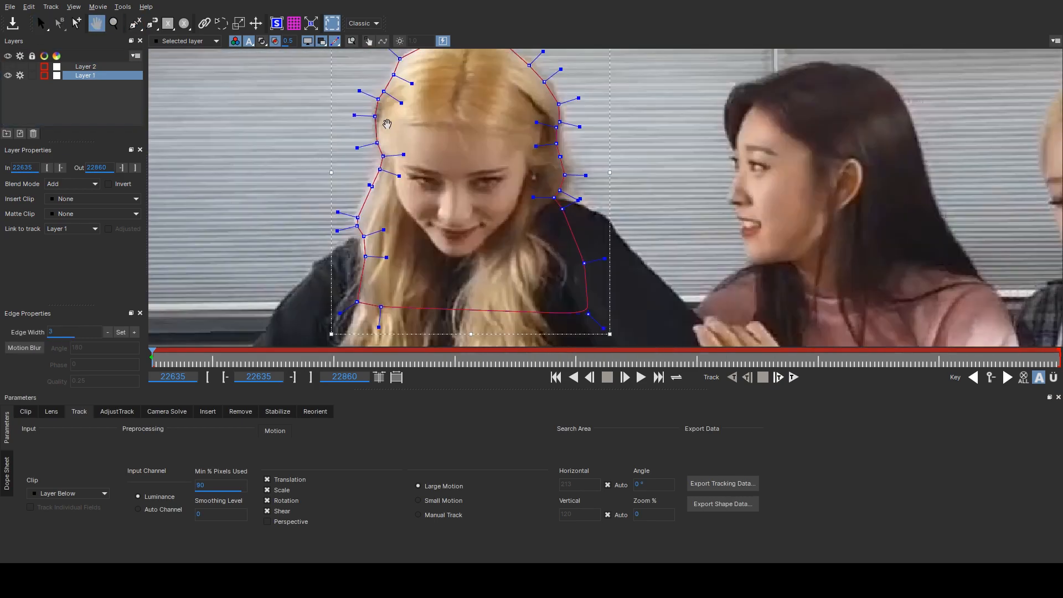
Track the head shape on Layer 1 forward, and fit its points to the hair outline at frame 22656
click(793, 377)
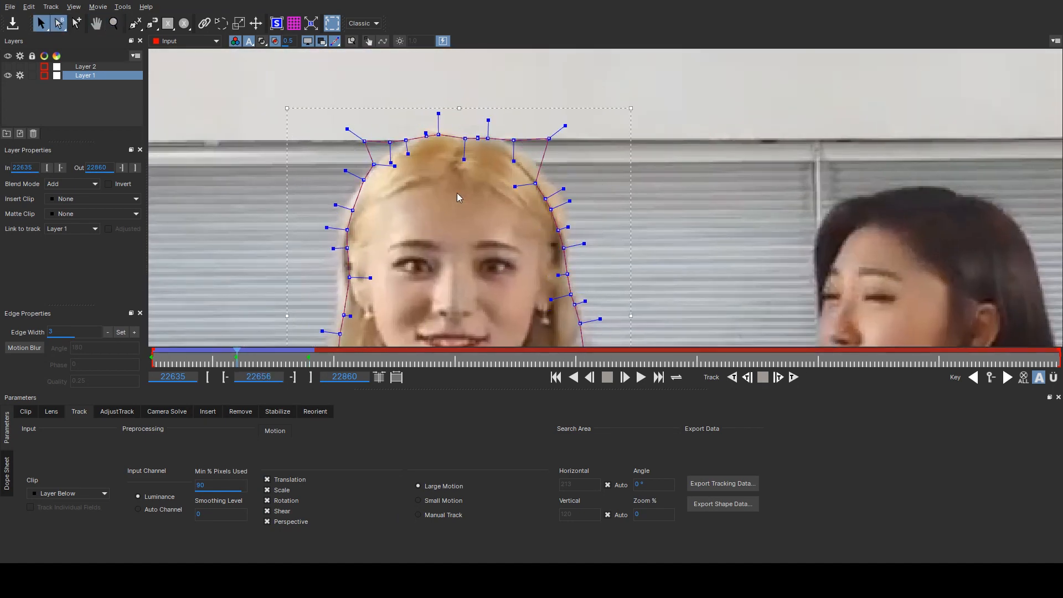
drag(513, 140, 509, 147)
drag(549, 138, 529, 162)
drag(535, 184, 545, 175)
drag(390, 142, 398, 148)
drag(365, 141, 357, 194)
drag(352, 210, 346, 213)
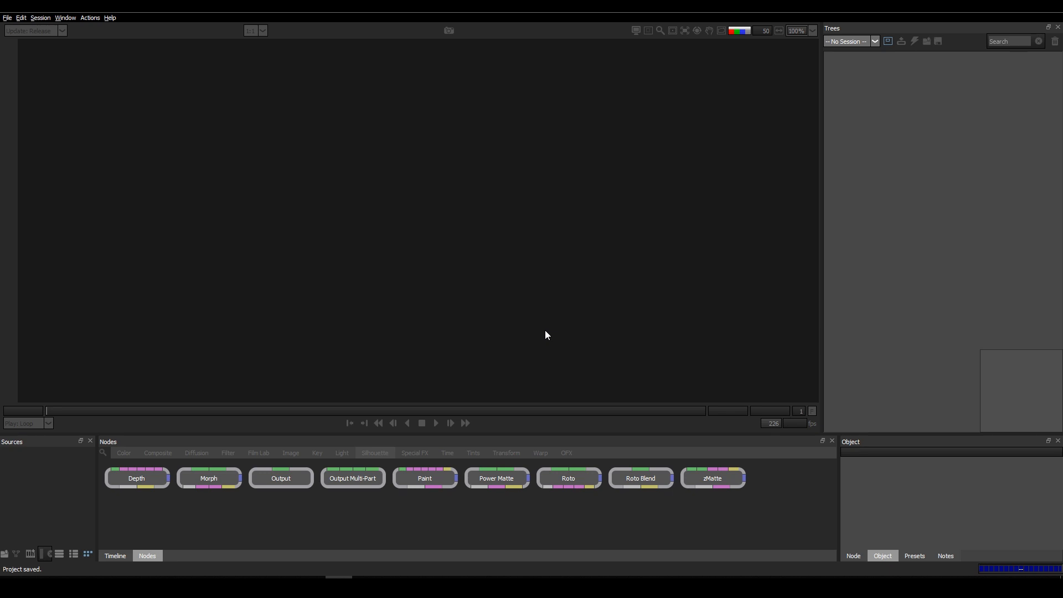
In Silhouette, import the TIF image sequence SweetCrazyLove_vlive_0000 to SweetCrazyLove_vlive_0225
key(alt+f)
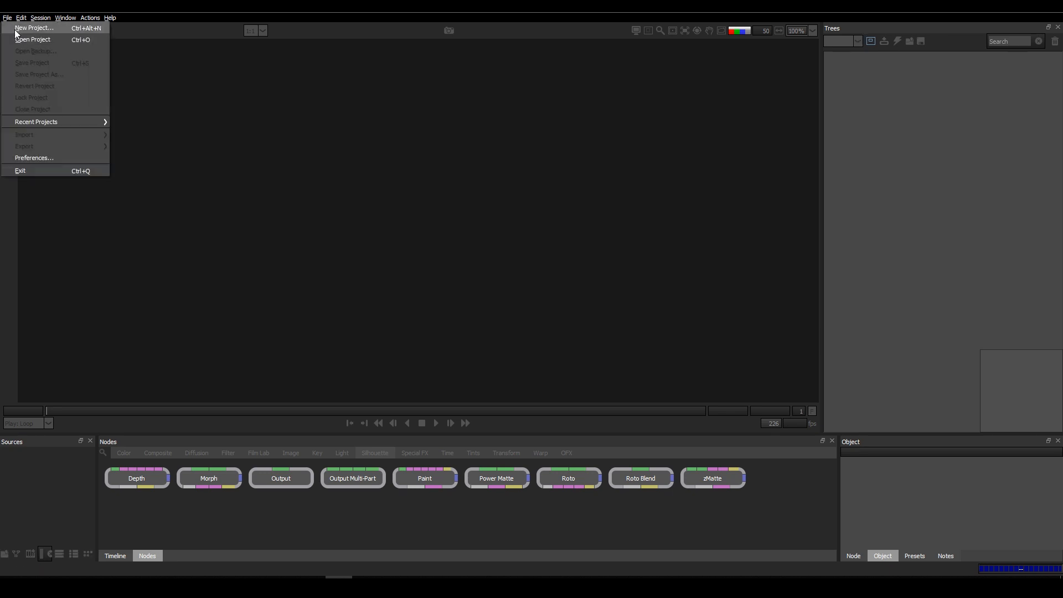
key(Escape)
double_click(30, 500)
click(129, 92)
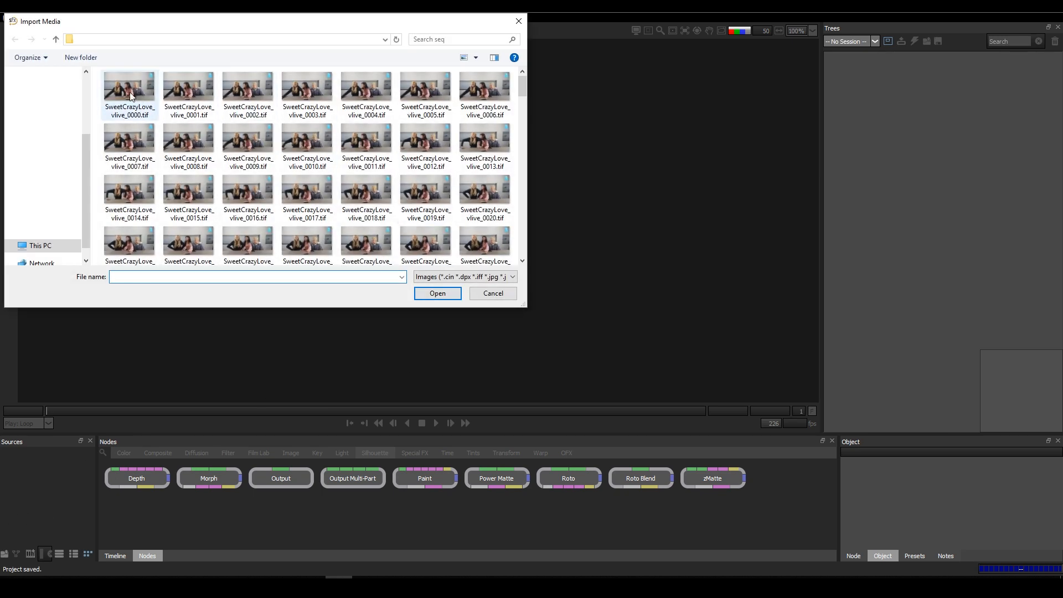
drag(522, 96, 526, 266)
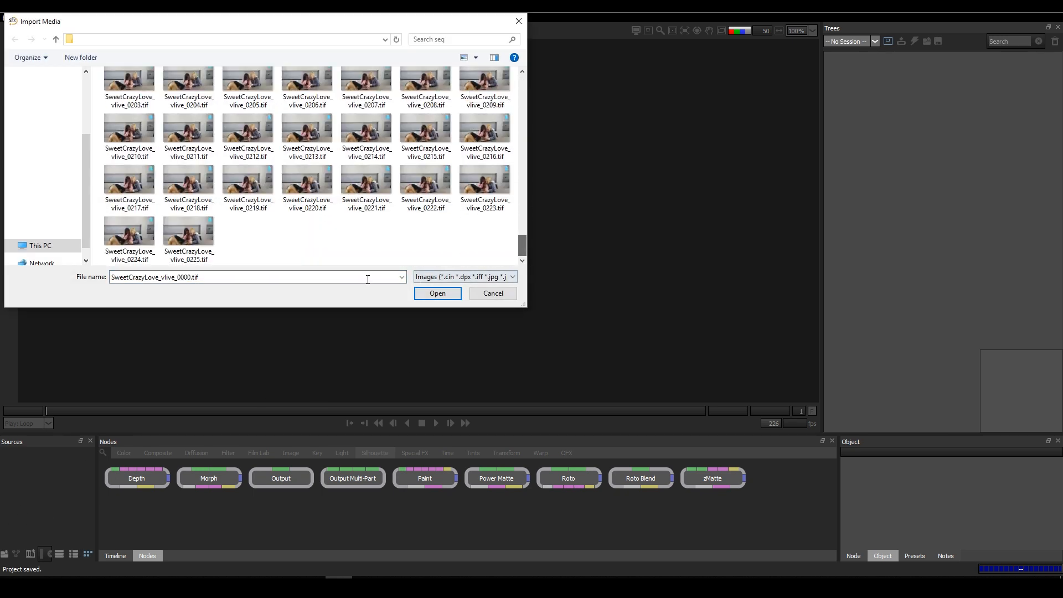
key(ctrl+a)
click(426, 294)
Create a new HDTV 720p (1280x720) session with 226 frames at 30 fps, and space out the source and Output nodes
key(alt+s)
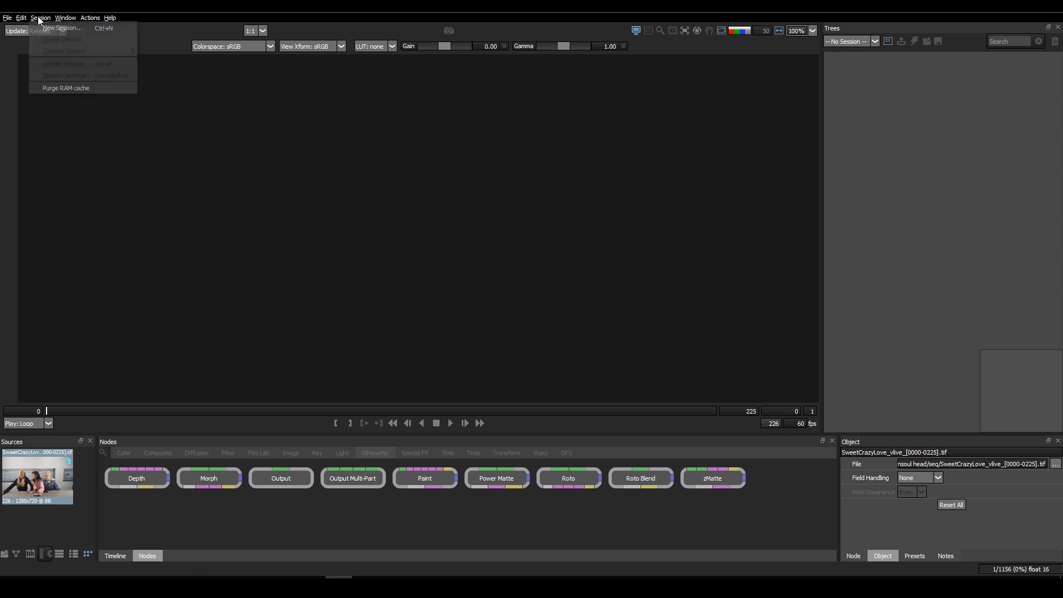
key(n)
click(541, 343)
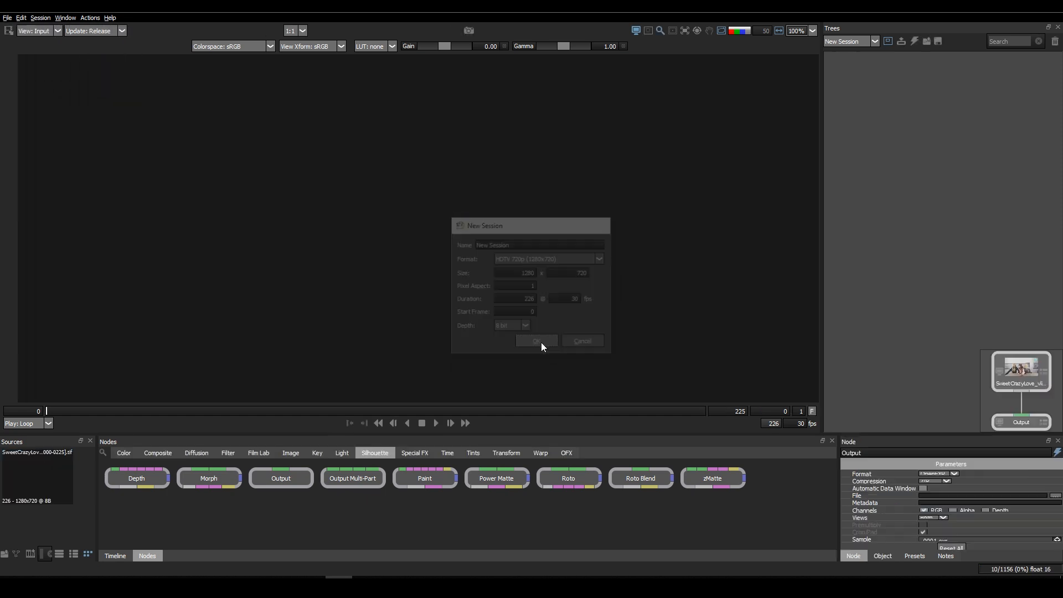
drag(949, 285, 948, 339)
click(942, 218)
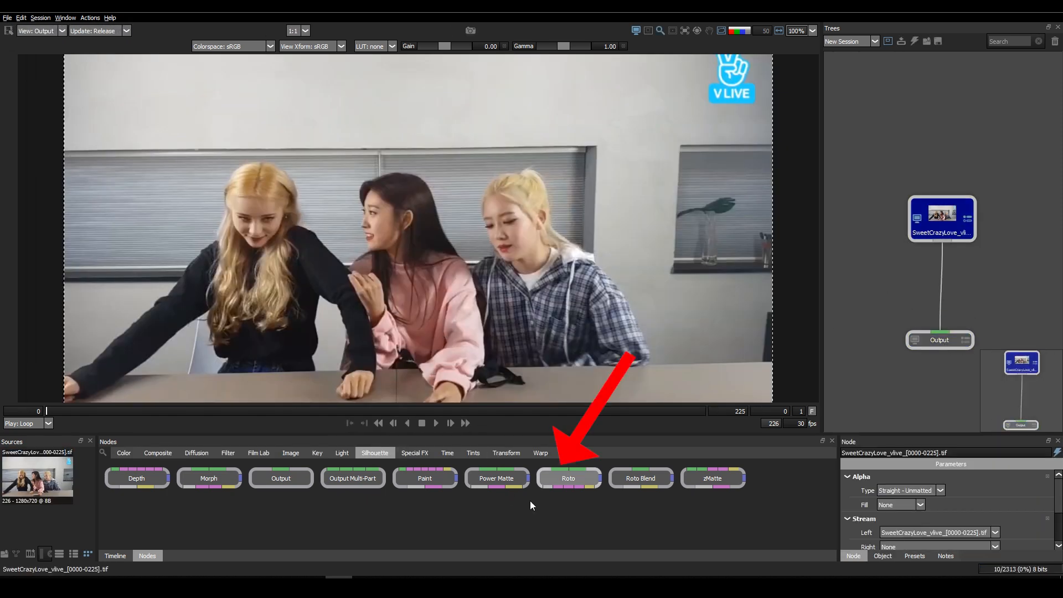
Add a Roto node between the source and Output, and track the head spline forward with the mocha Tracker
click(567, 478)
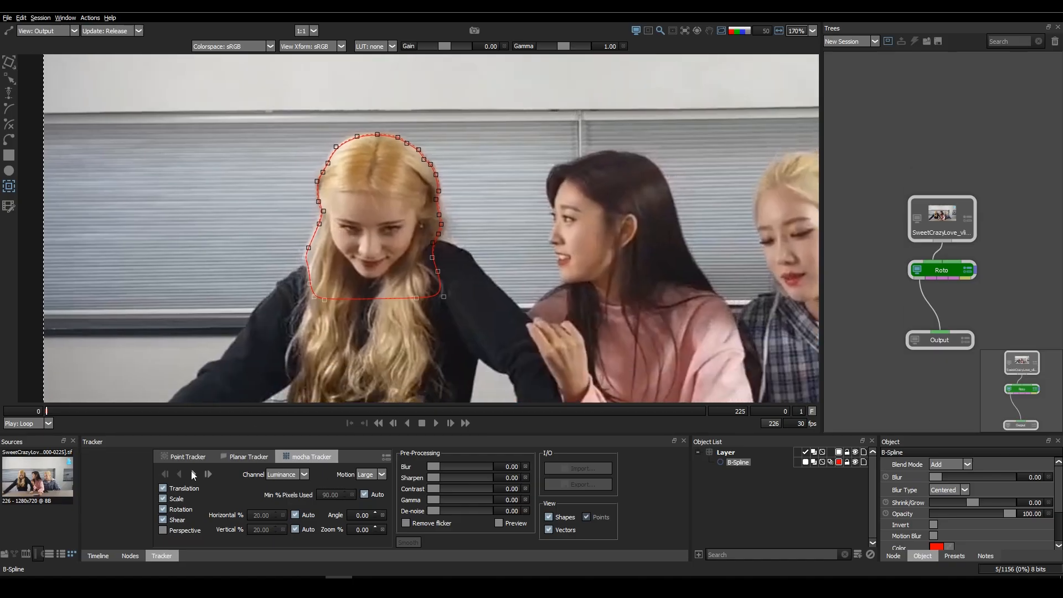
click(194, 475)
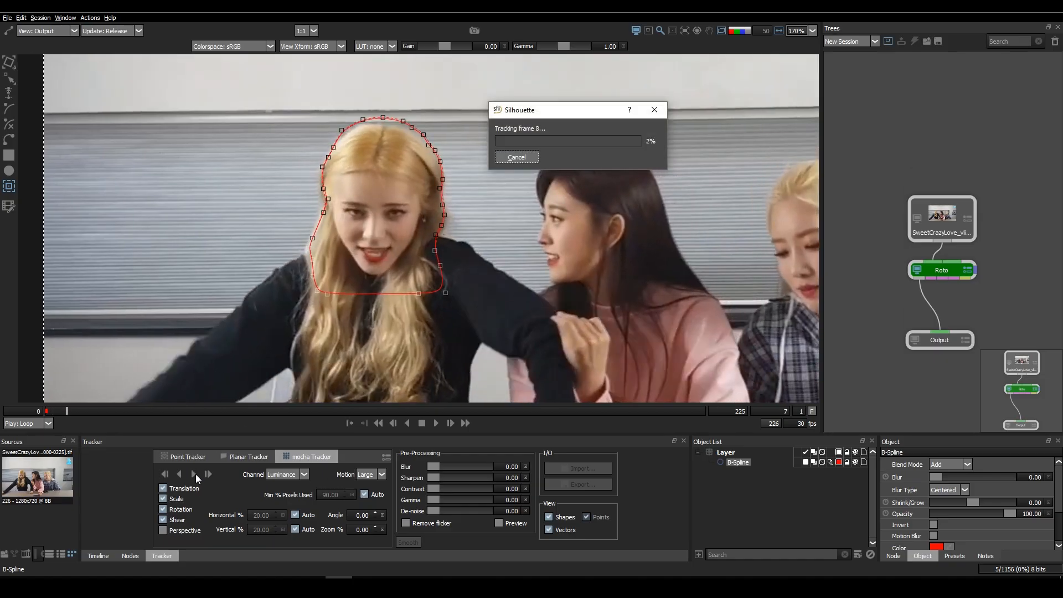
click(516, 157)
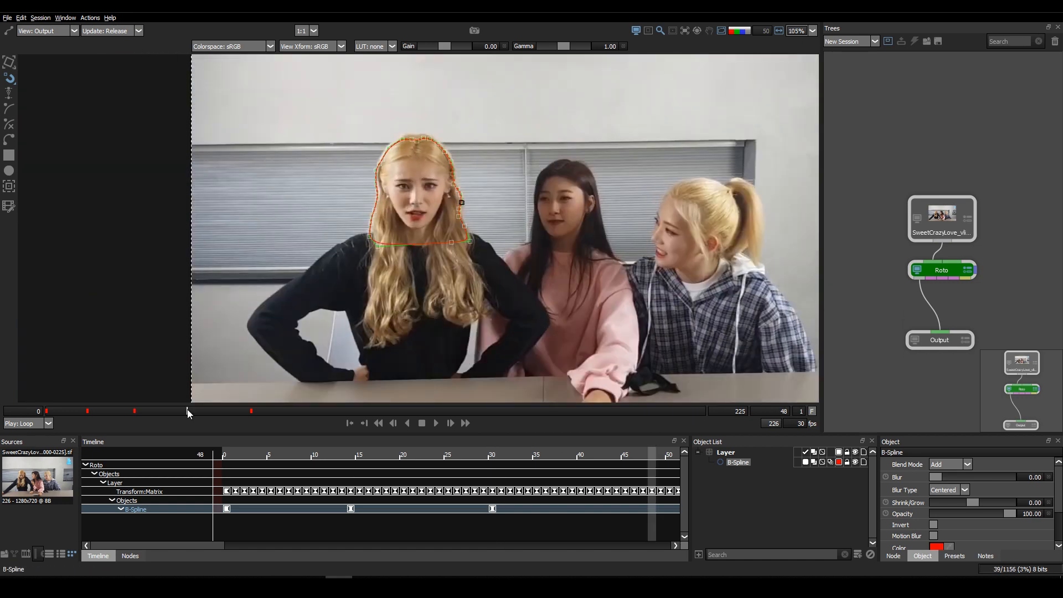
Outline the black-sweatered woman's outstretched arm with a new B-Spline at frame 0
scroll(284, 323, down, 2)
key(b)
key(z)
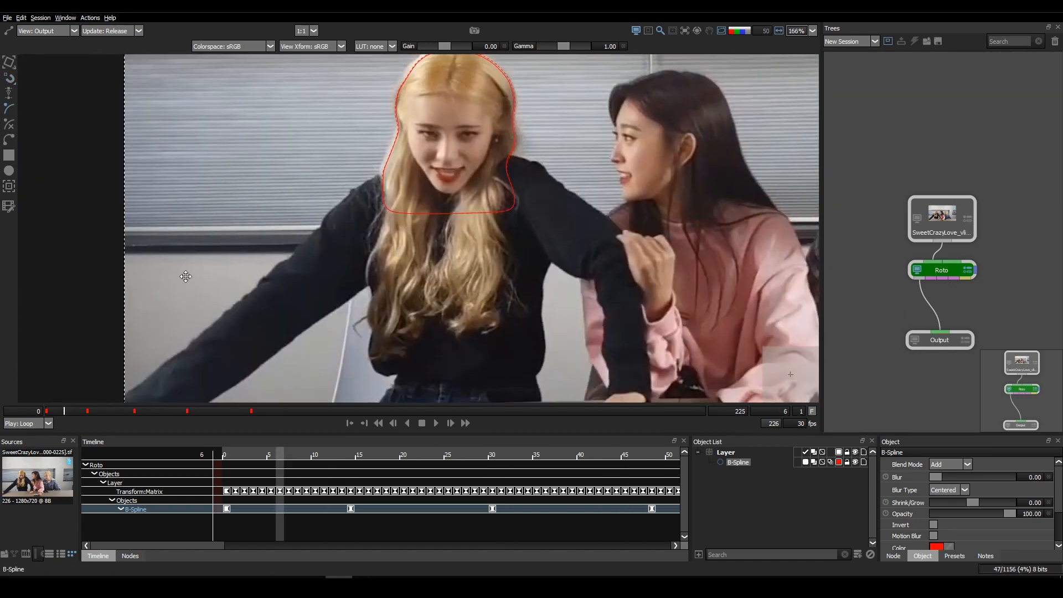
drag(185, 275, 212, 229)
click(416, 135)
click(400, 136)
click(386, 151)
click(373, 165)
click(362, 184)
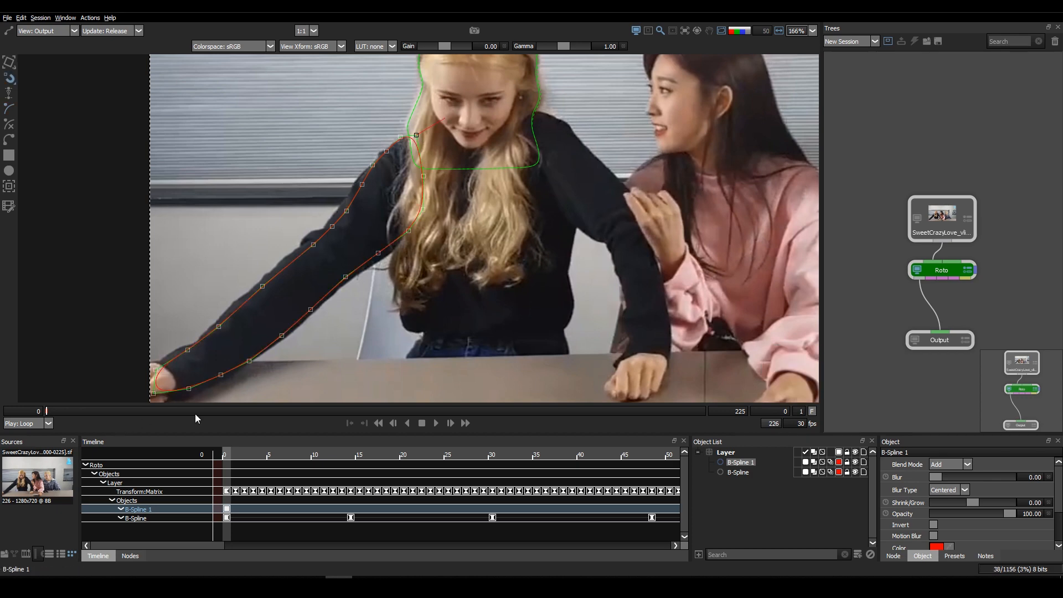
Put the arm spline on its own layer and try to track that layer forward with the mocha Tracker
key(ctrl+l)
click(728, 453)
key(t)
click(194, 473)
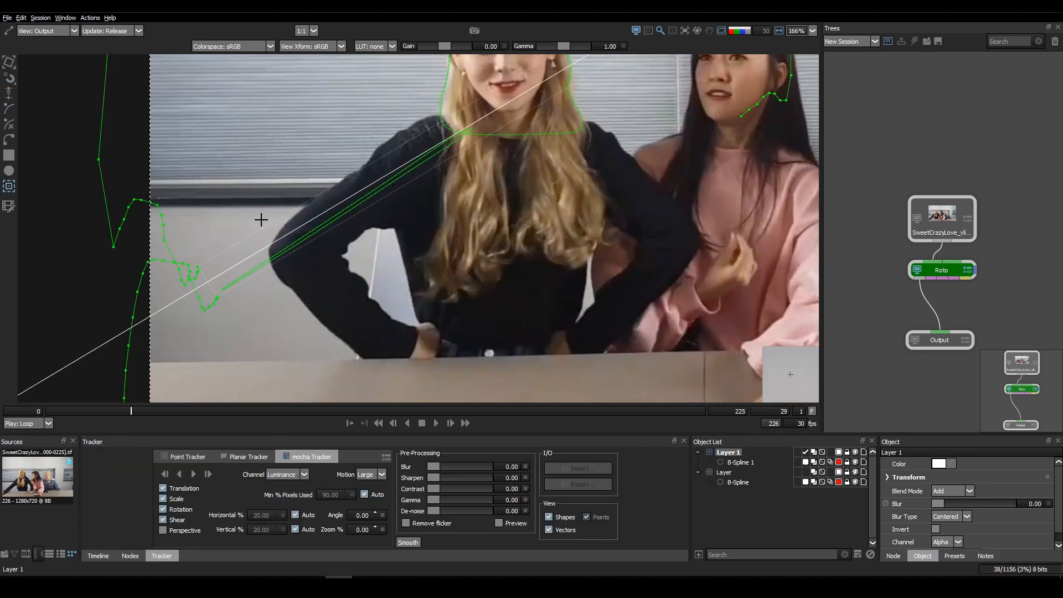
Redraw the arm outline as a B-Spline at frame 24, and reshape its points to the sleeve at frame 0
drag(369, 277, 437, 331)
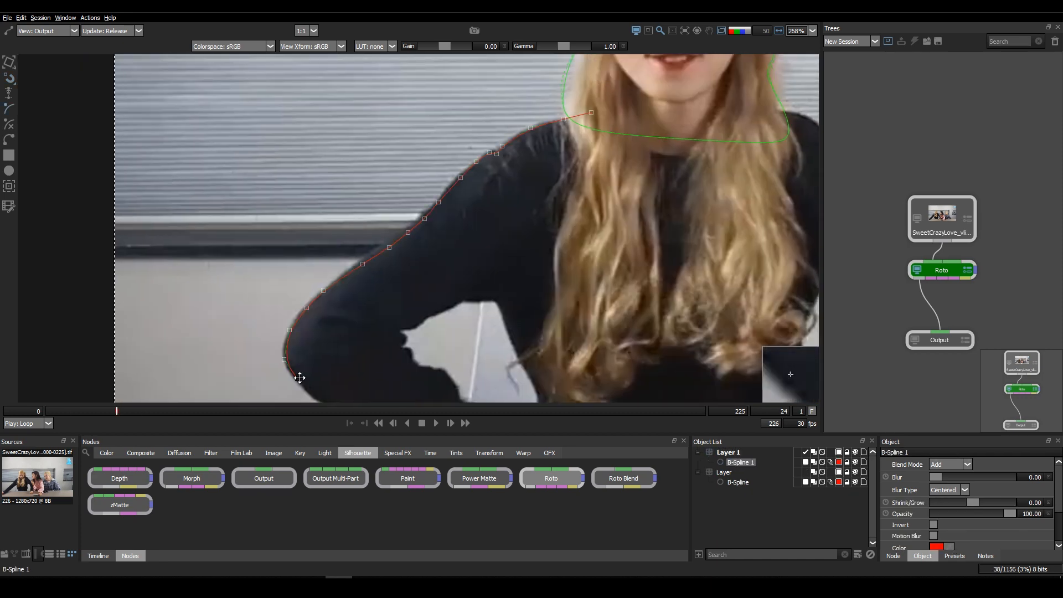
scroll(387, 303, down, 4)
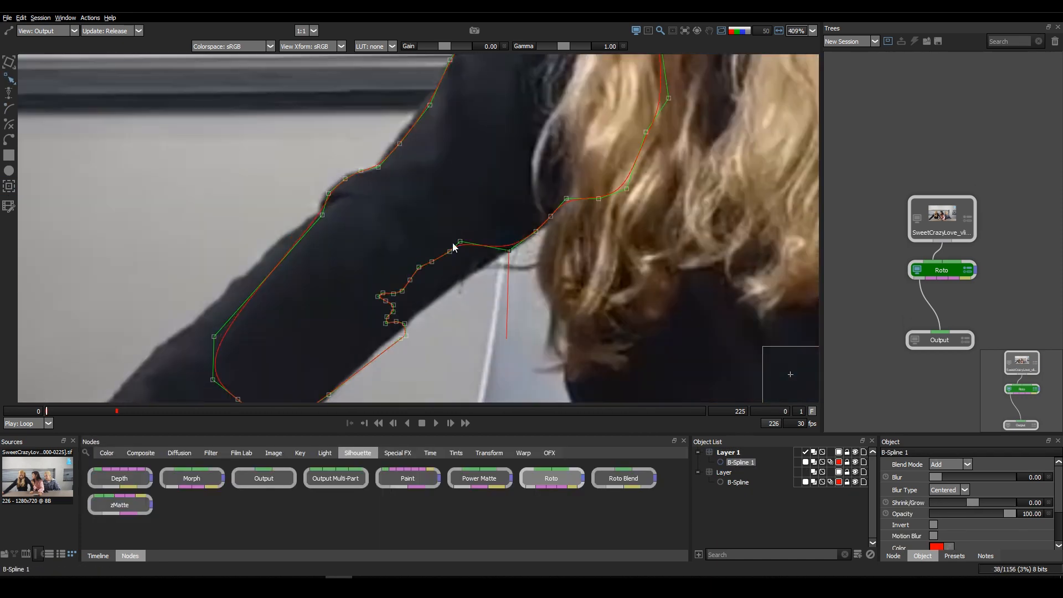
click(244, 301)
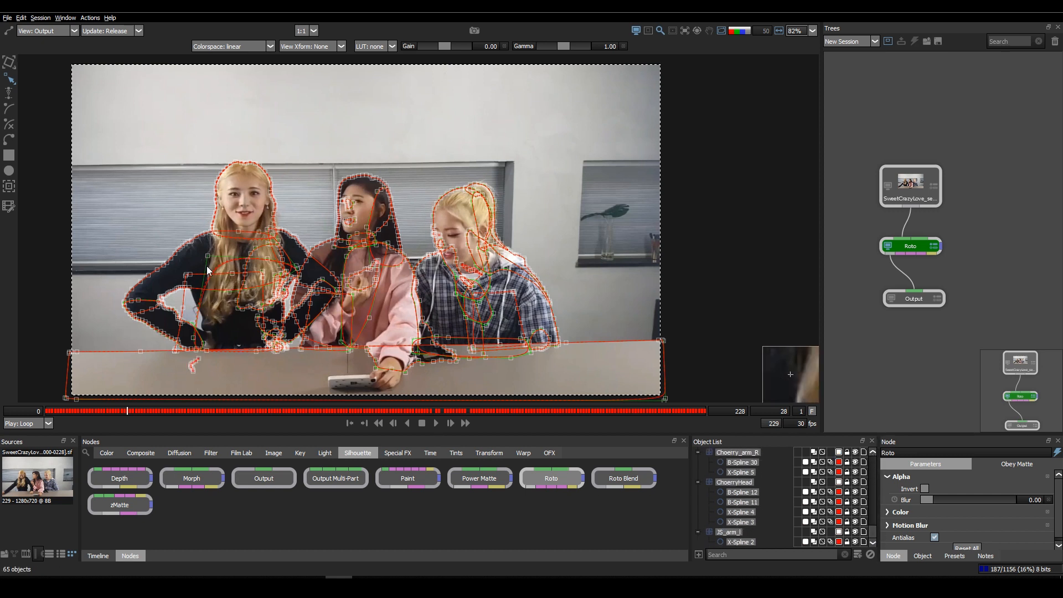
Export the roto shapes from Silhouette, switch to After Effects and import them as Silhouette 5+ Shapes onto the SweetCrazyLove_seqv2 footage layer
click(8, 18)
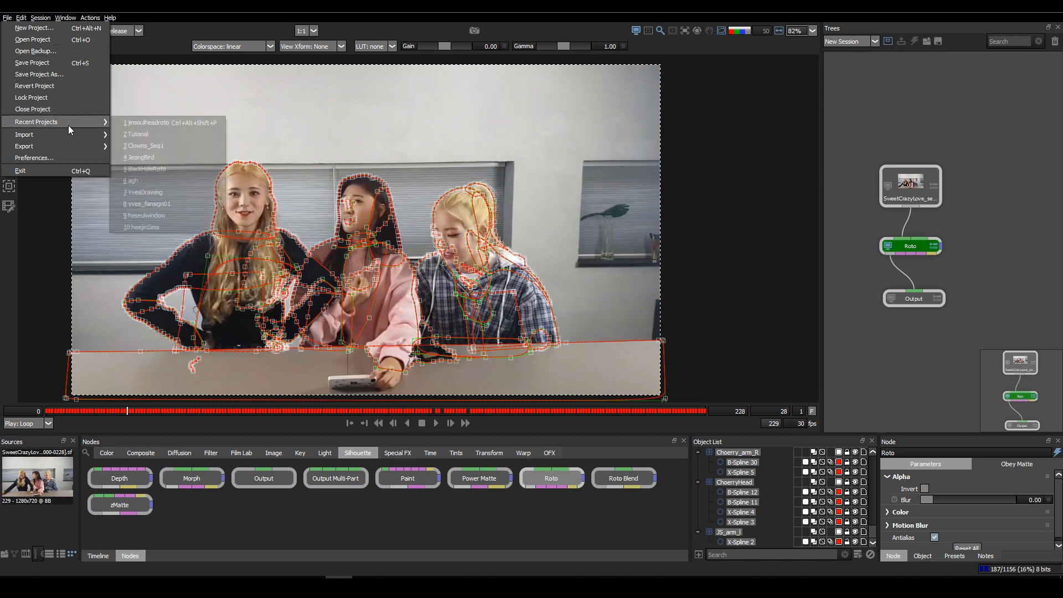
mouse_move(99, 147)
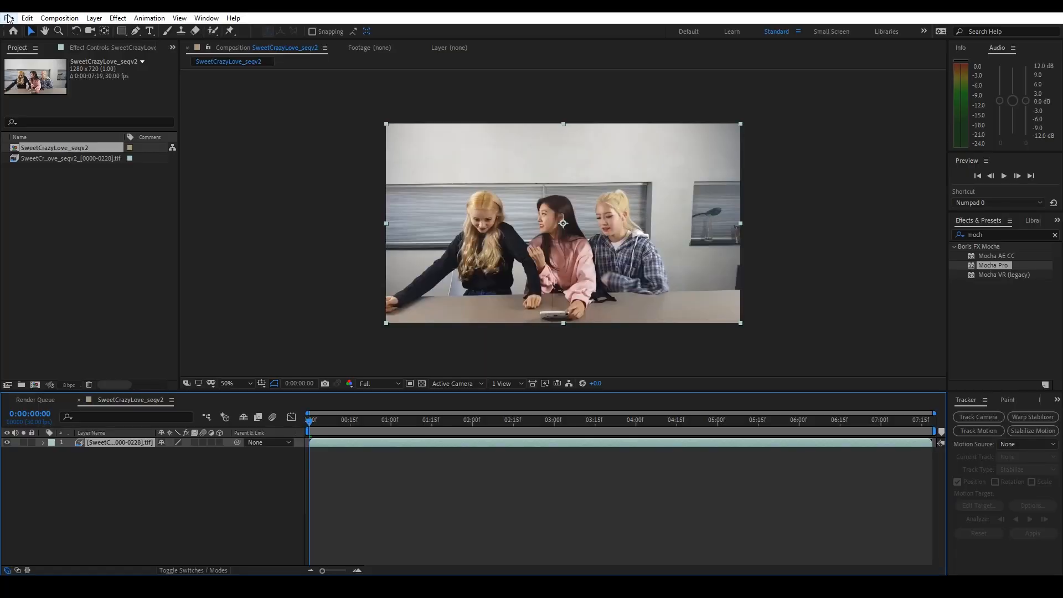
click(9, 17)
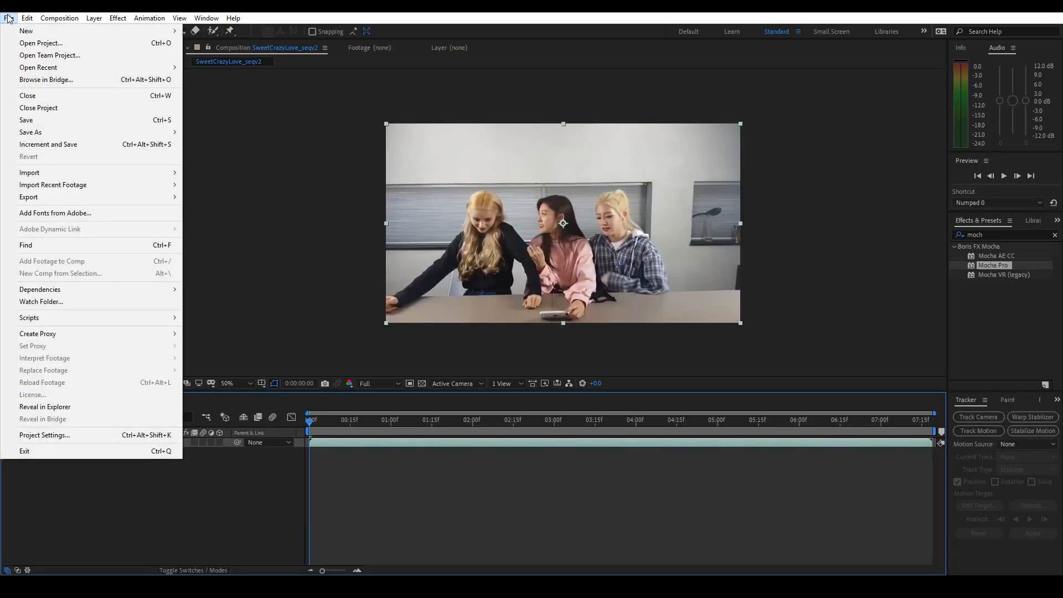
mouse_move(81, 172)
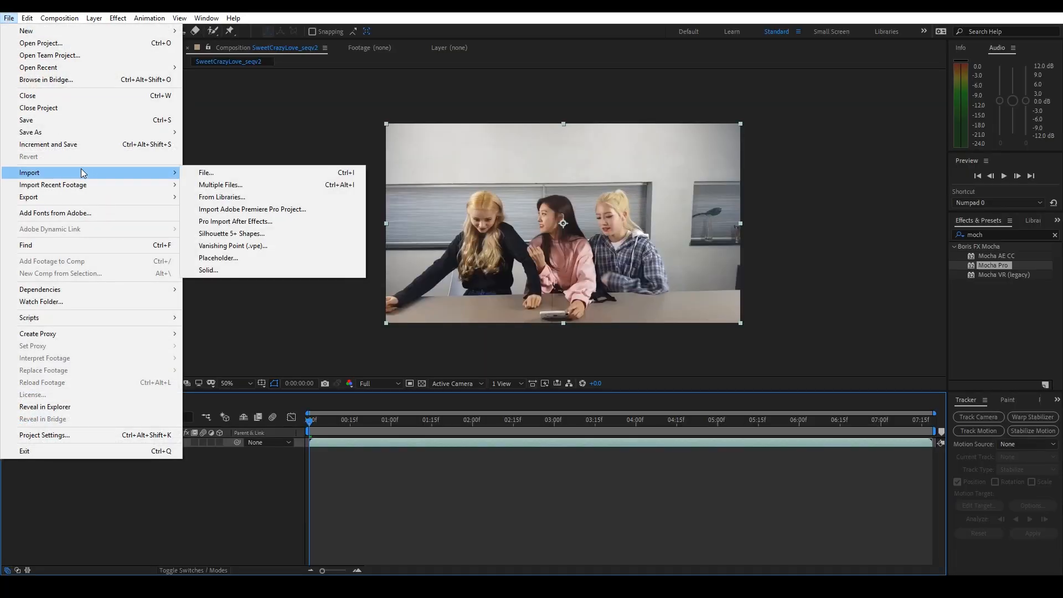
click(232, 233)
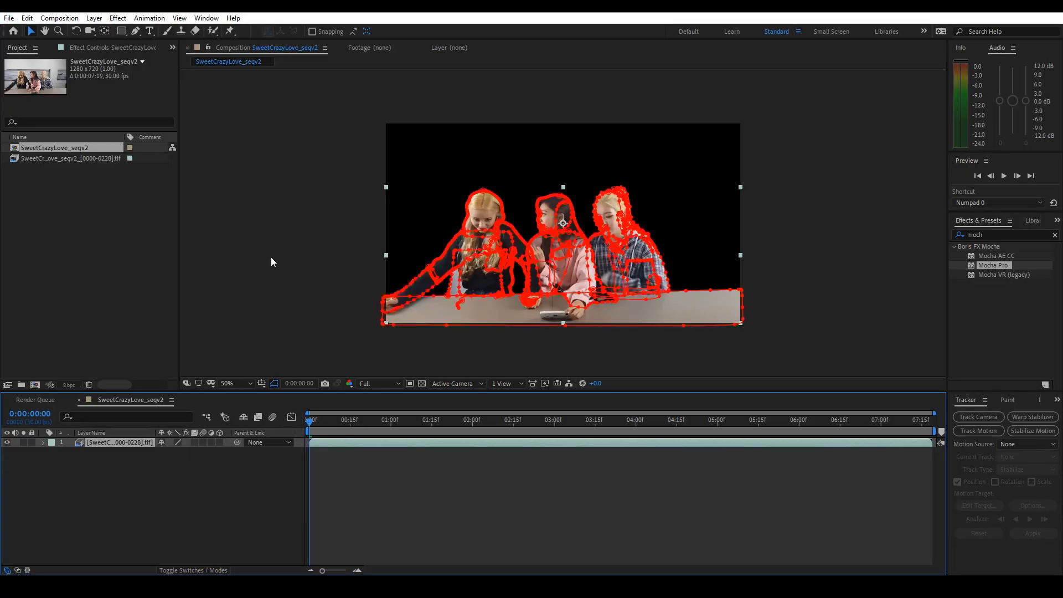
Set the mask feather of all imported spline masks to 1 pixel
key(slash)
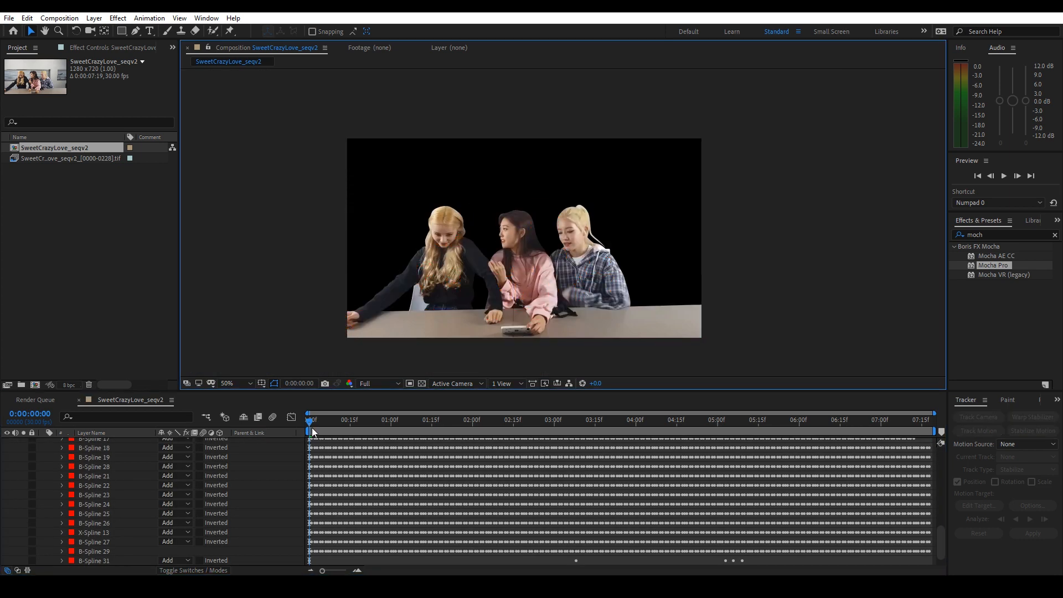
scroll(127, 492, up, 10)
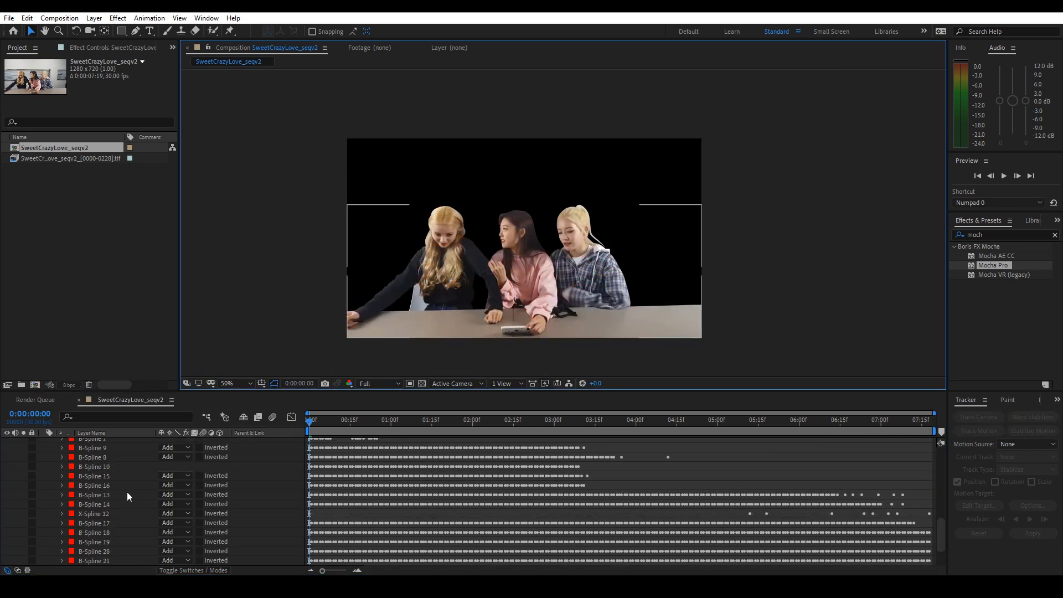
click(53, 452)
click(80, 452)
key(f)
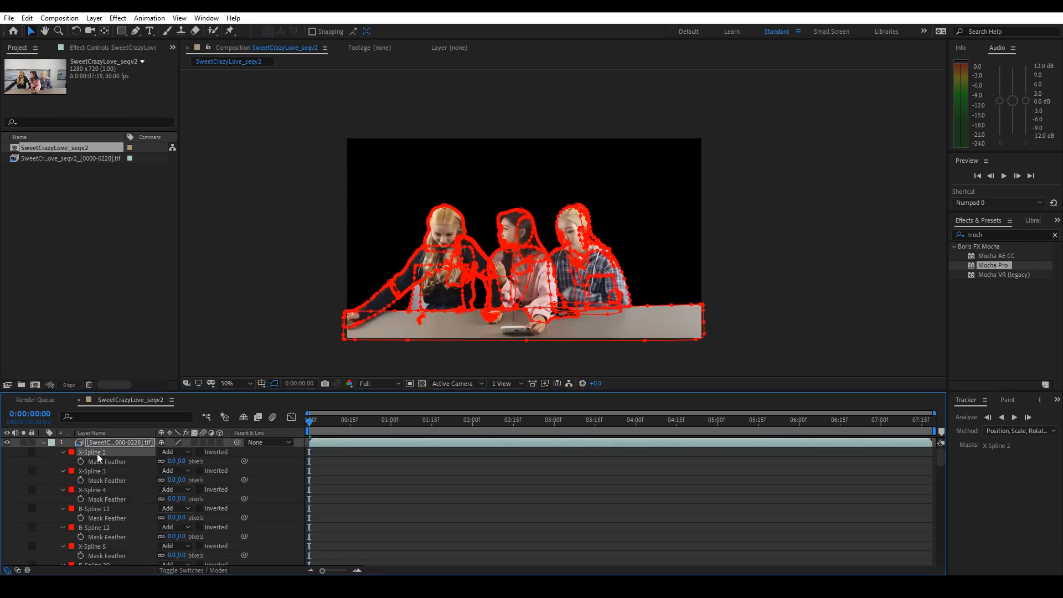
drag(941, 457, 942, 557)
shift+click(106, 550)
click(183, 560)
text(1)
key(Return)
scroll(261, 281, up, 1)
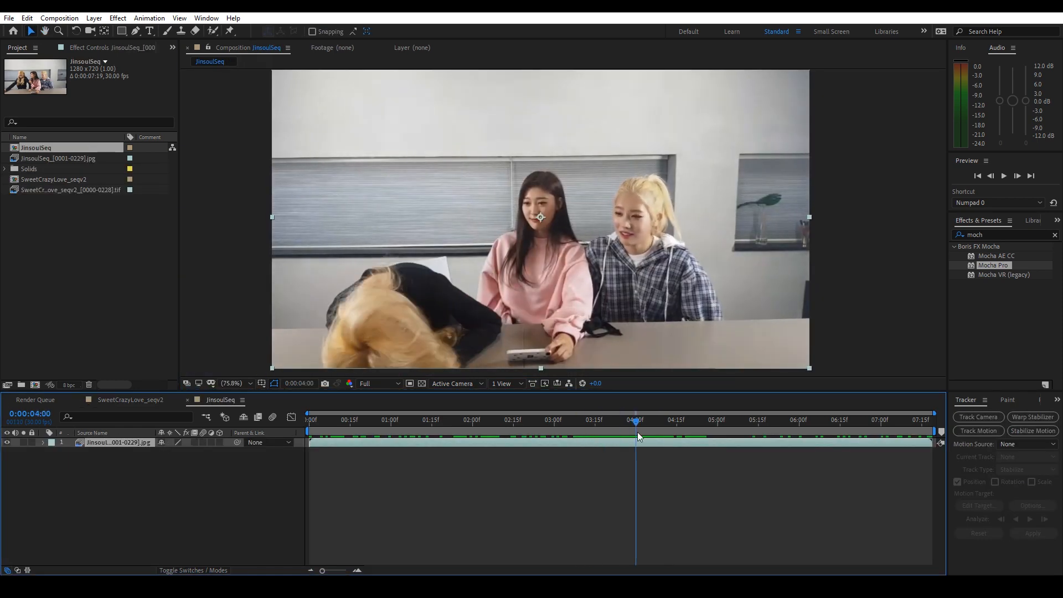
In JinsoulSeq, freeze a duplicate of the footage layer from 0:00:04:14 onward, and delete the surplus copy
drag(639, 437, 685, 440)
right_click(685, 449)
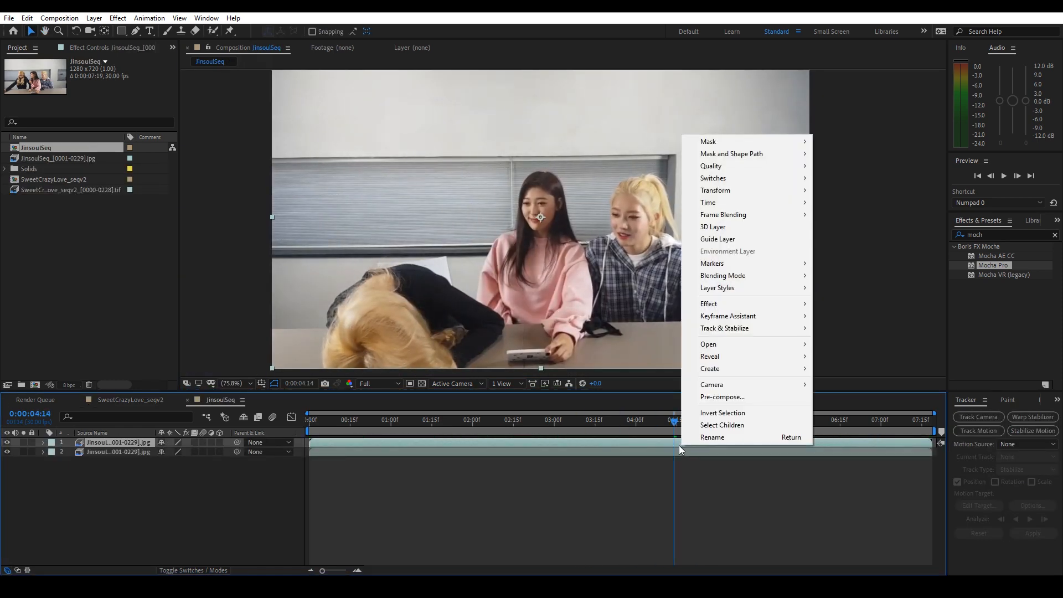
key(Escape)
key(ctrl+d)
right_click(689, 447)
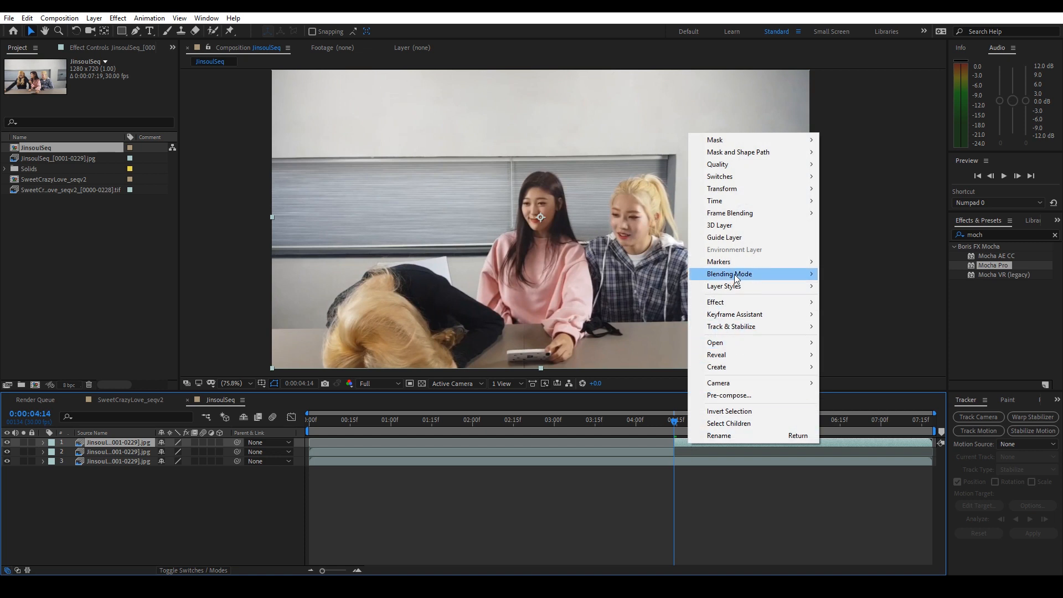
mouse_move(734, 204)
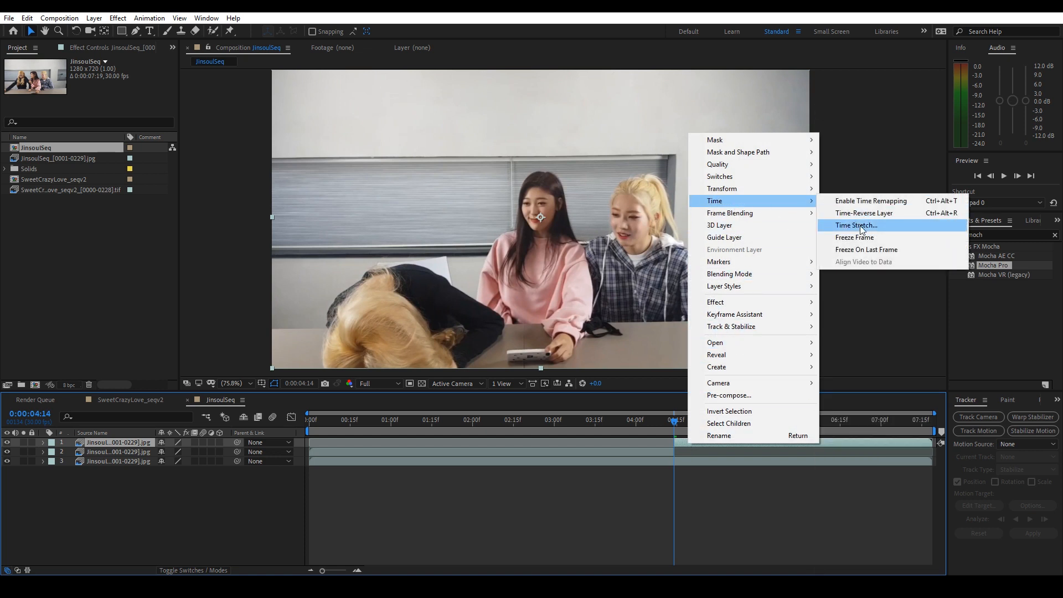
click(867, 238)
click(647, 469)
key(Delete)
click(659, 424)
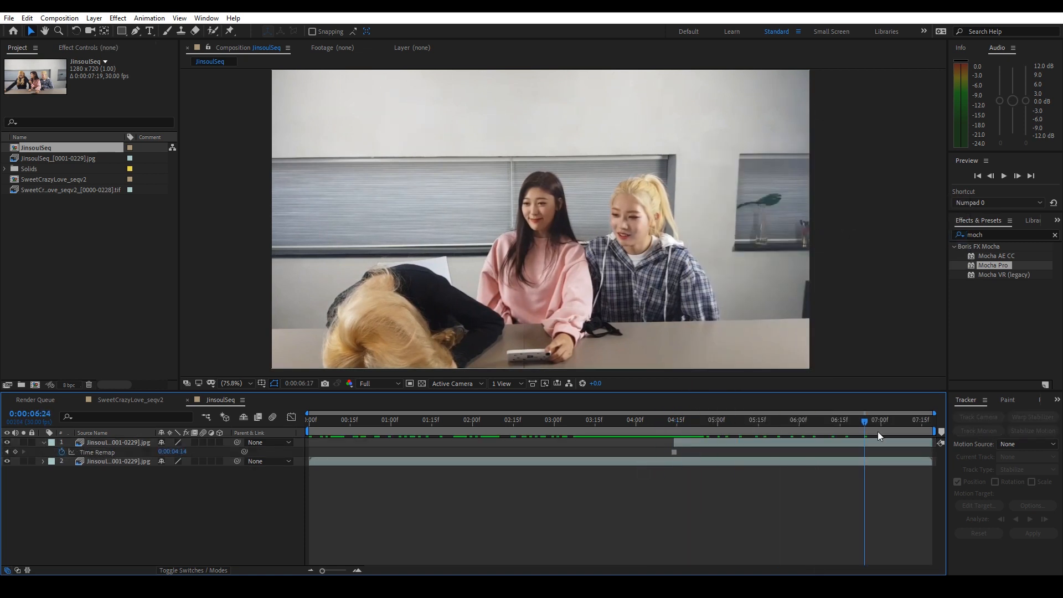
Draw a Pen tool mask on the frozen layer around the slumped woman and the chair behind her
drag(709, 431, 709, 432)
click(716, 443)
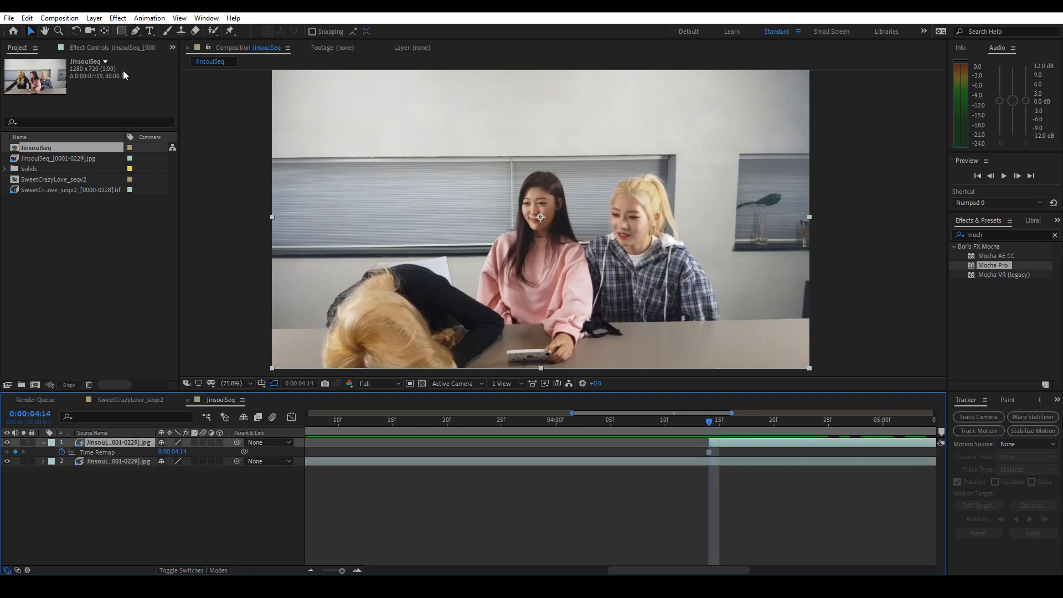
key(g)
scroll(382, 313, up, 2)
click(533, 177)
click(574, 175)
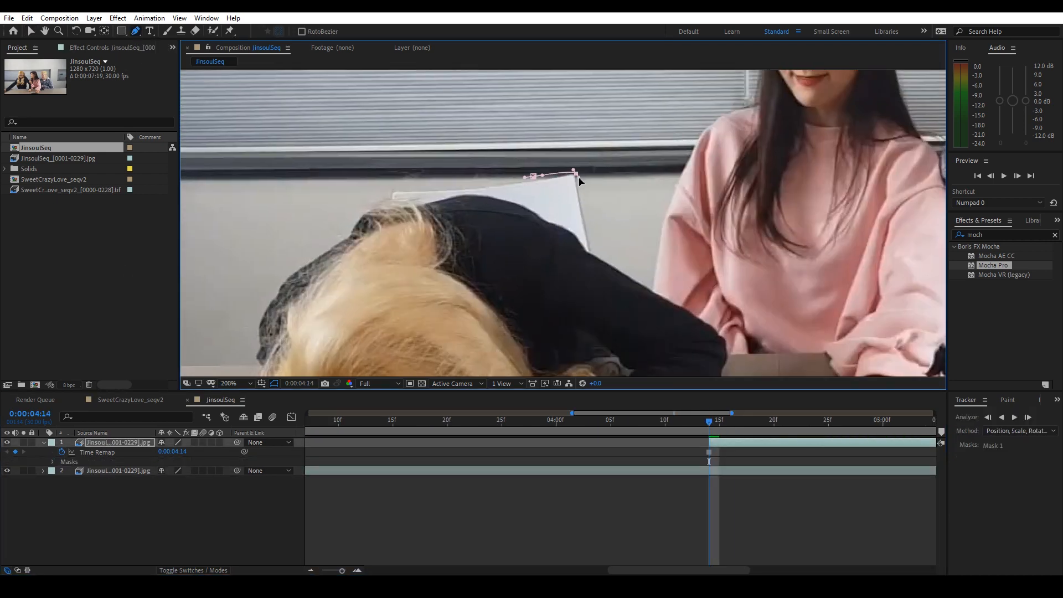
scroll(707, 344, down, 3)
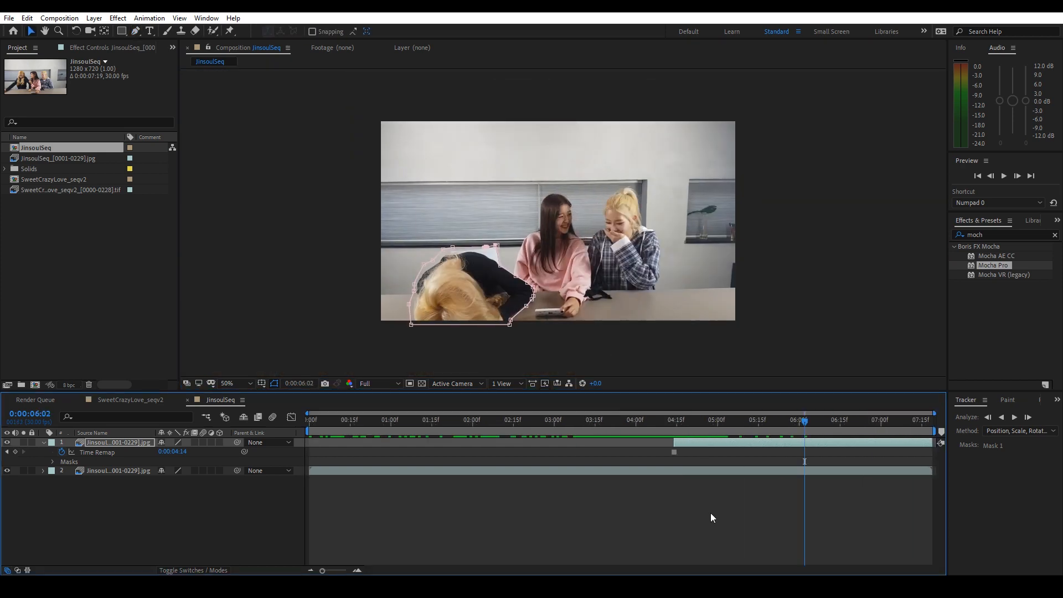
Preview the JinsoulSeq composition at Fit up to 100%, and examine the masked figure closely in the frozen section
key(space)
click(236, 383)
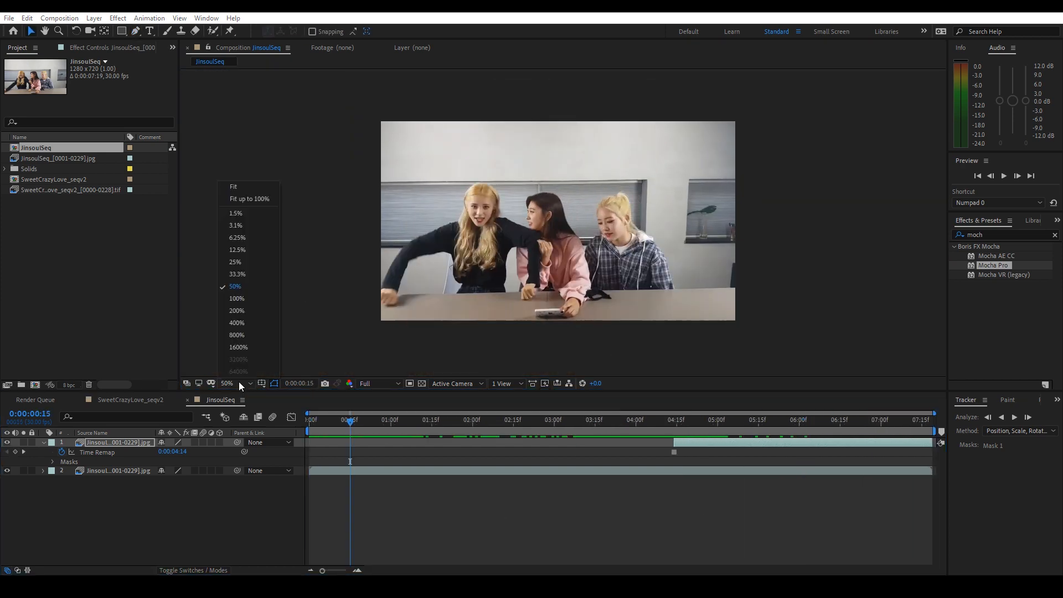
click(246, 197)
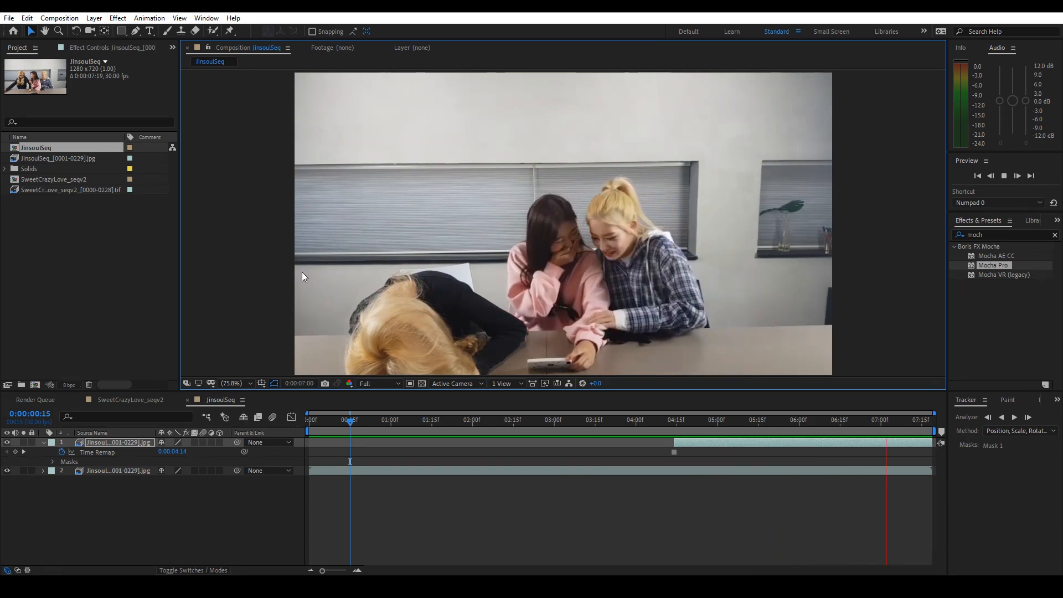
click(853, 421)
drag(403, 290, 472, 187)
scroll(473, 188, up, 3)
drag(653, 246, 512, 286)
drag(858, 421, 810, 436)
scroll(609, 321, up, 1)
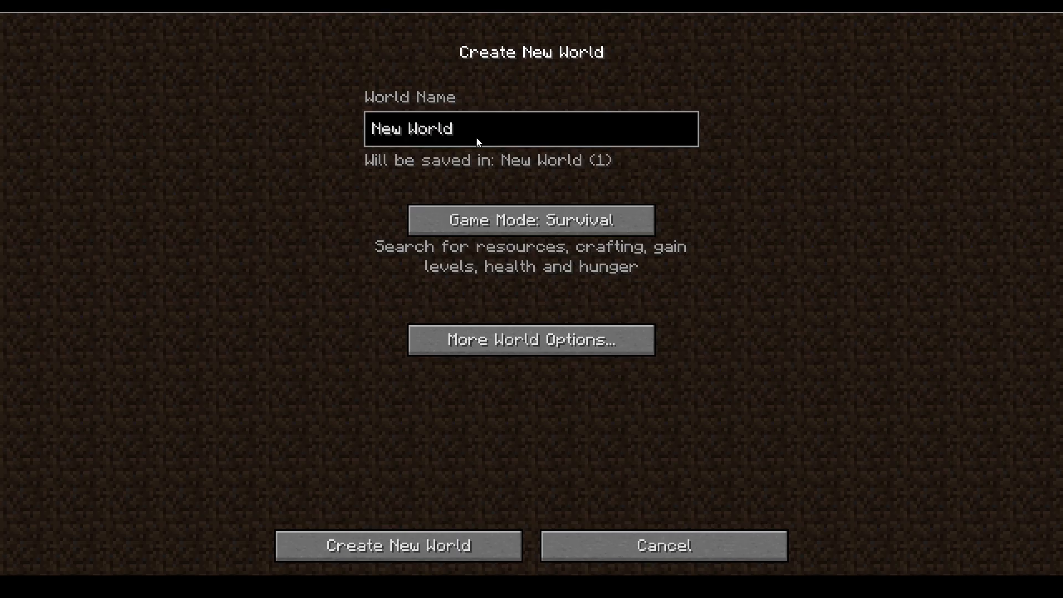
Switch to Minecraft, change the game mode for New World and create the world
click(506, 218)
click(446, 533)
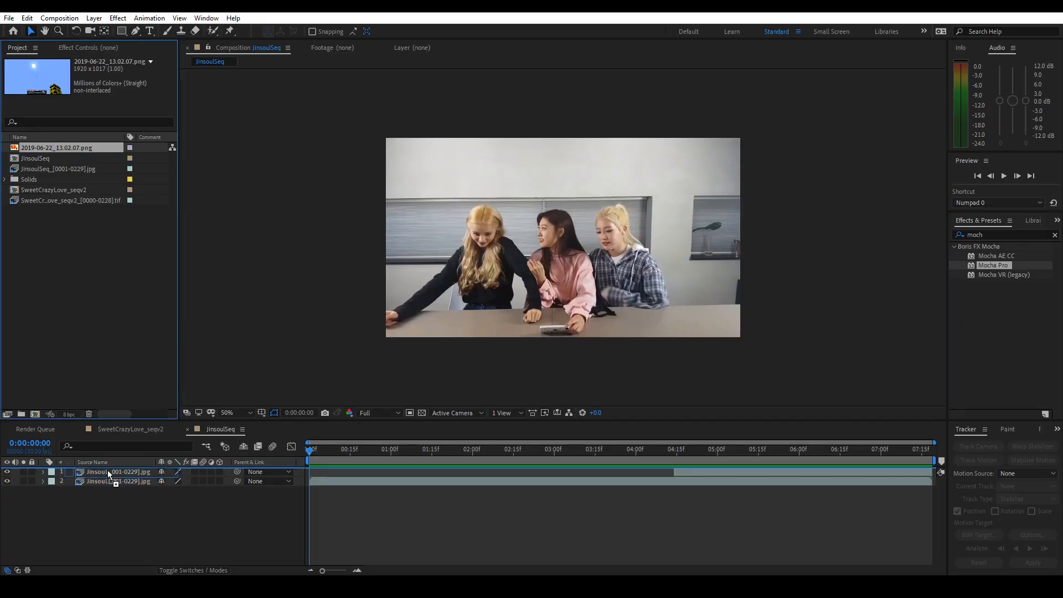
Back in After Effects, place 2019-06-22_13.02.07.png above the JinsoulSeq footage layers and scale it down to about the composition's height
drag(107, 470, 109, 471)
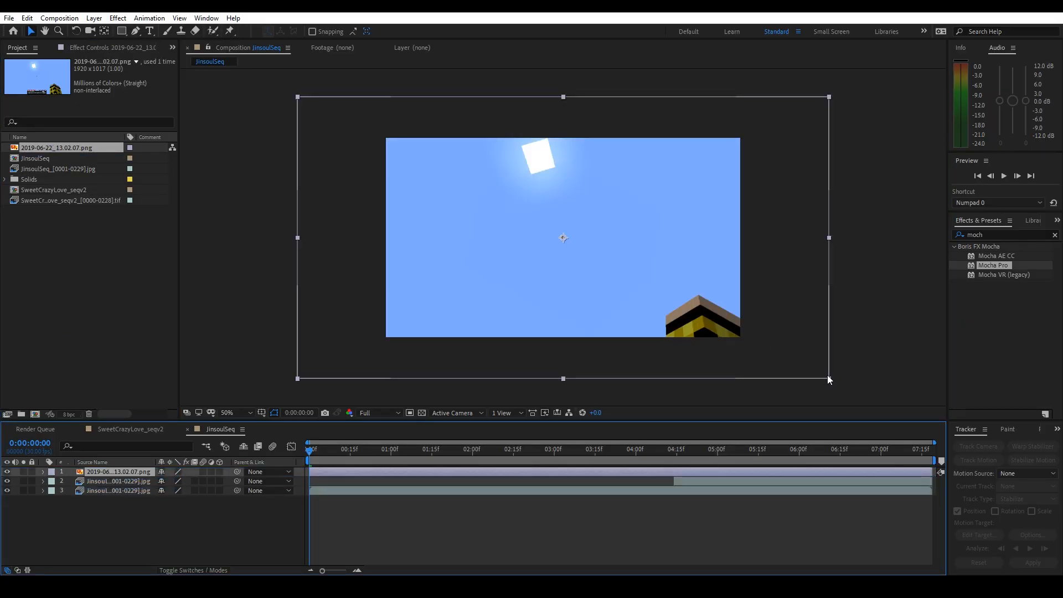
drag(816, 375, 759, 341)
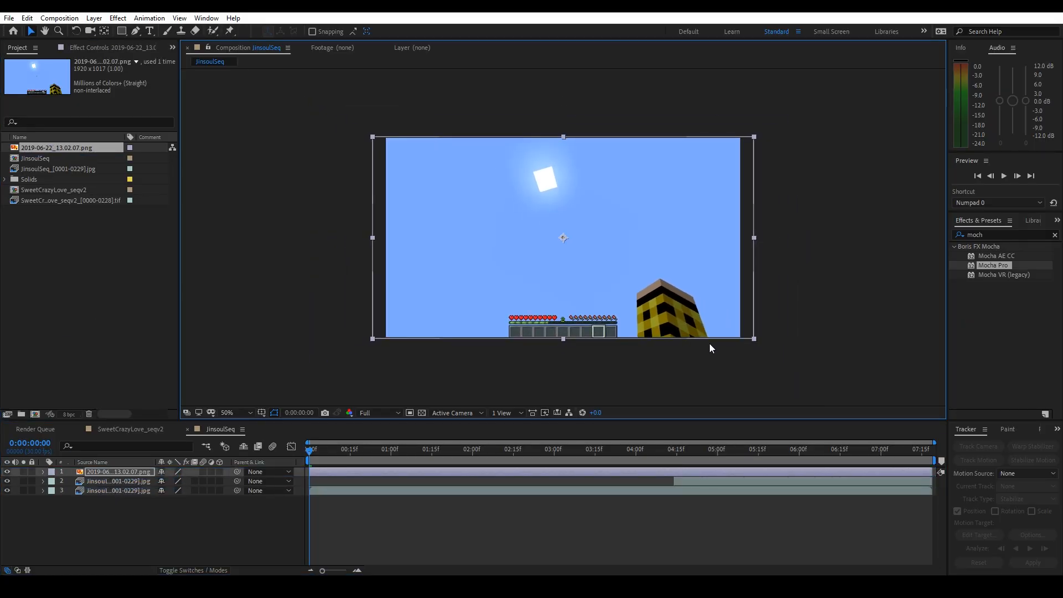
scroll(665, 299, up, 4)
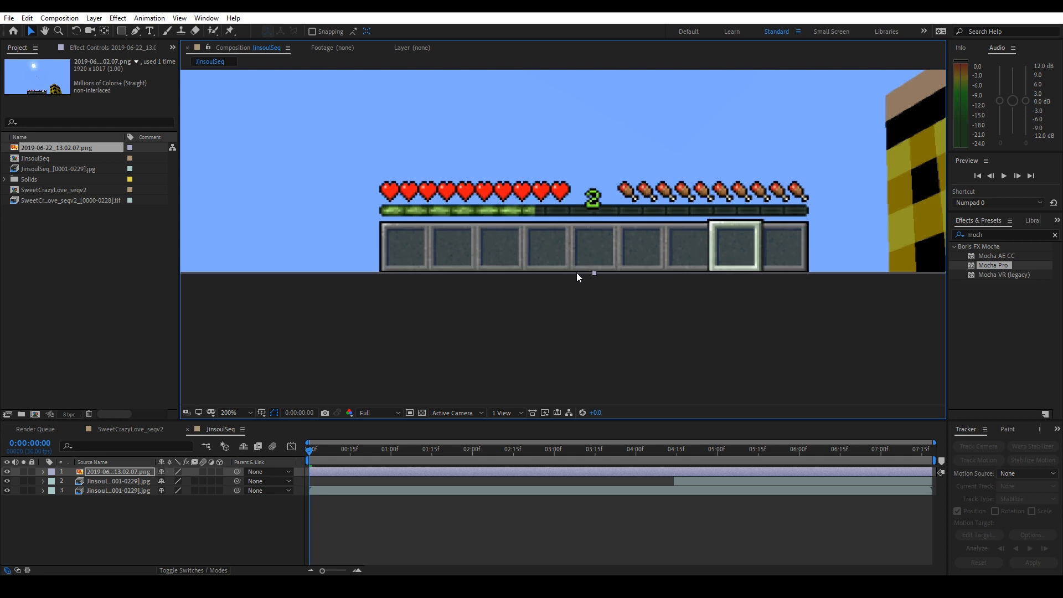
scroll(576, 272, down, 2)
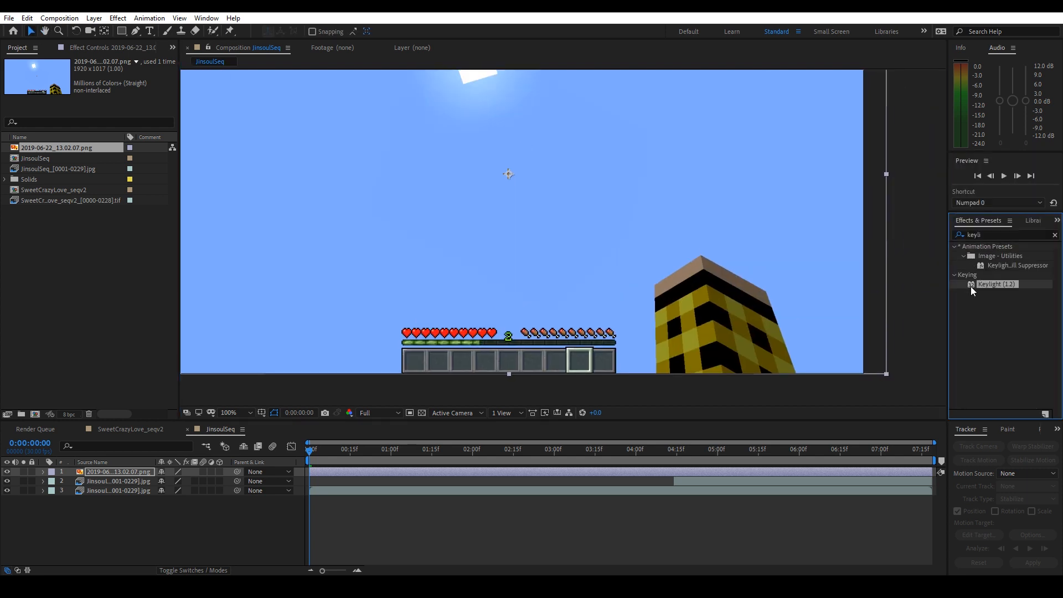
Key the blue sky out of the game screenshot with Keylight (1.2), and draw a mask around the yellow checkered arm
double_click(972, 285)
click(382, 226)
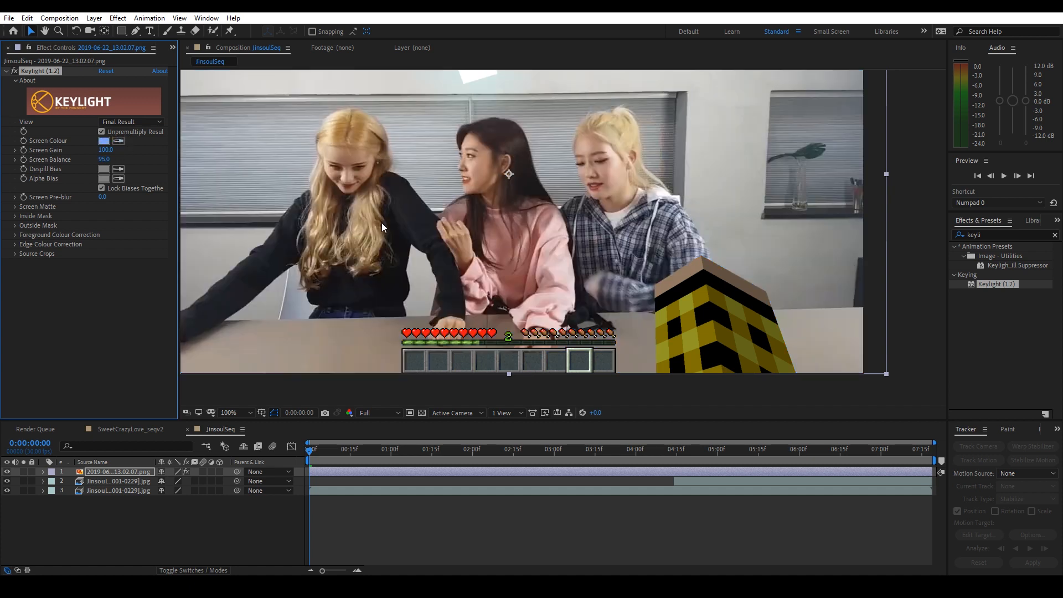
key(g)
scroll(659, 210, down, 1)
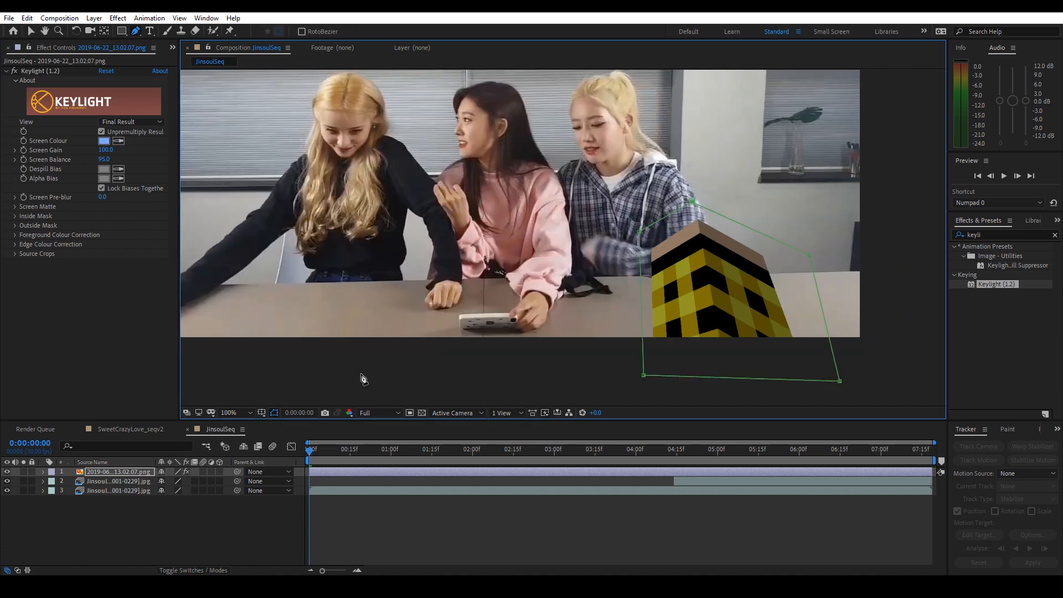
Change the mode of the mask on the game screenshot layer and toggle the visibility of the layers below it
key(m)
click(175, 481)
click(180, 510)
scroll(532, 249, down, 1)
drag(7, 500, 8, 509)
key(q)
click(137, 472)
drag(317, 122, 809, 320)
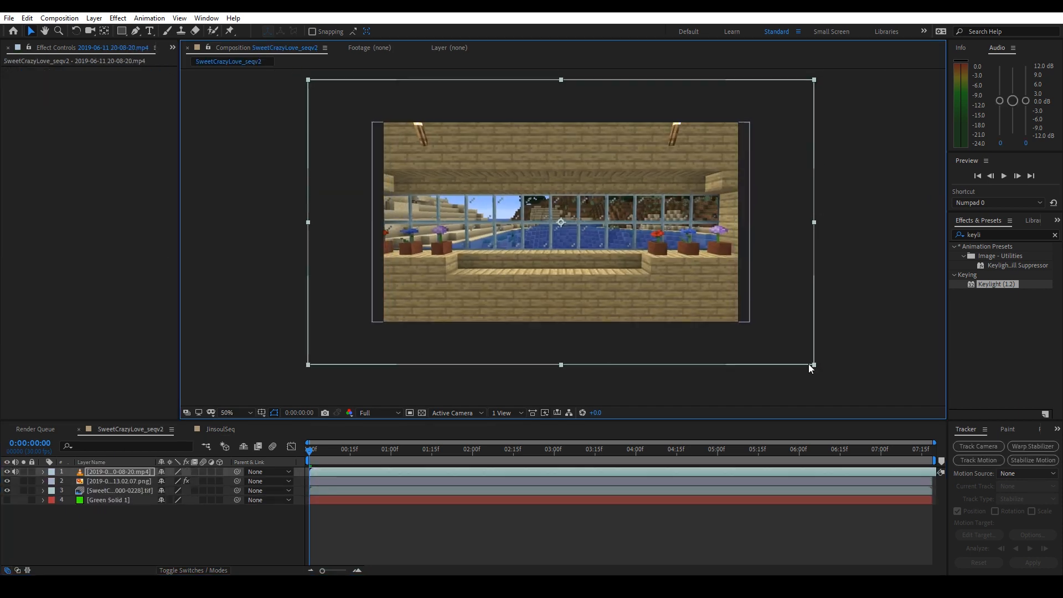
drag(808, 363, 748, 330)
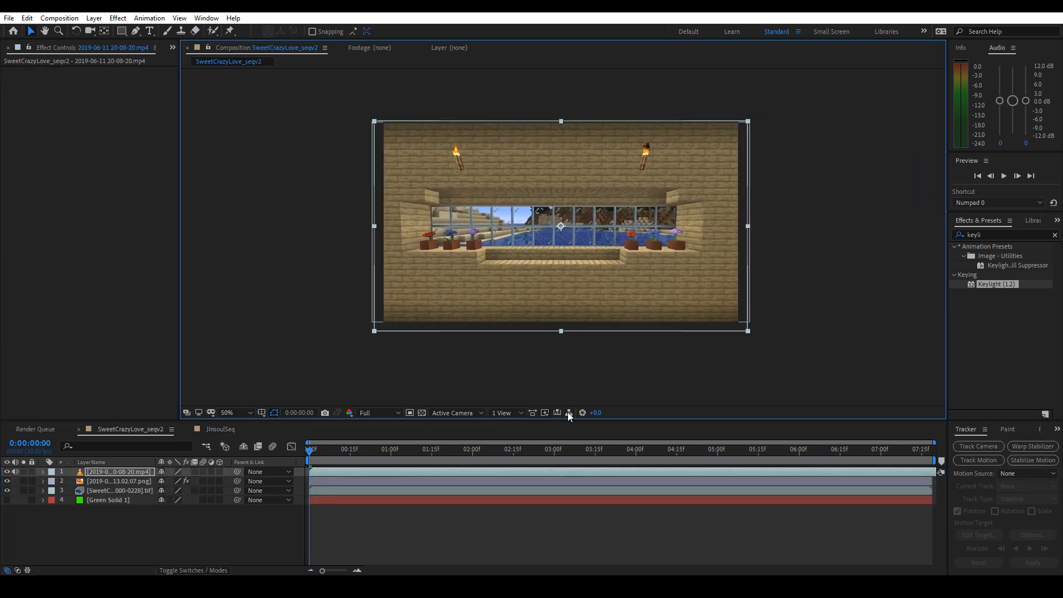
drag(114, 472, 96, 514)
drag(313, 449, 546, 449)
click(577, 500)
drag(310, 451, 861, 474)
Add an adjustment layer with a Curves effect above the rotoscoped clip and raise the dark end of the Red channel's curve
right_click(247, 535)
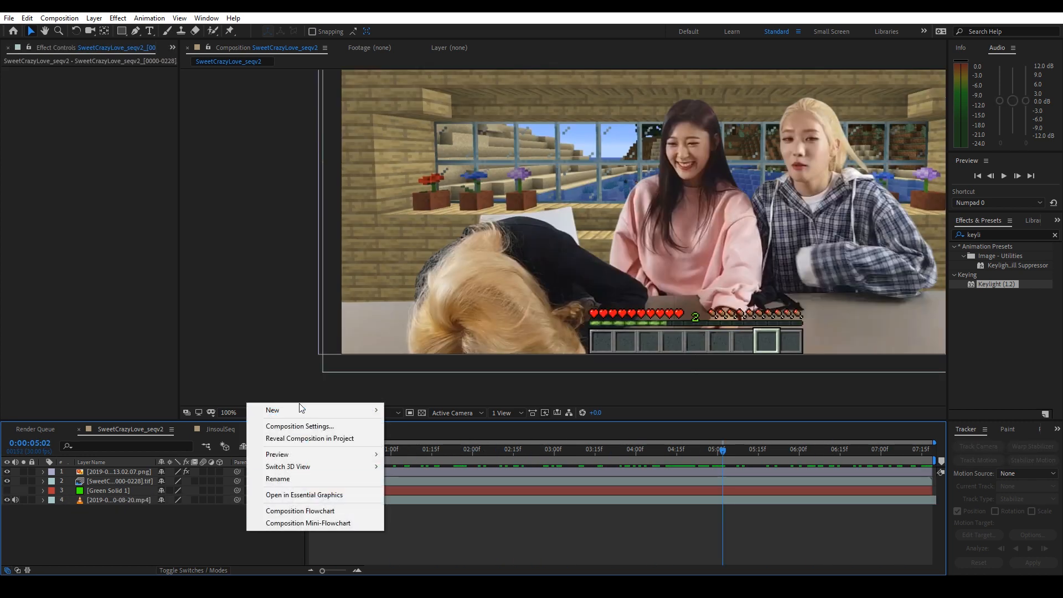
mouse_move(305, 410)
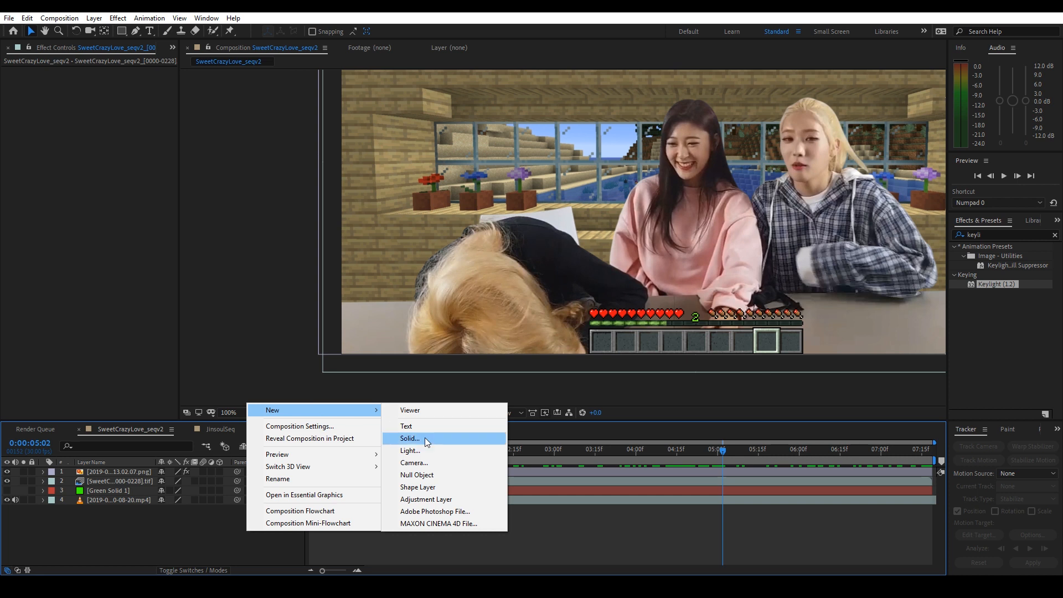
click(449, 500)
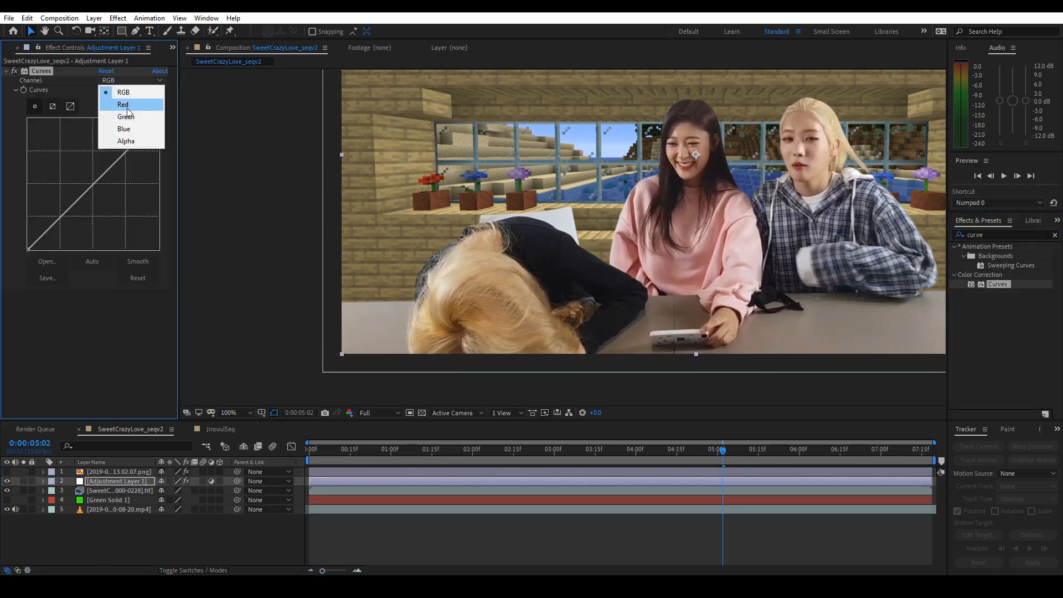
click(130, 104)
drag(28, 249, 16, 191)
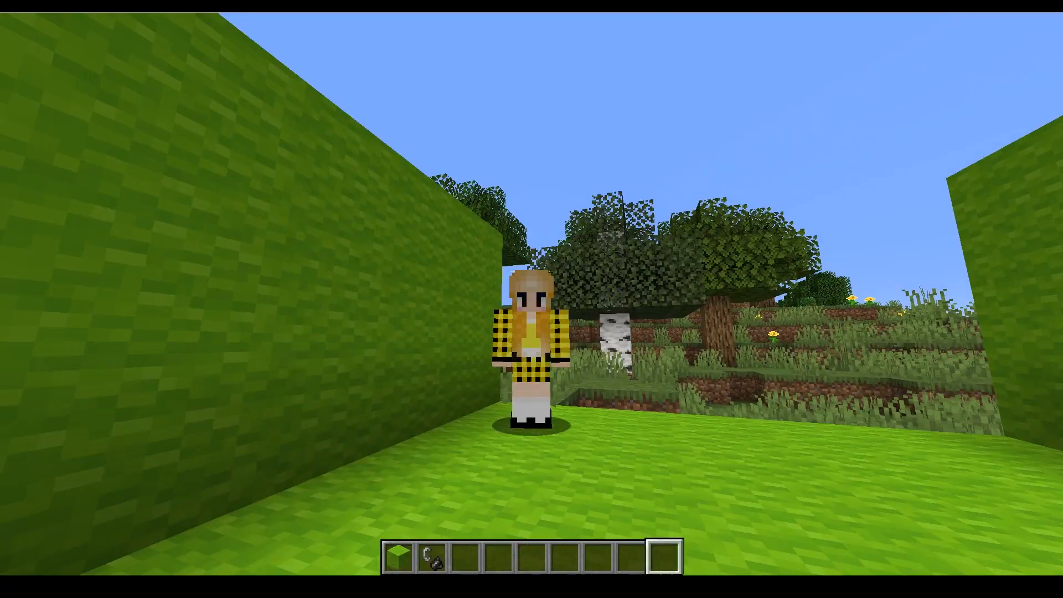
Switch to Minecraft and spawn a chicken in the green block room with a Chicken Spawn Egg, hiding the HUD
key(2)
right_click(531, 299)
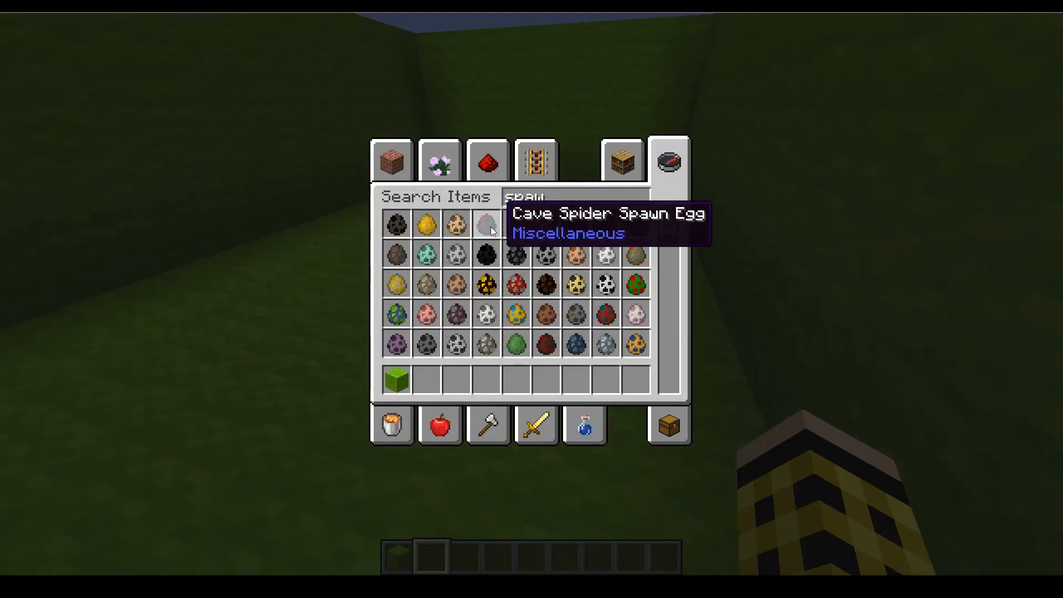
click(541, 422)
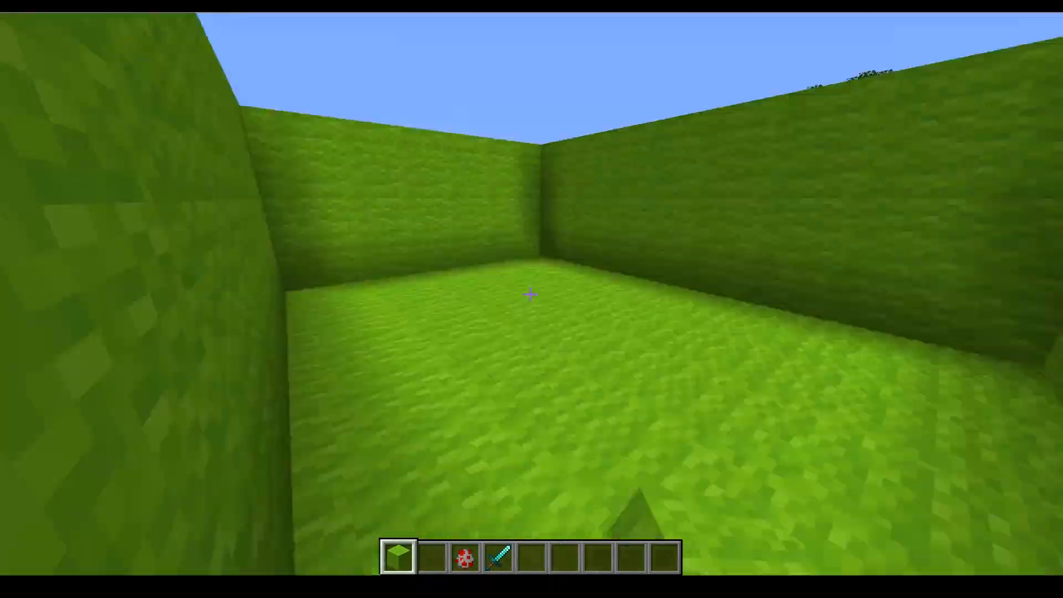
key(3)
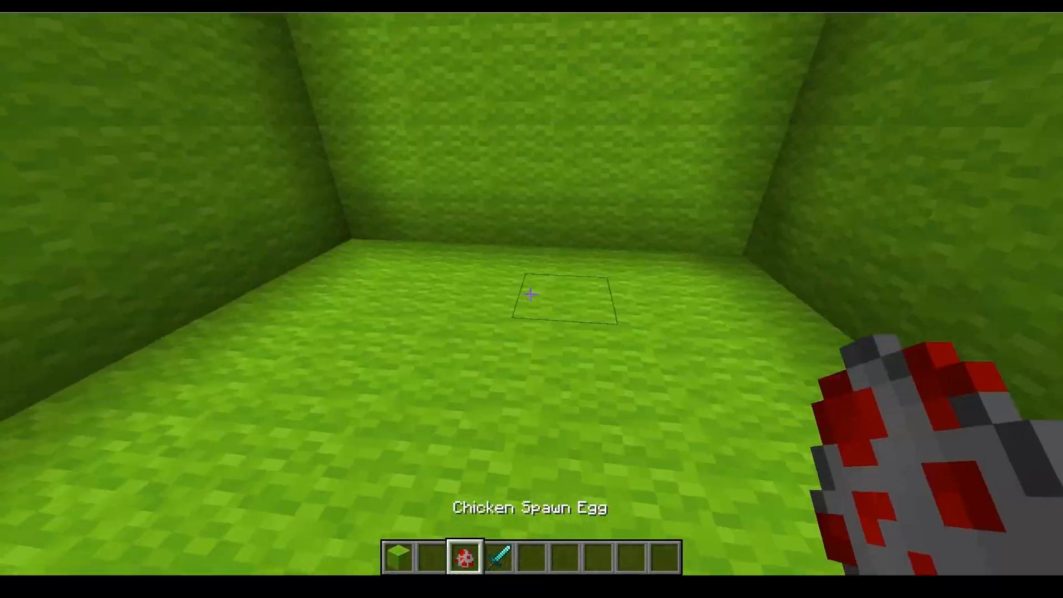
right_click(531, 298)
key(F1)
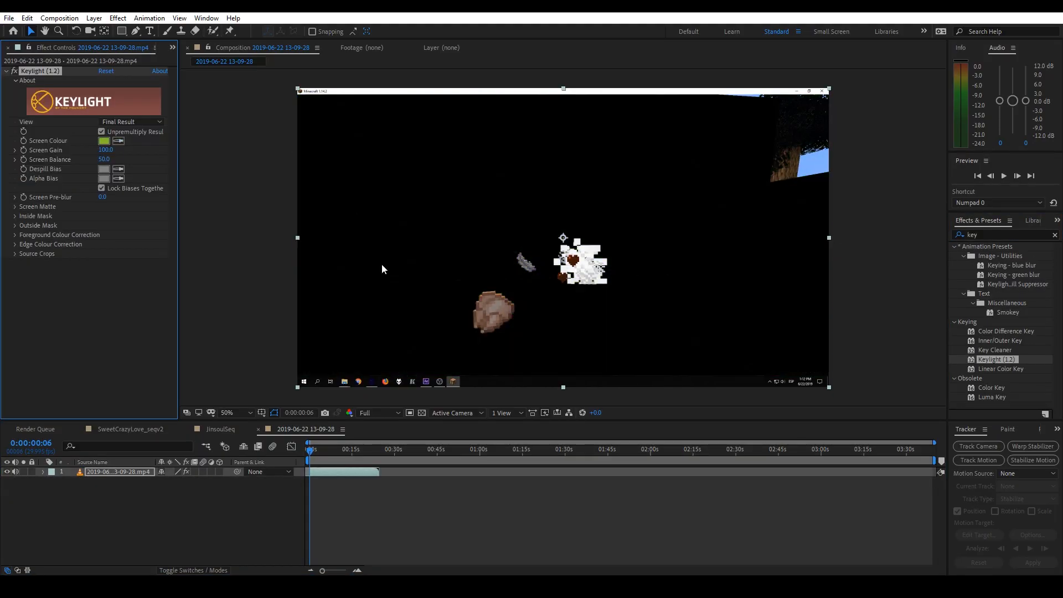
Back in After Effects, preview the keyed chicken clip from its start and set the end of its work area
drag(340, 450, 307, 451)
key(equal)
key(equal)
key(equal)
key(equal)
key(equal)
click(318, 472)
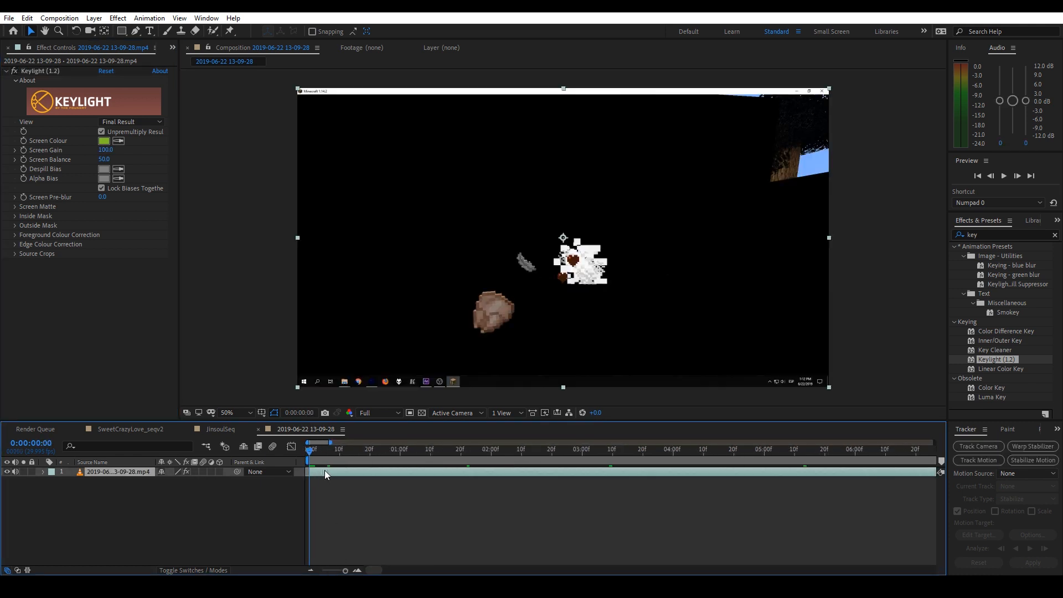
key(space)
key(n)
Draw a rectangular mask around the dropped raw chicken and feather, and change the mask's mode to cut them out
key(q)
drag(465, 254, 541, 349)
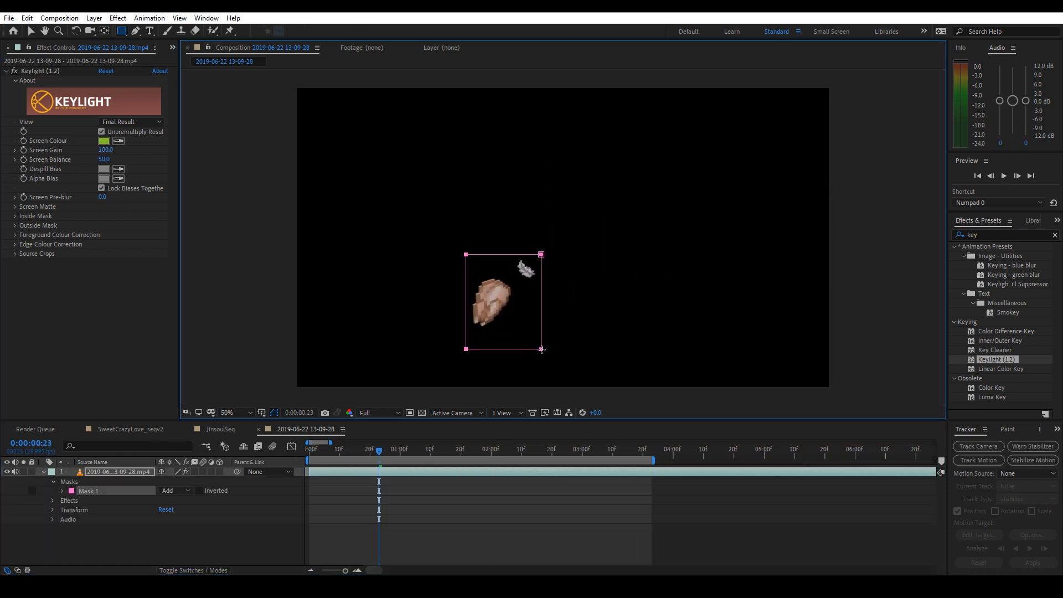
click(175, 490)
click(177, 429)
In SweetCrazyLove_seqv2, move the dead particlesSeq layer to start at 0:00:04:18, in line with the adjustment layer's last opacity keyframe
key(v)
click(317, 449)
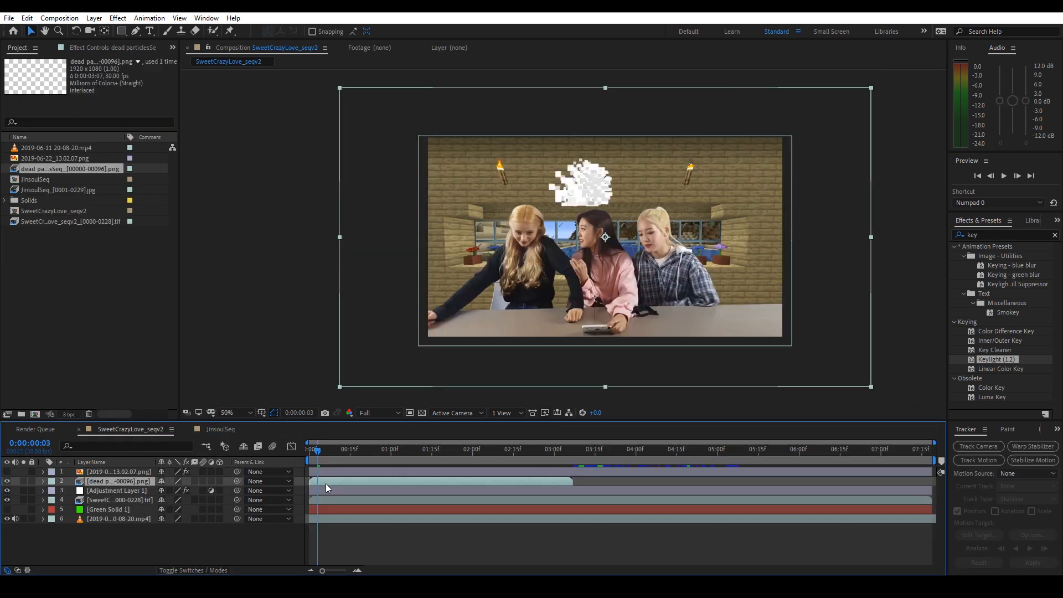
drag(378, 450, 622, 451)
drag(704, 454, 633, 489)
click(122, 491)
key(u)
key(equal)
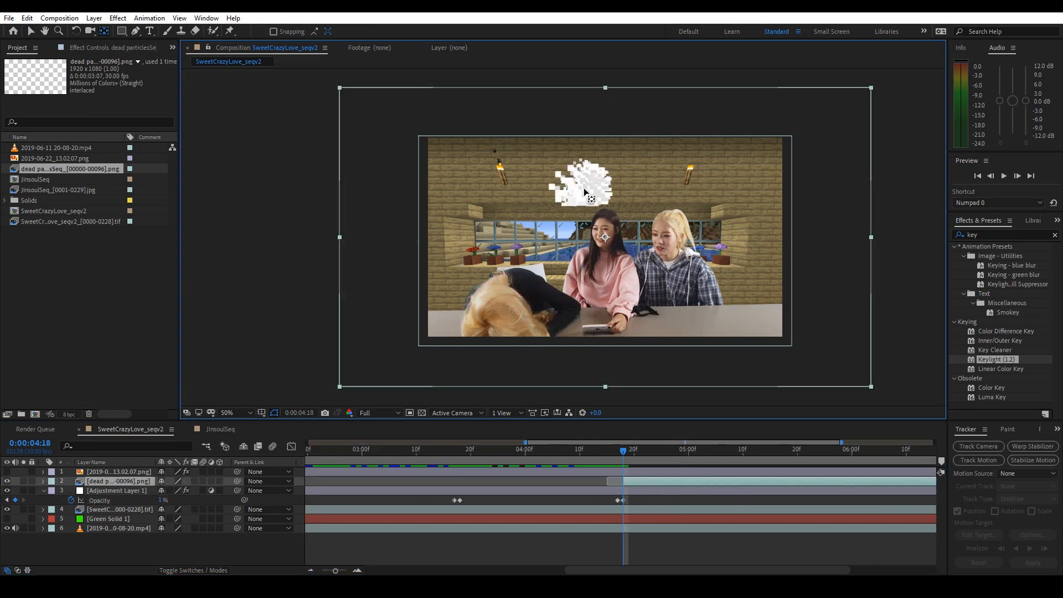
key(minus)
drag(623, 449, 845, 453)
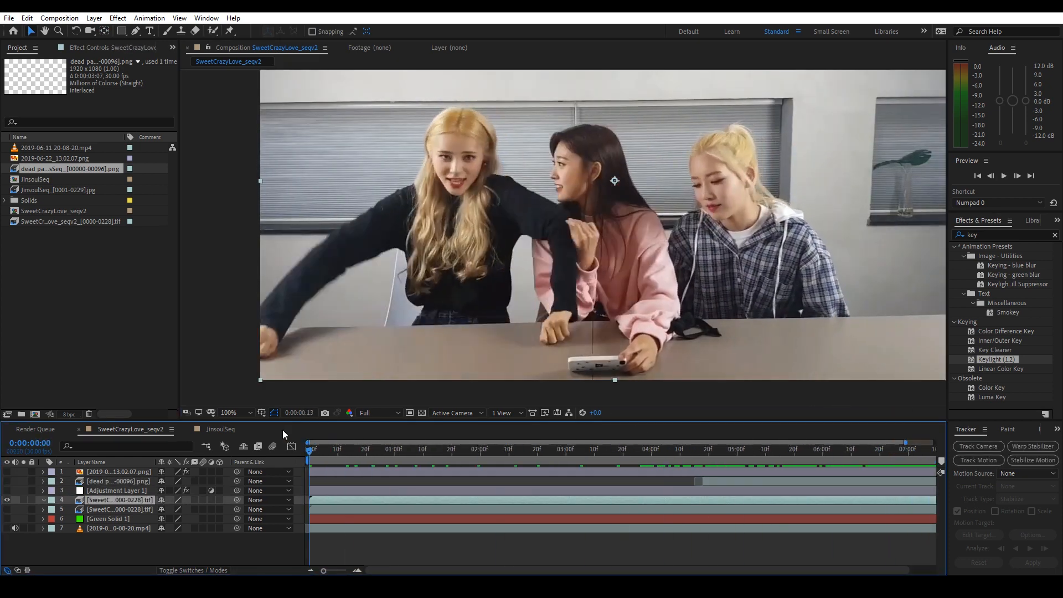
Save the original clip's frame at 0:00:02:26 as a PNG with RGB + Alpha channels
drag(321, 446, 553, 426)
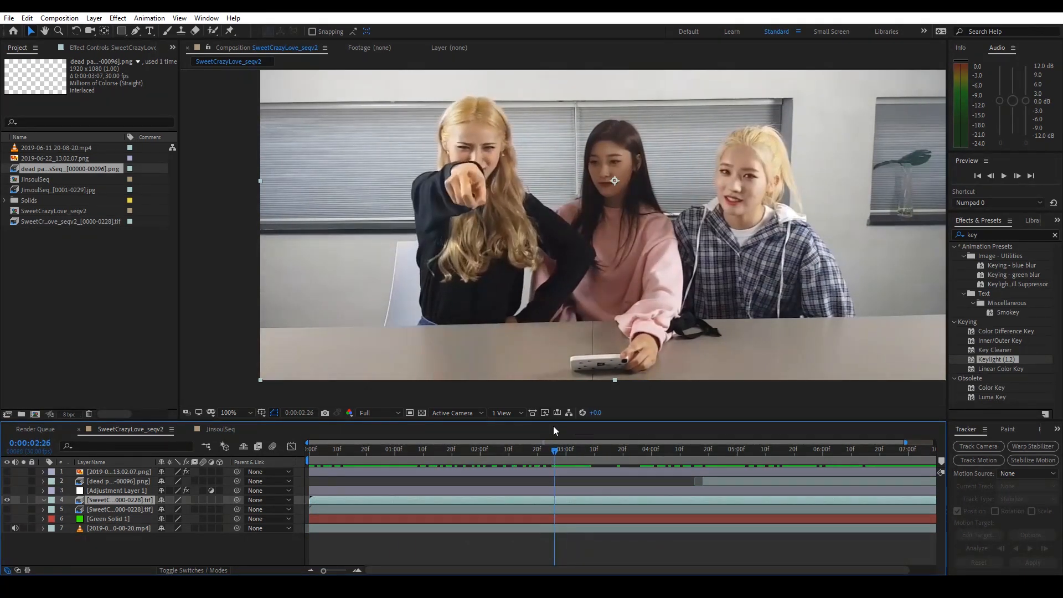
click(57, 18)
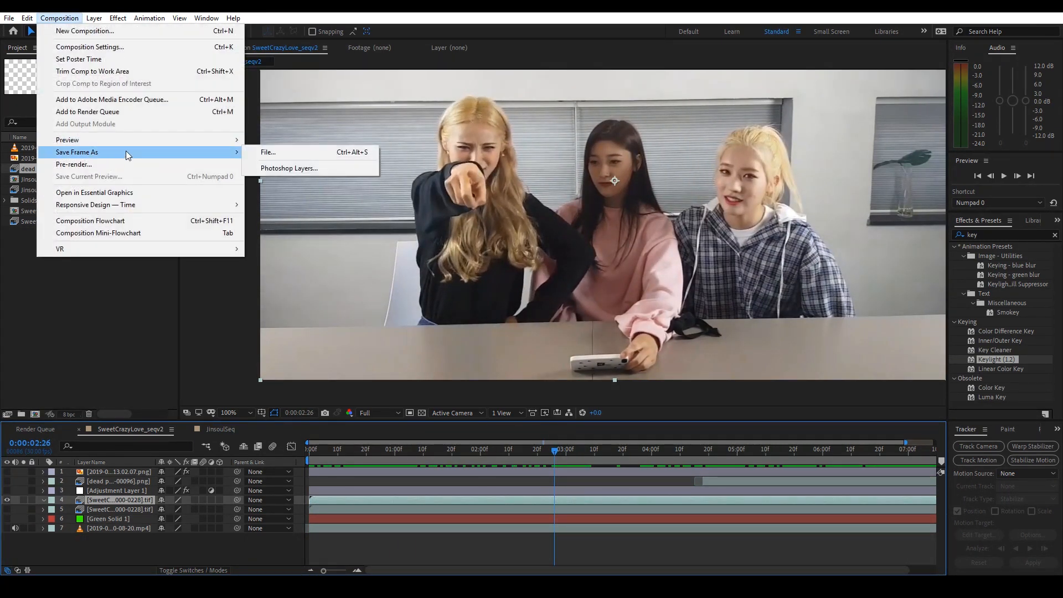
click(271, 152)
click(95, 504)
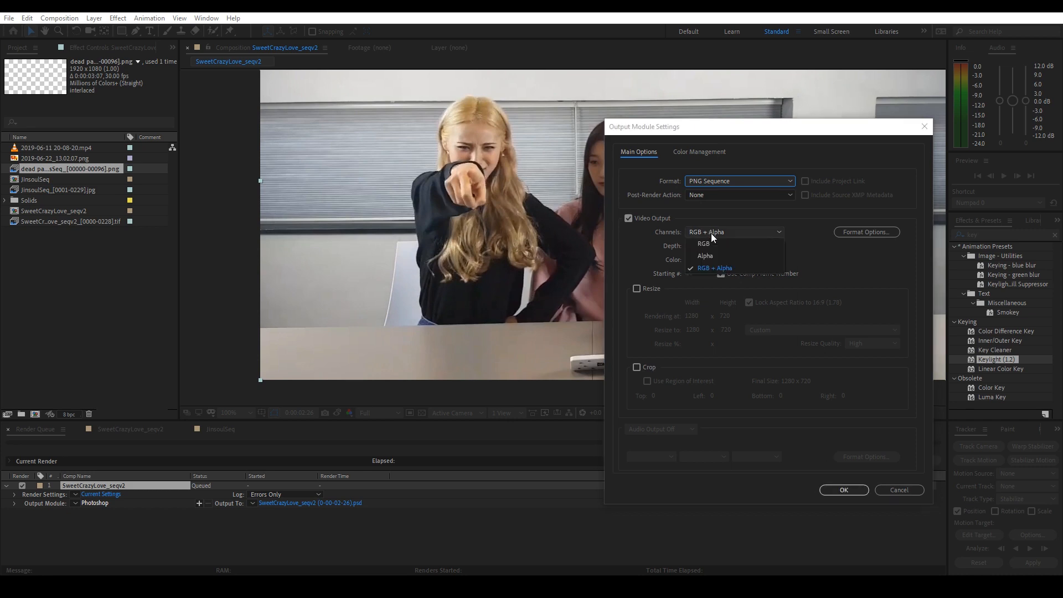
click(844, 490)
Save the original clip's frame at 0:00:06:14 as a PNG
click(57, 18)
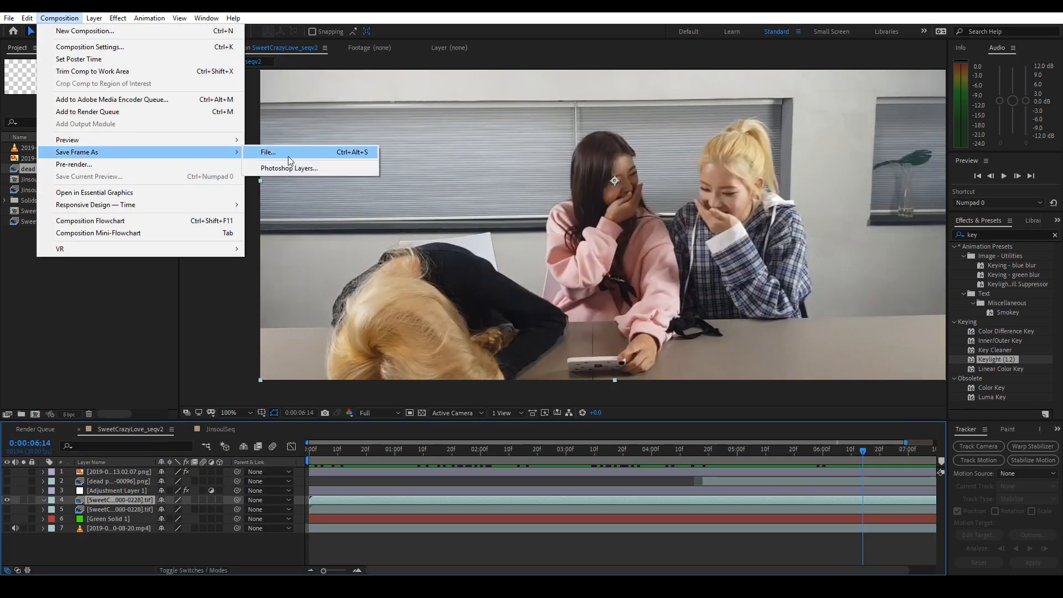
click(288, 156)
click(95, 530)
click(739, 181)
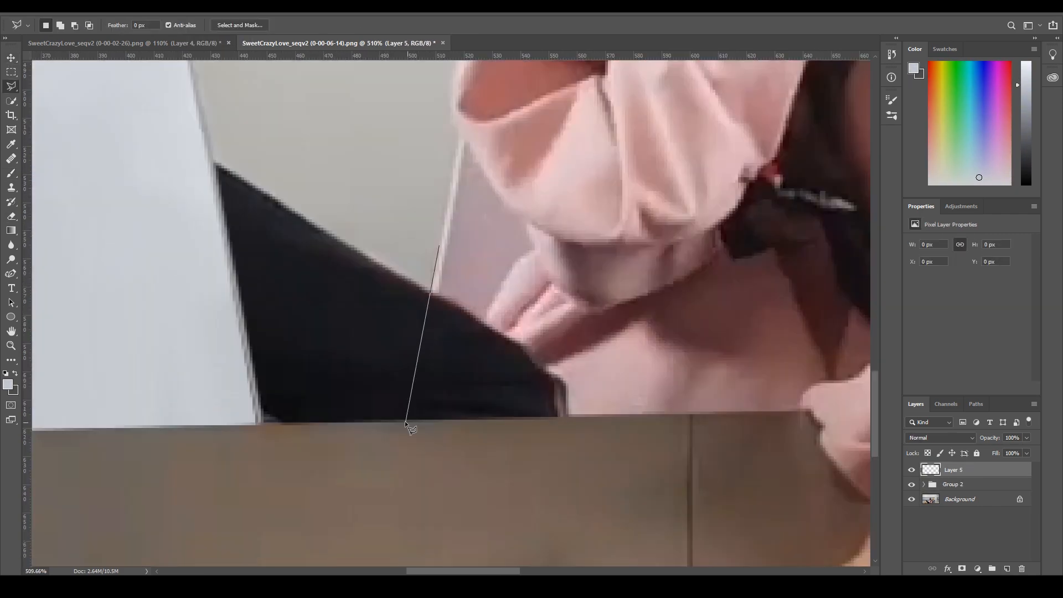
Switch to Photoshop and trace a Polygonal Lasso selection near the pink sleeve and table edge in the 0-00-06-14 frame
scroll(386, 405, up, 10)
click(386, 361)
click(375, 371)
click(371, 395)
click(374, 412)
click(383, 425)
click(406, 466)
click(428, 486)
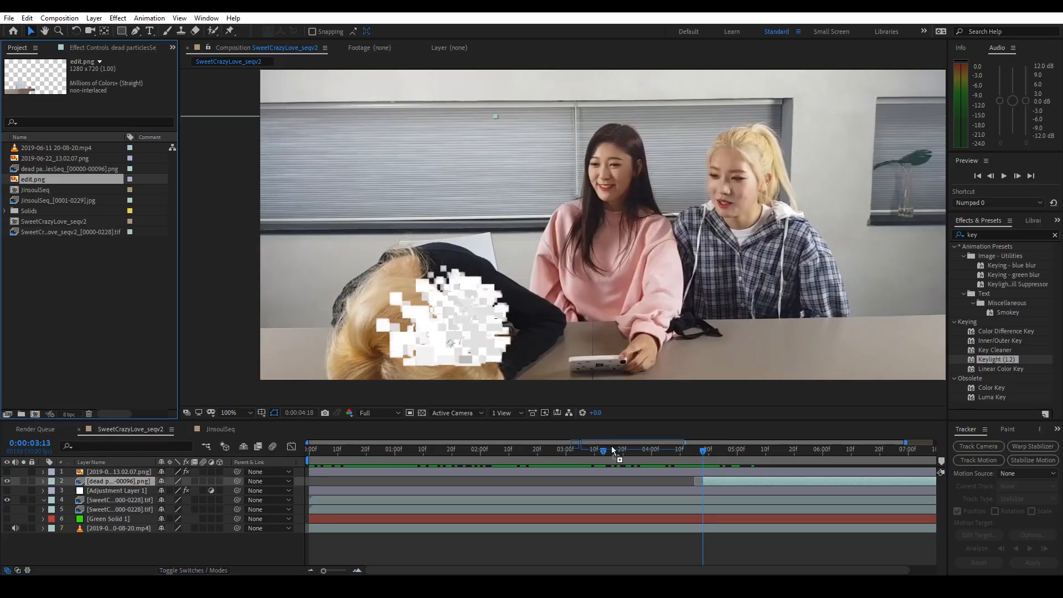
Back in After Effects, place edit.png below the particles layer starting at 0:00:04:18, and preview it with the rotoscoped clip instead of the original
drag(612, 450, 709, 491)
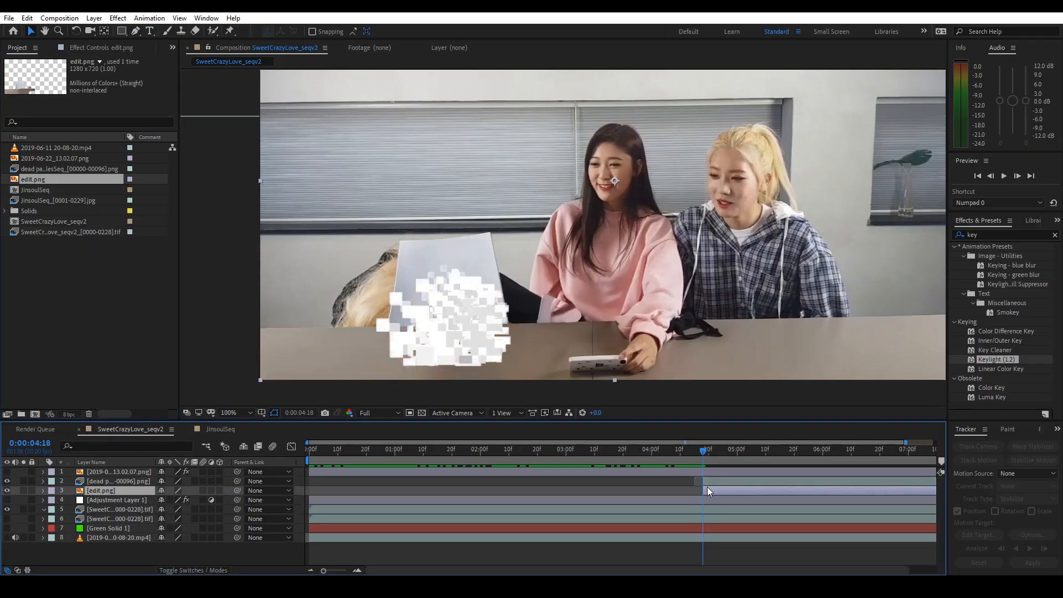
click(7, 509)
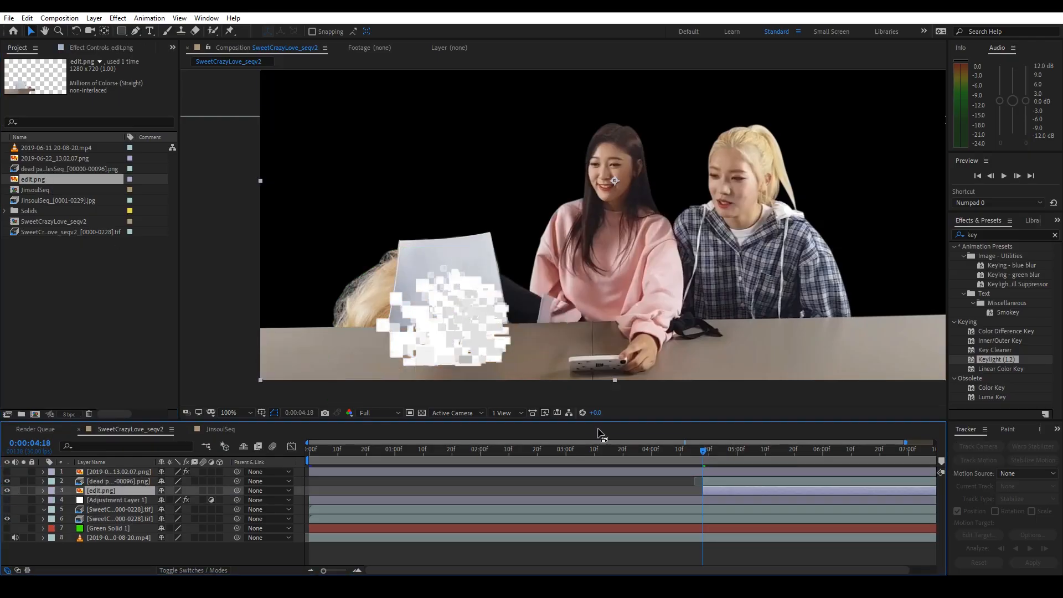
key(space)
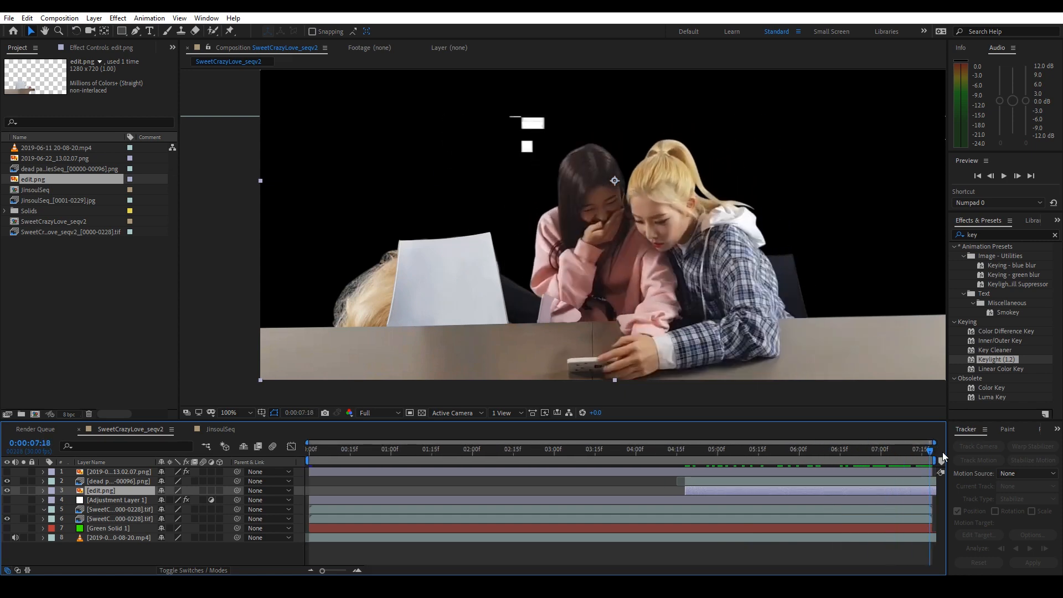
Place choerryarm.png above edit.png starting at 0:00:06:25, show edit.png and reveal the arm layer's Position
drag(43, 169, 868, 489)
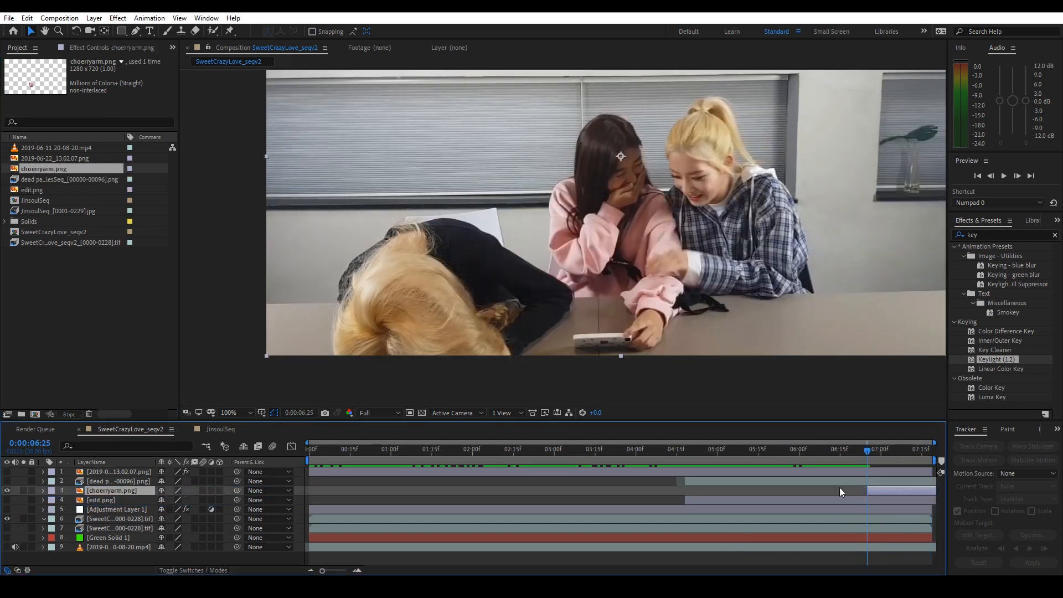
click(7, 500)
key(p)
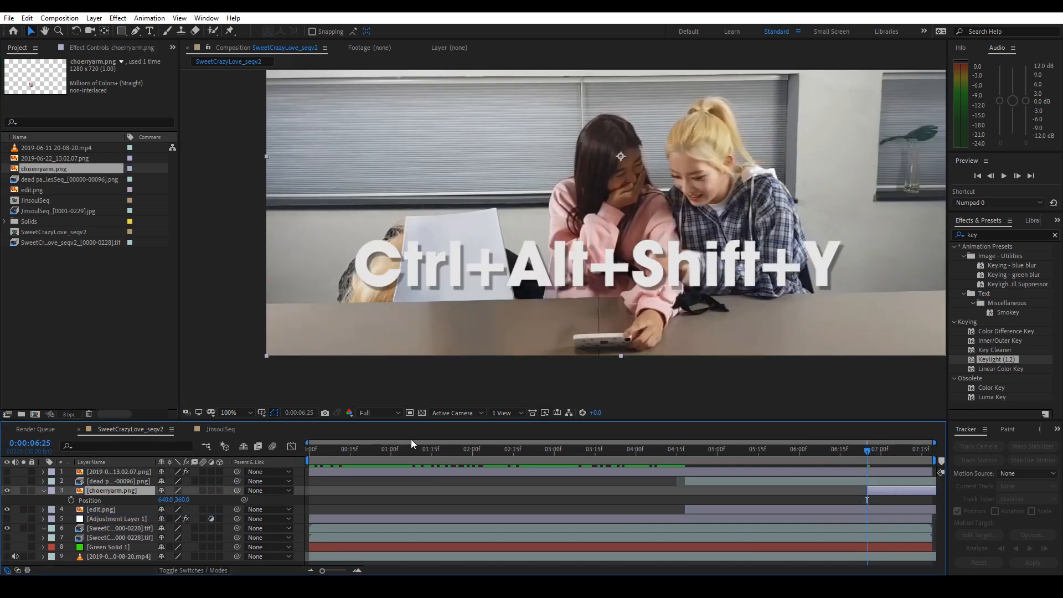
Create a null object and set up a Transform motion track of Position on the original clip at 0:00:06:25
right_click(301, 343)
mouse_move(338, 346)
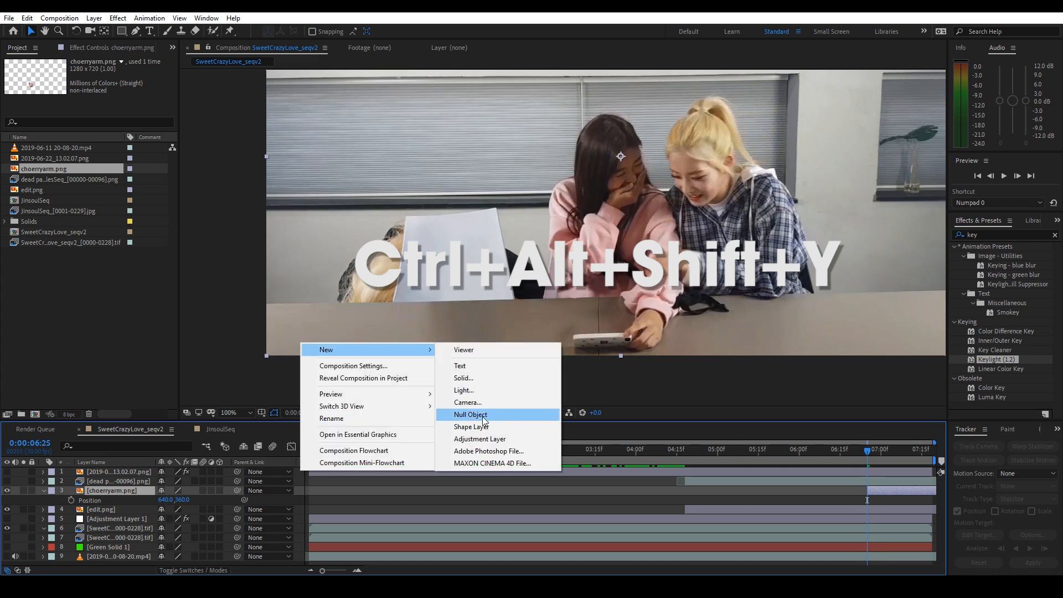
click(483, 416)
double_click(876, 540)
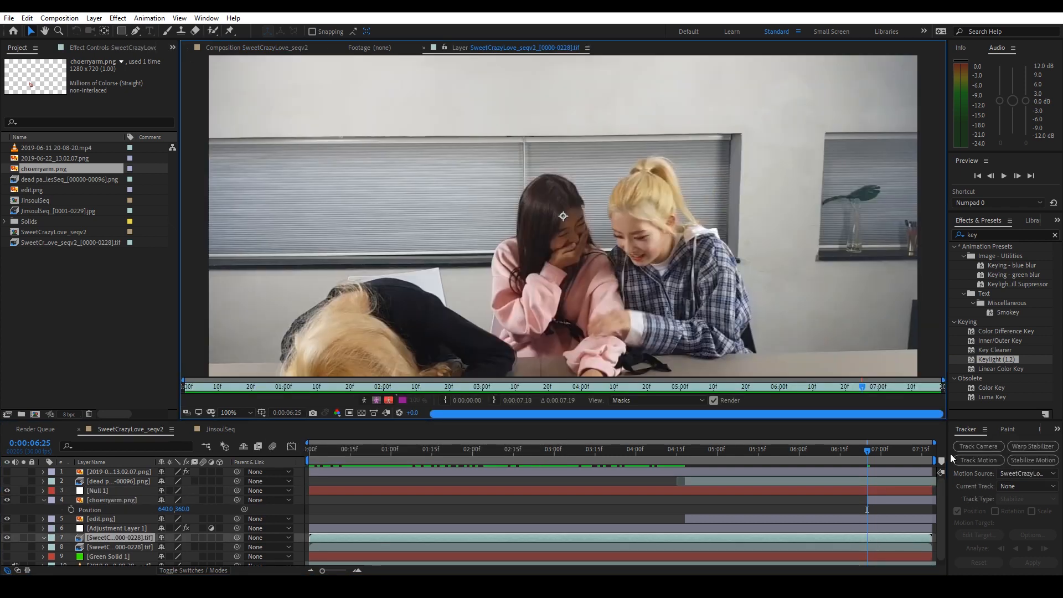
click(979, 460)
scroll(515, 290, up, 1)
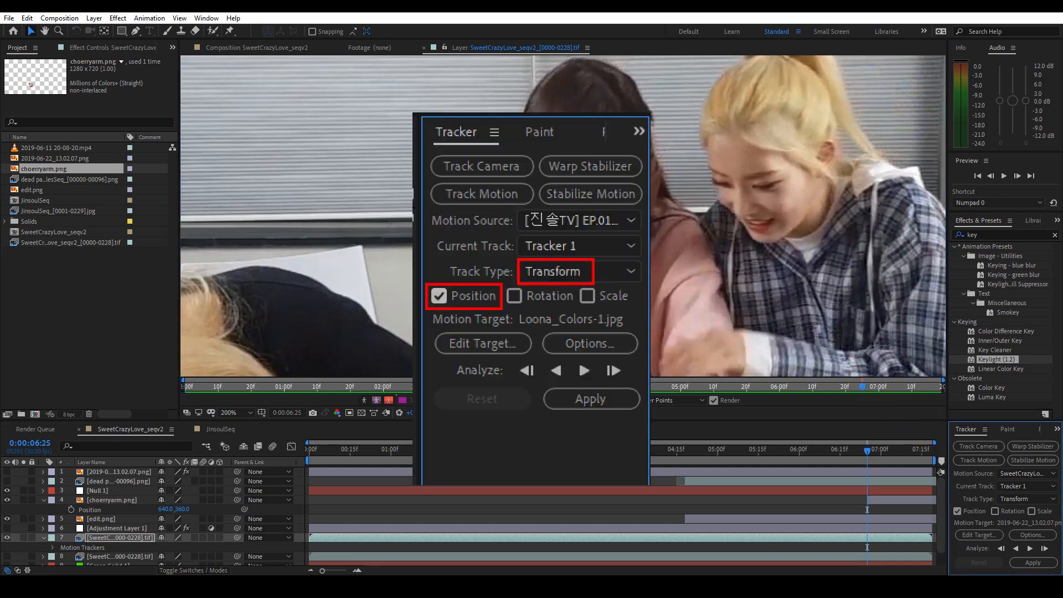
scroll(515, 290, up, 1)
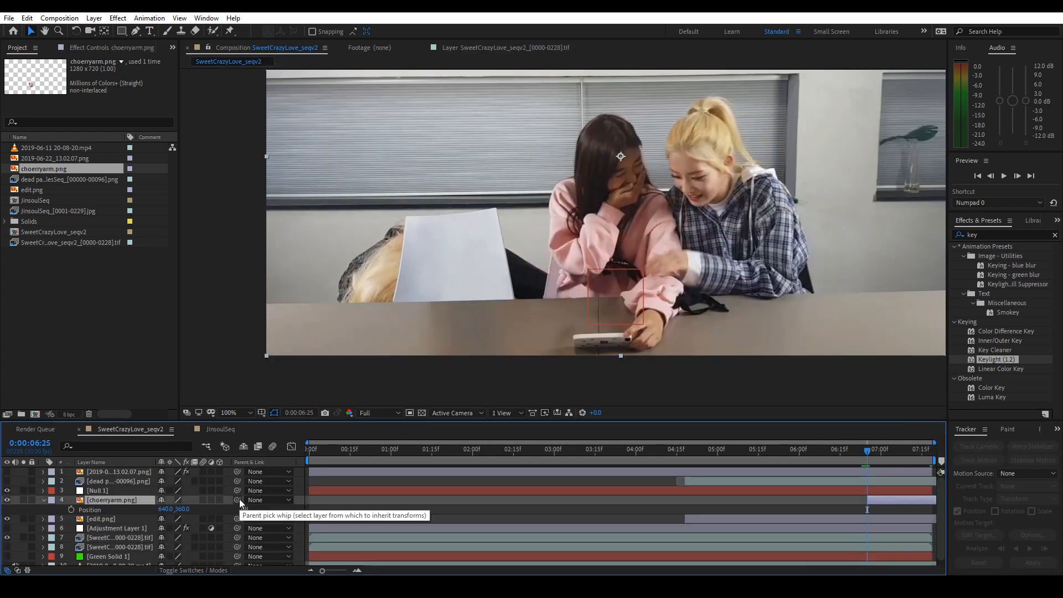
Parent choerryarm.png to Null 1 and start keyframing its Position at 0:00:06:25
click(267, 499)
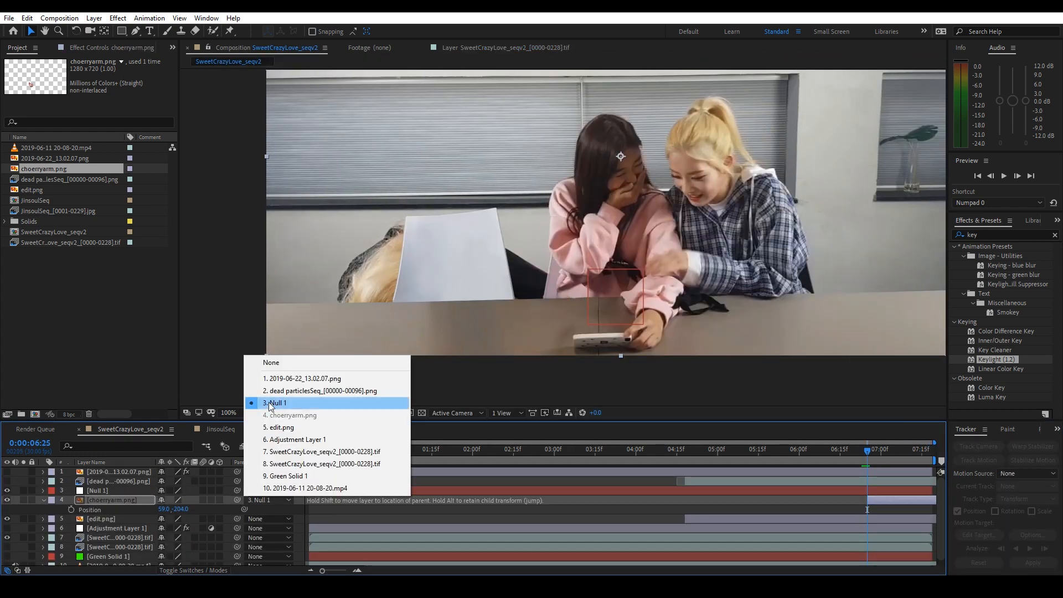
click(280, 403)
drag(933, 453, 868, 452)
click(71, 509)
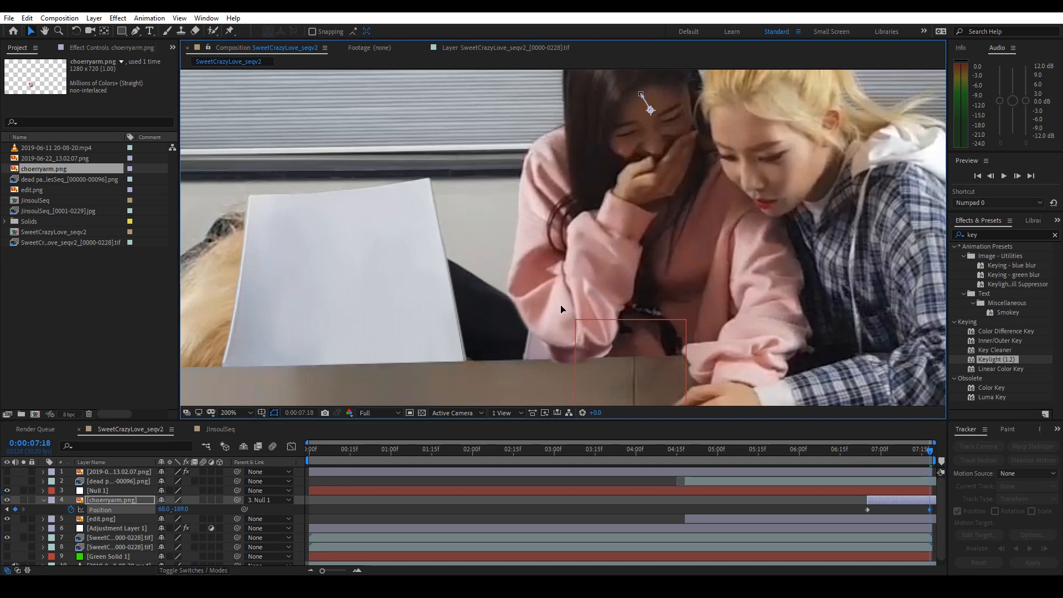
Find the Liquify effect and apply it to the choerryarm.png image
text(q)
drag(987, 256, 629, 312)
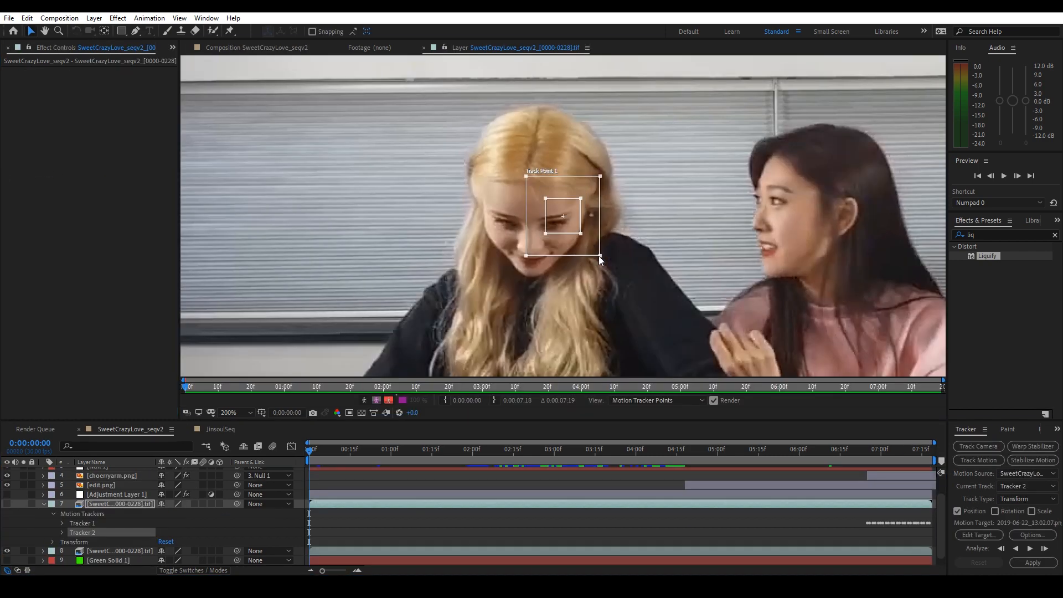
Analyze Tracker 2 forward from 0:00:00:00 on the leftmost person's face, repositioning the track point up to 0:00:03:15
click(1030, 548)
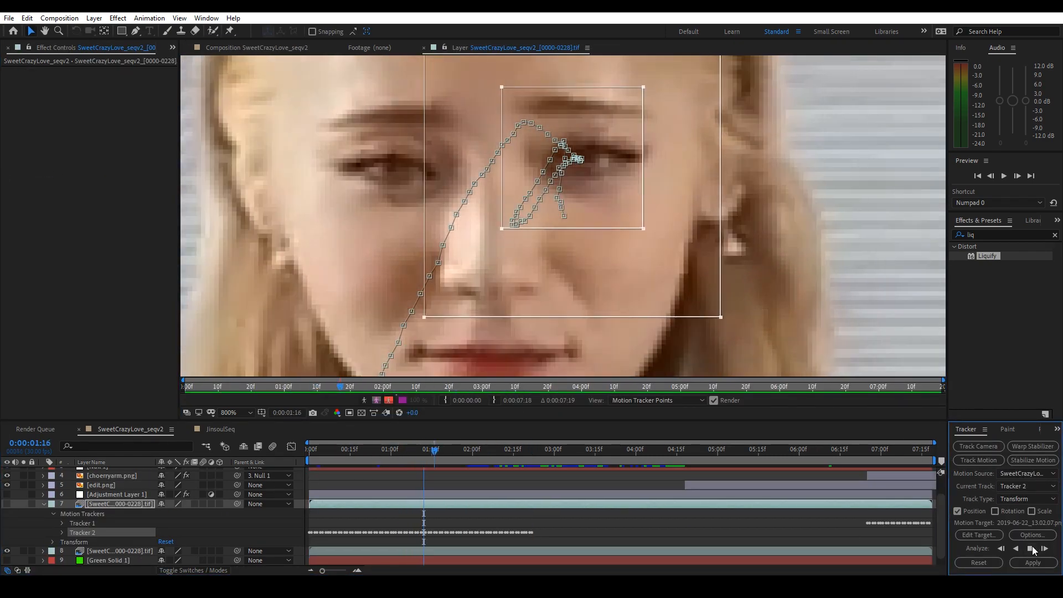
click(1030, 548)
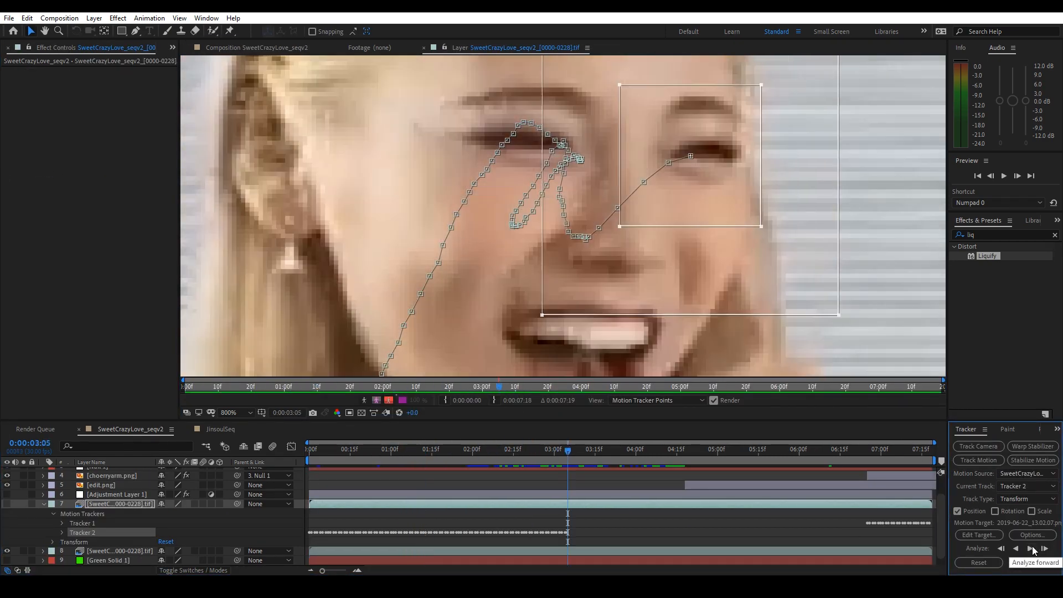
click(1030, 548)
drag(643, 272, 643, 261)
drag(682, 296, 684, 217)
key(Page_Down)
scroll(682, 213, down, 1)
drag(613, 249, 615, 254)
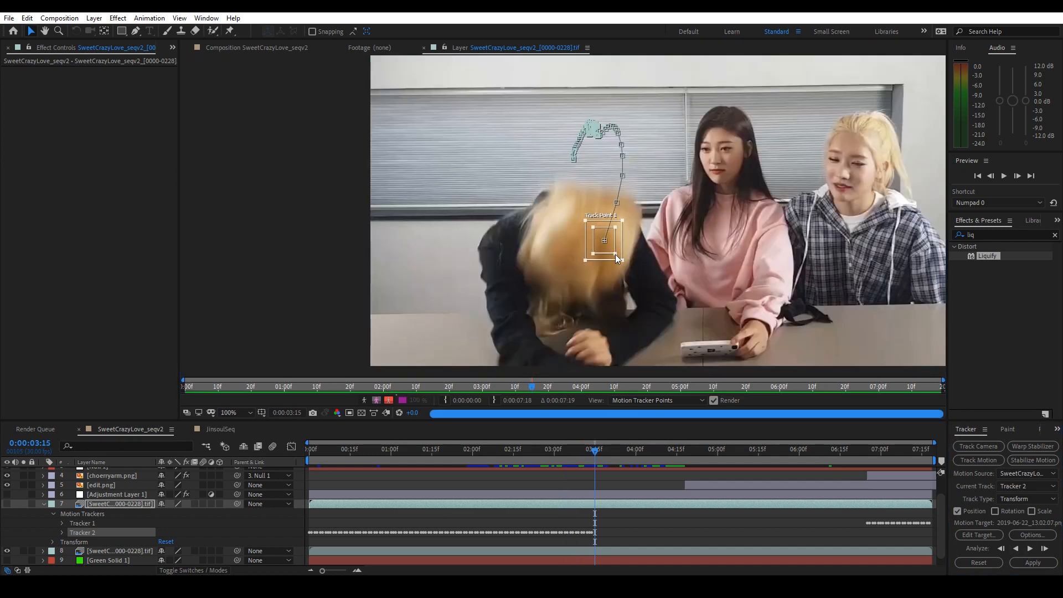
Correct the track point on the lowered blonde head frame by frame and continue the analysis to 0:00:03:26
drag(586, 288, 609, 236)
key(Page_Down)
drag(610, 237, 584, 286)
key(Page_Down)
key(Page_Down)
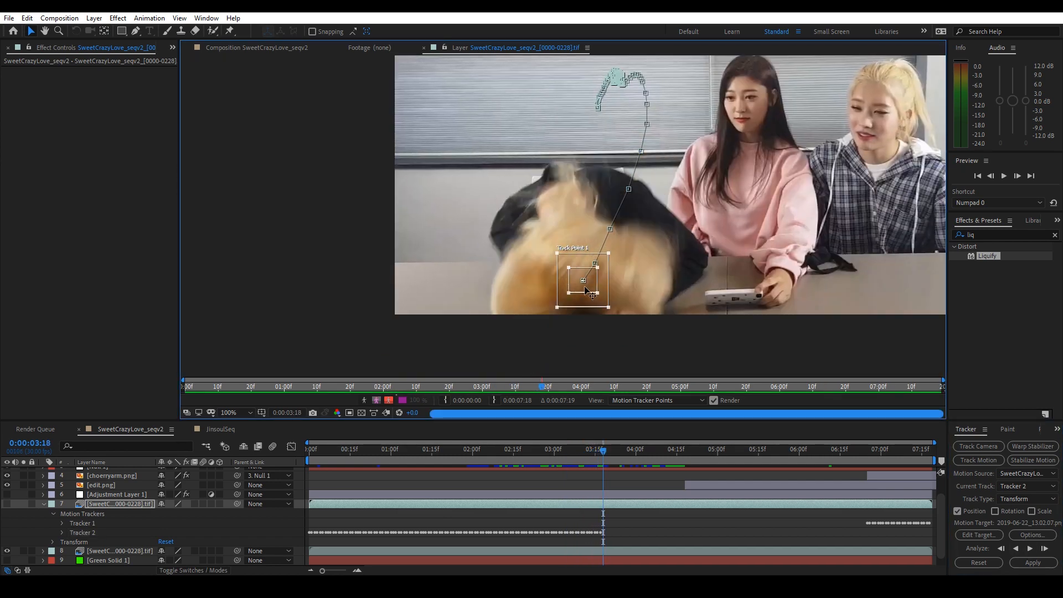
click(1045, 548)
click(1045, 548)
click(1045, 549)
click(1046, 549)
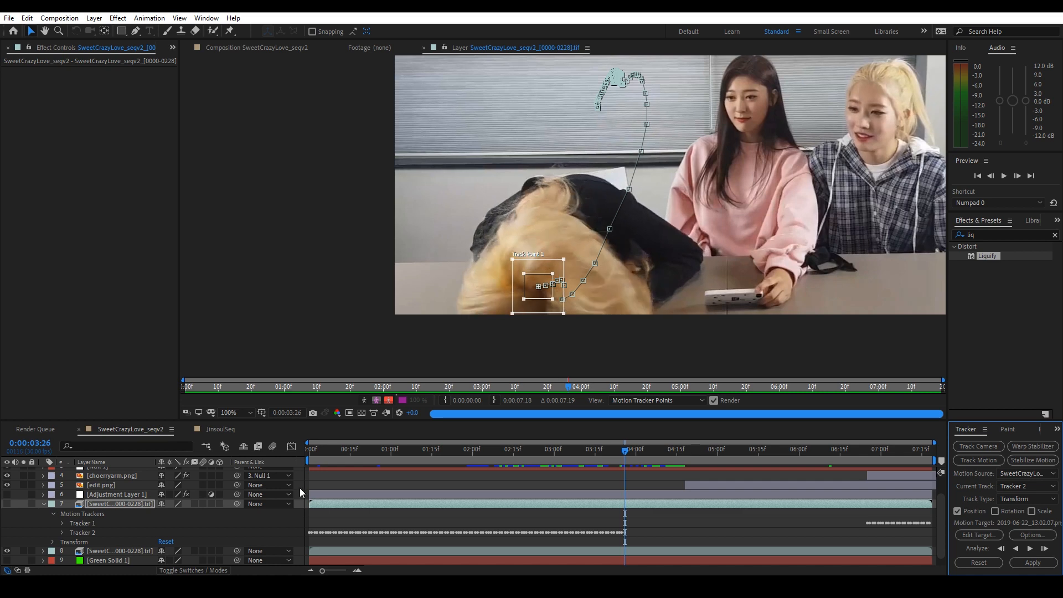
Create a null object named Null JS, make it the motion target of Tracker 2 and apply the track
right_click(300, 489)
mouse_move(333, 366)
click(471, 429)
key(Return)
text(Null JS)
key(Return)
click(963, 537)
click(555, 355)
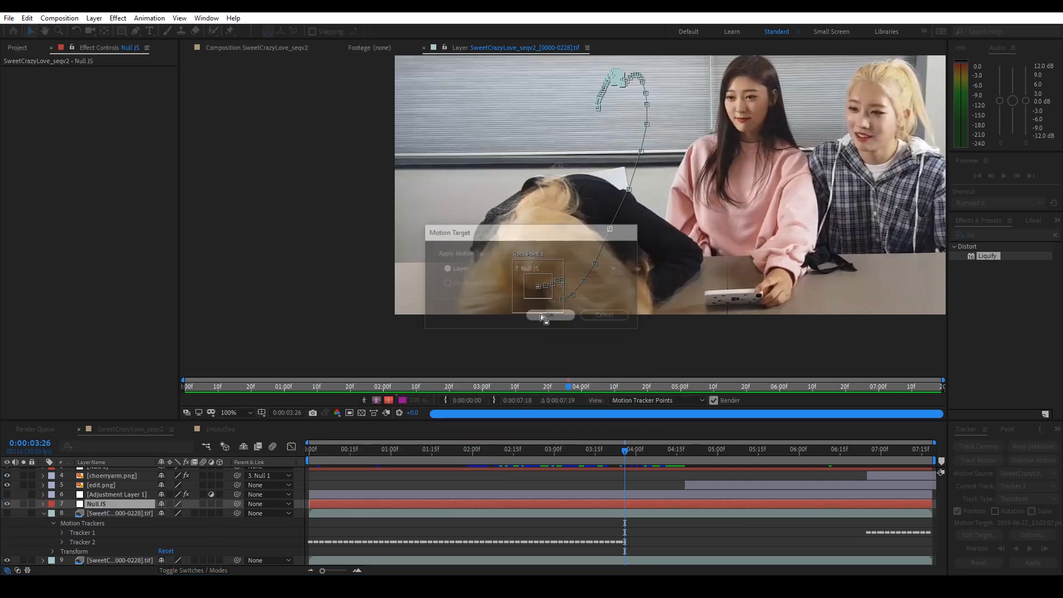
click(540, 314)
click(1033, 563)
click(529, 292)
Create a black solid layer in the composition
right_click(285, 300)
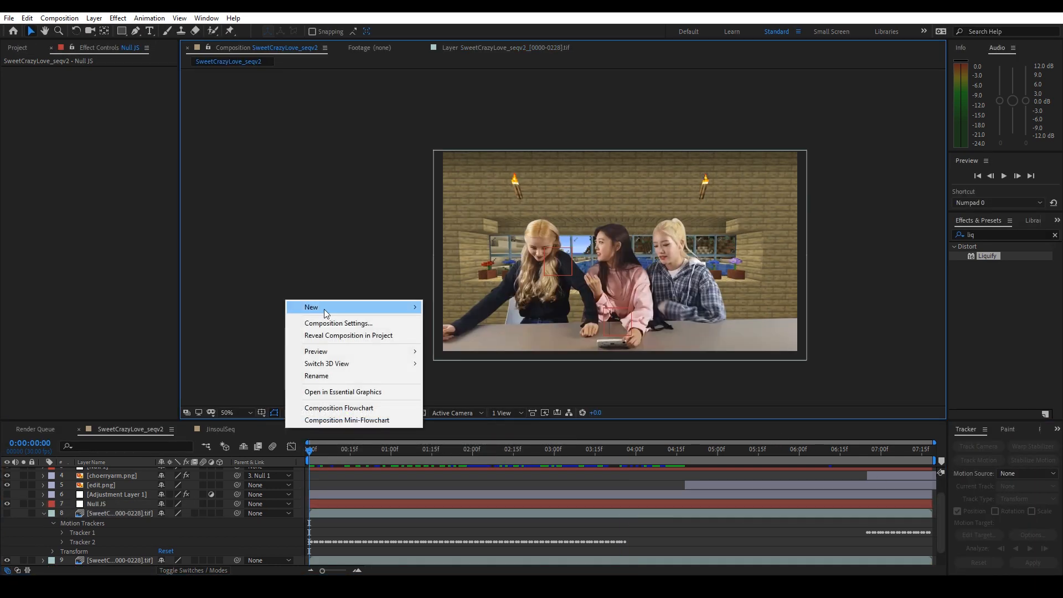
mouse_move(324, 309)
click(457, 337)
click(848, 319)
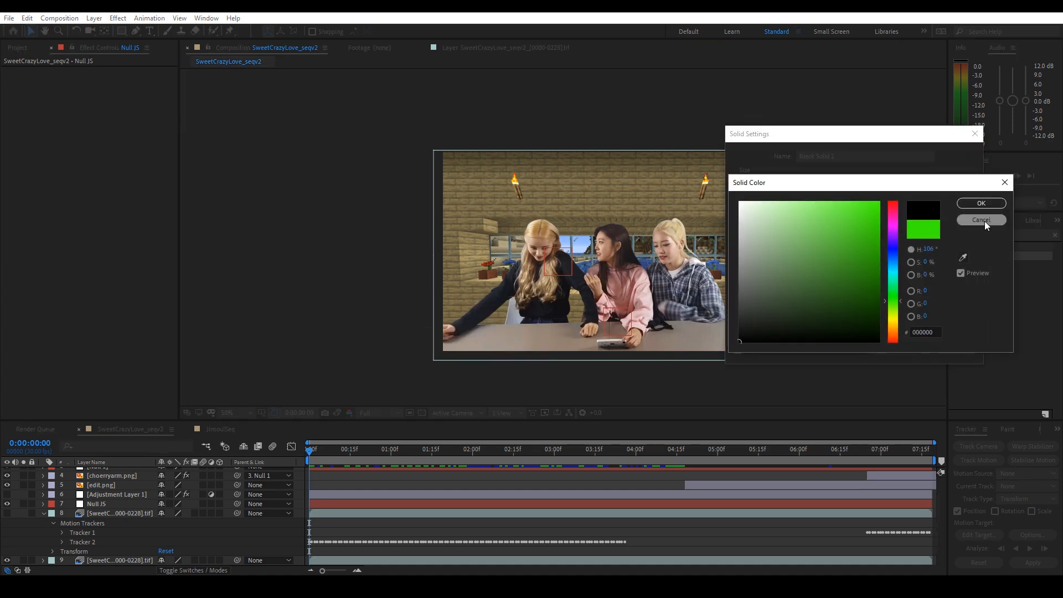
click(803, 341)
click(978, 209)
click(892, 349)
Add a white JinSoul text layer in the Minecraft font and enlarge it across most of the frame width
right_click(368, 280)
mouse_move(391, 287)
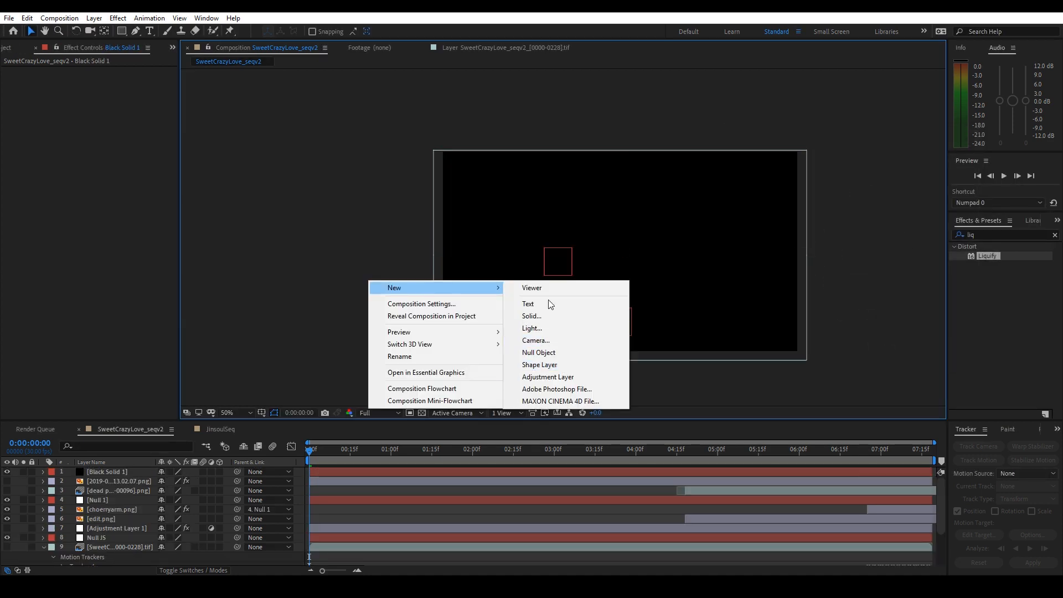
click(548, 304)
text(Jins)
click(981, 238)
text(minec)
click(893, 281)
click(31, 32)
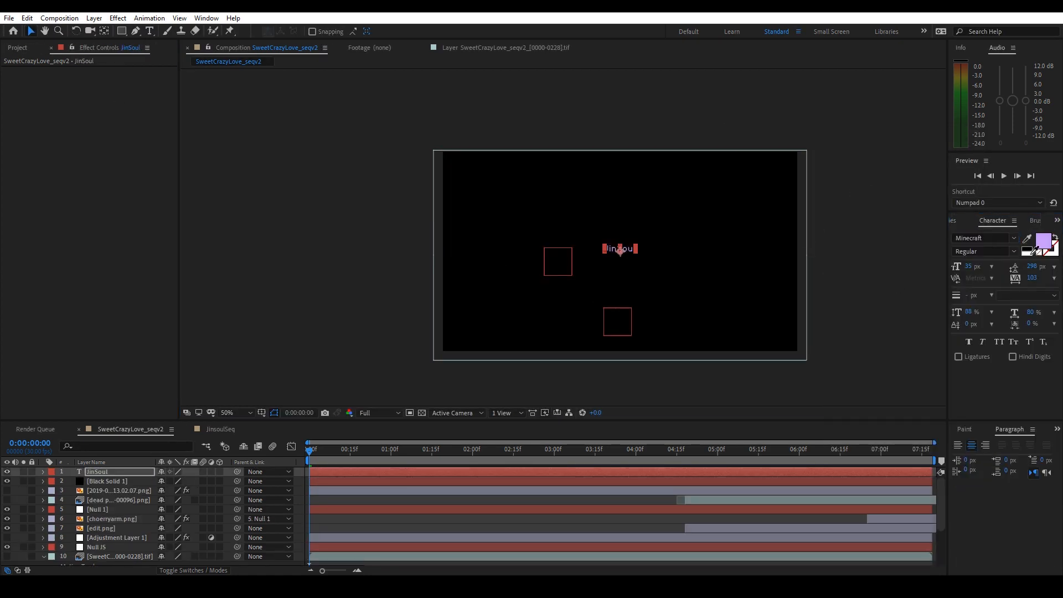
click(1027, 253)
drag(637, 257, 589, 242)
drag(677, 275, 676, 265)
Shrink the black solid's height to a band behind the text and set its Opacity to 22%
click(120, 481)
key(t)
click(162, 491)
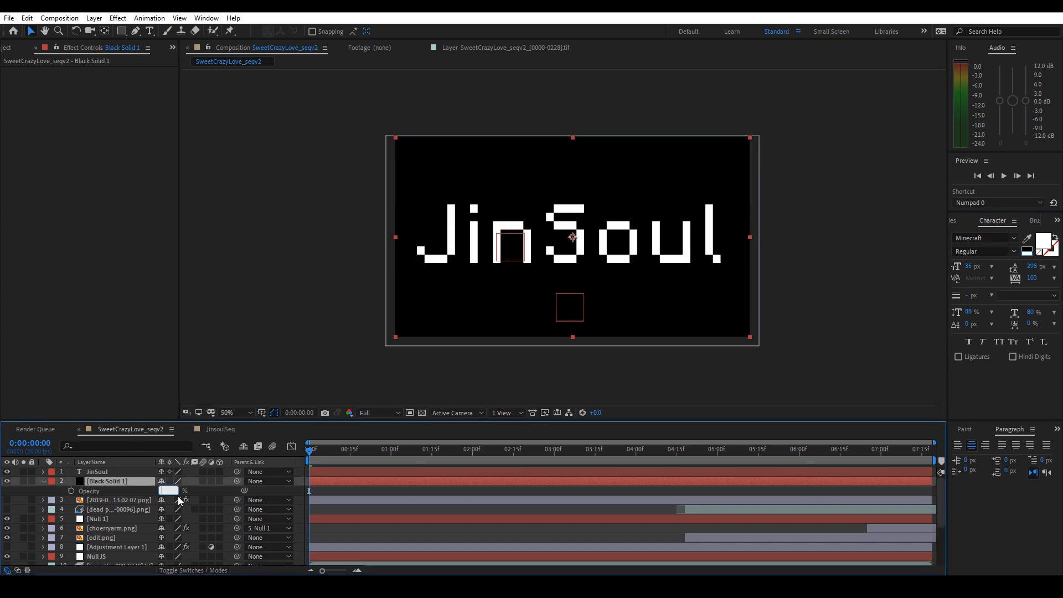
text(75)
key(Return)
drag(572, 336, 572, 286)
drag(163, 491, 134, 491)
Pre-compose the JinSoul text and black solid together as Nametag_JS
ctrl+click(101, 472)
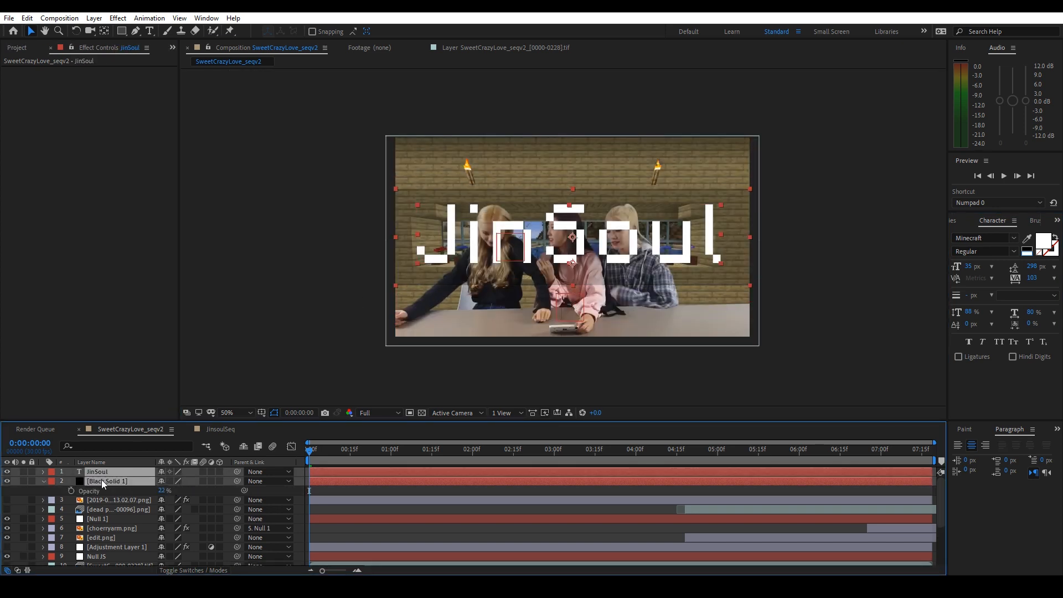
right_click(102, 481)
click(146, 434)
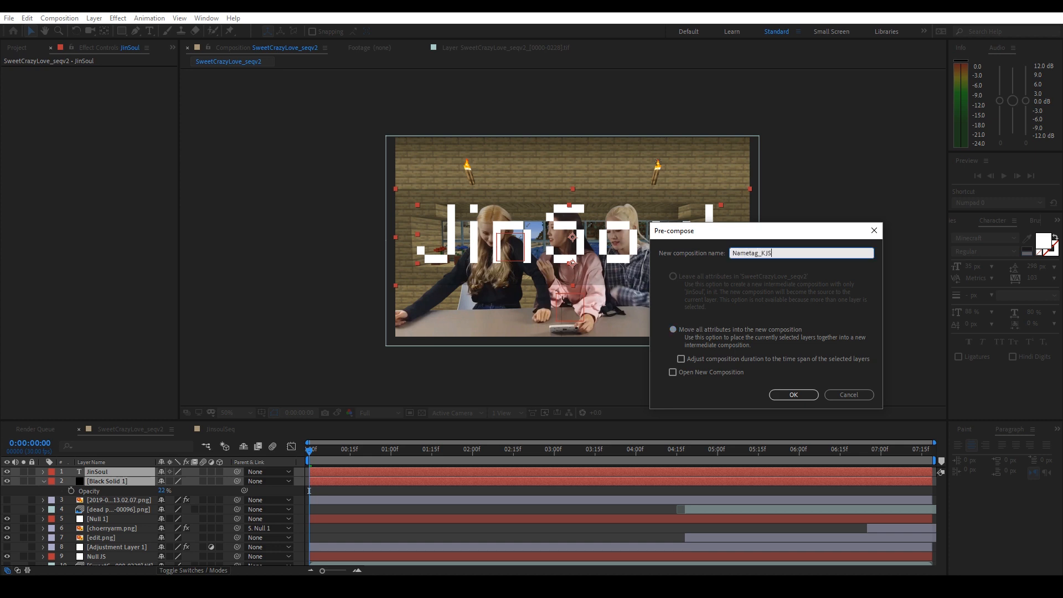
text(Nametag_JS)
key(Return)
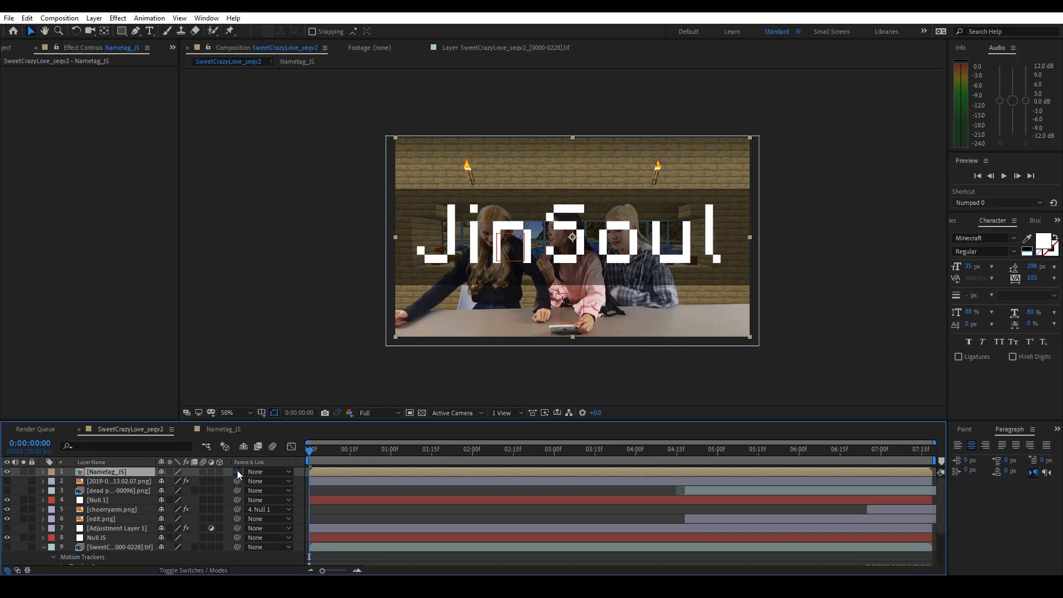
Parent Nametag_JS to Null JS, then scale it down and move it over the leftmost person's head
drag(237, 471, 108, 535)
key(p)
drag(617, 241, 526, 218)
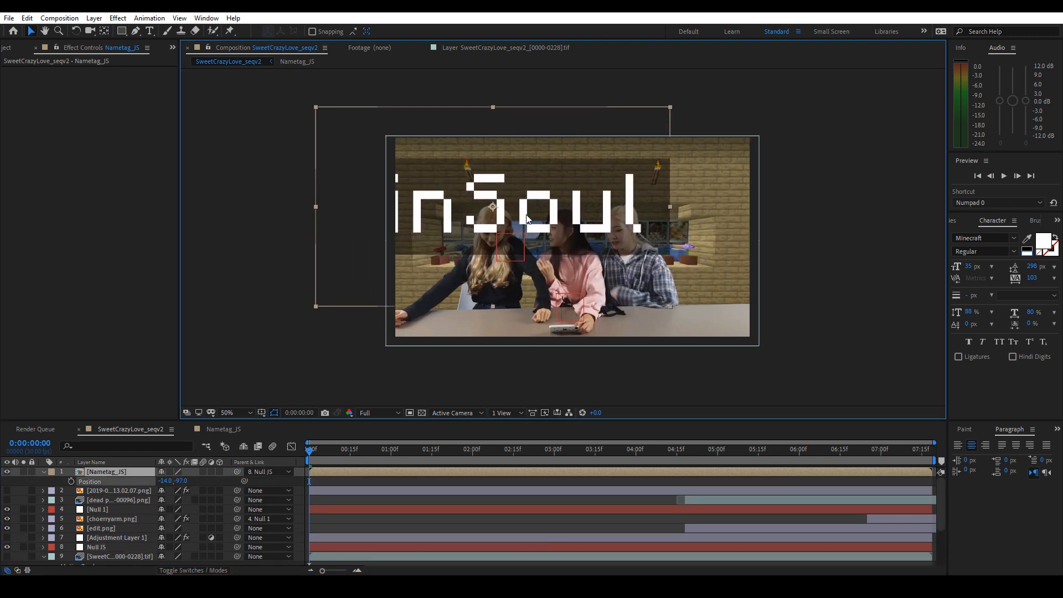
drag(670, 308, 527, 206)
scroll(528, 244, up, 2)
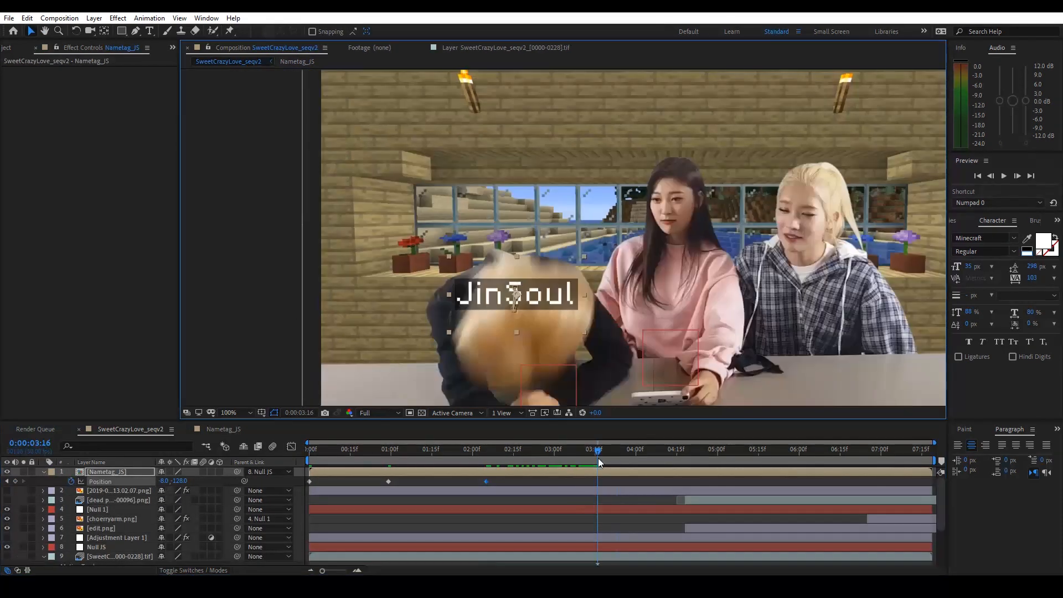
Keyframe Nametag_JS's Position to follow the head and its Opacity to hide the tag at 0:00:03:18
drag(598, 458, 568, 452)
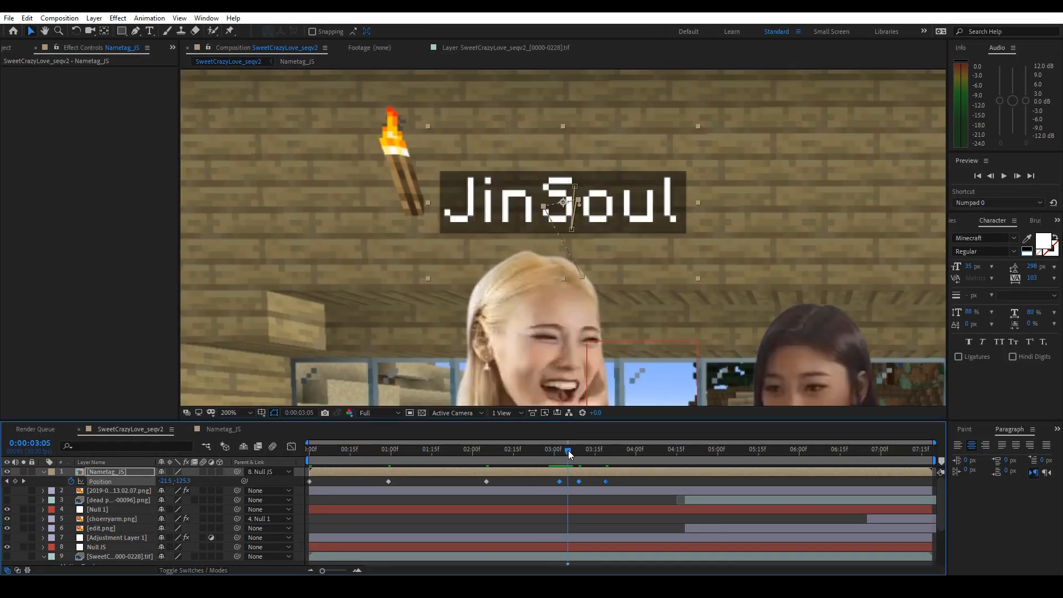
drag(618, 215, 614, 227)
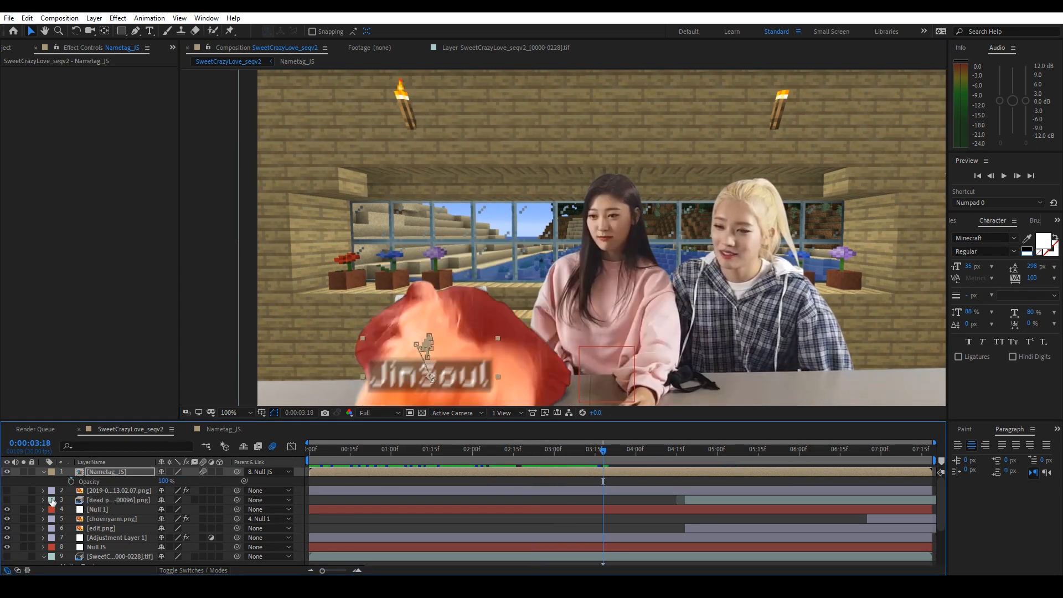
key(comma)
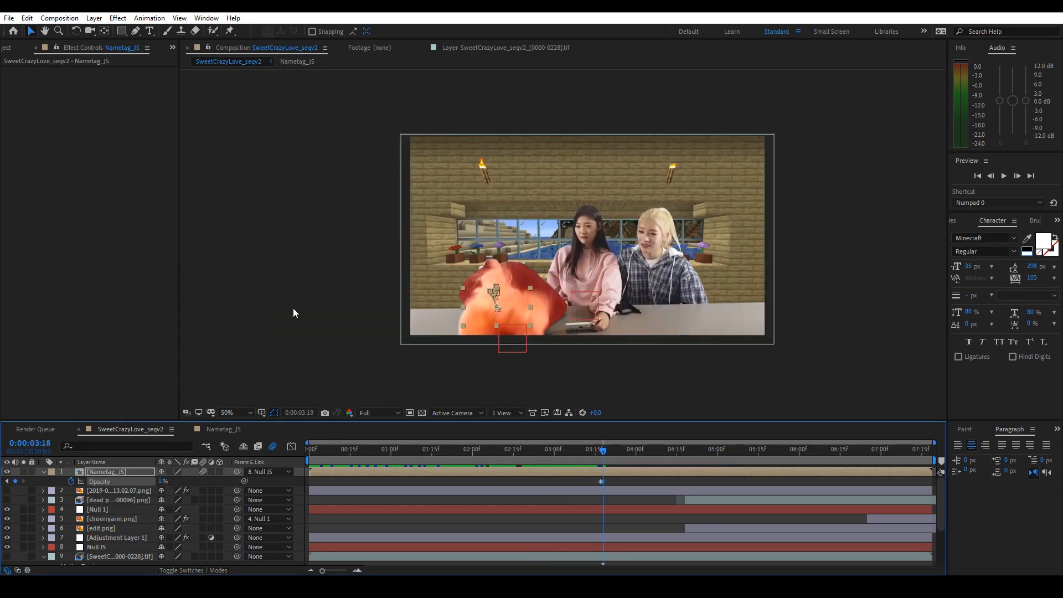
Draw a Subtract mask around the leftover dark clothing on the rotoscoped clip at 0:00:04:18 and keyframe its path
click(74, 556)
scroll(74, 543, down, 1)
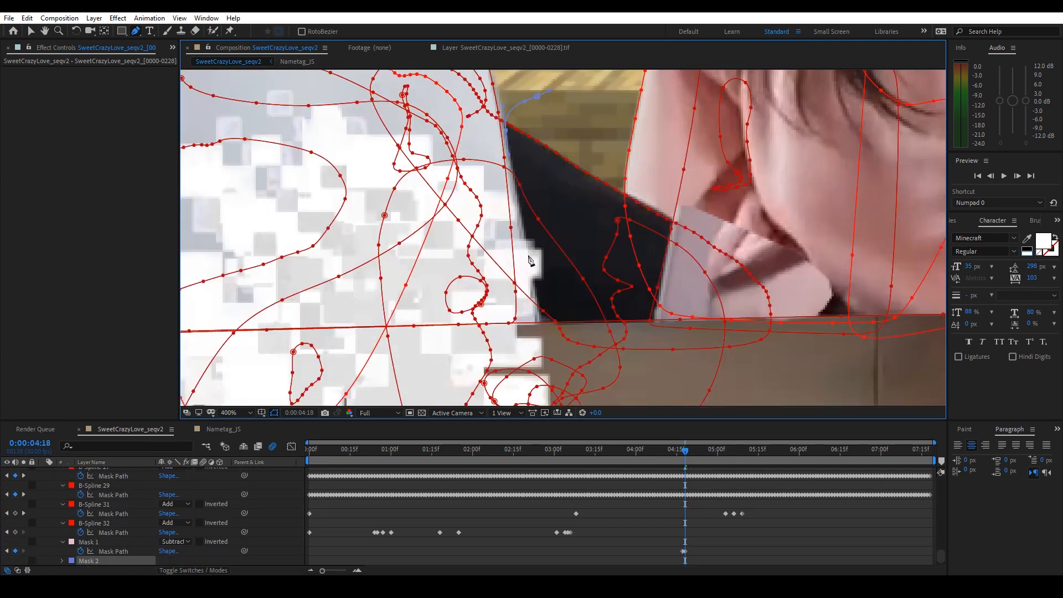
click(570, 323)
scroll(678, 270, up, 2)
drag(671, 269, 653, 248)
click(619, 232)
click(539, 153)
key(s)
scroll(111, 542, down, 1)
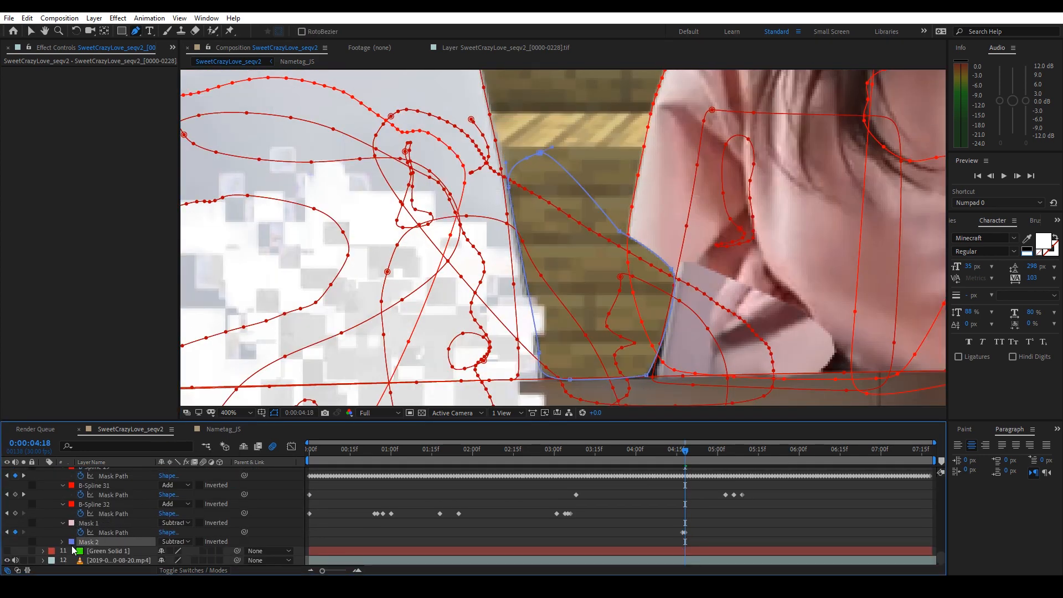
click(62, 542)
click(80, 533)
key(v)
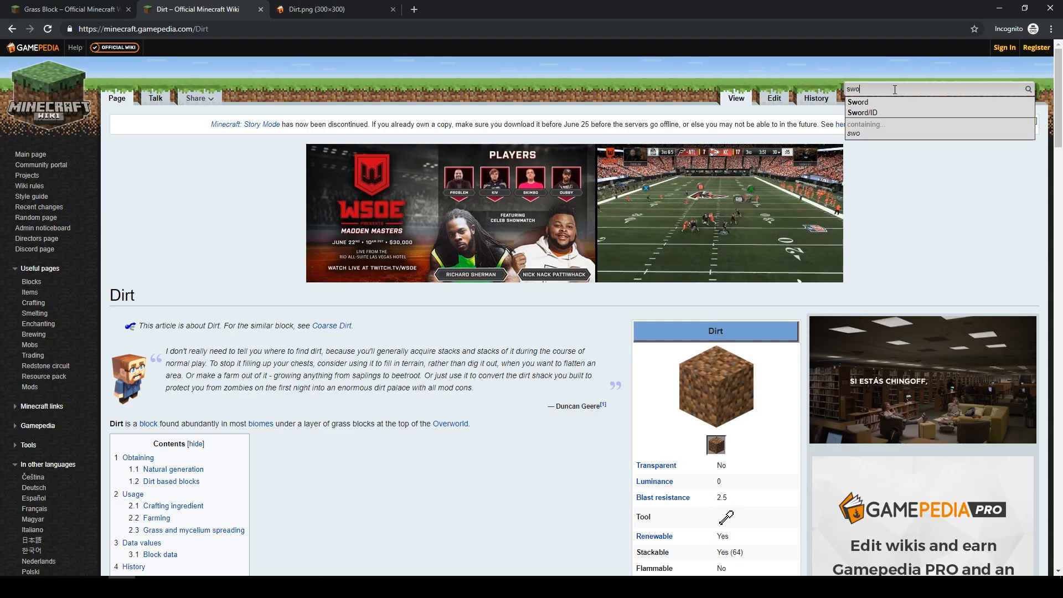
Switch to the Minecraft Wiki in the browser and get the diamond sword and Raw Cod images
click(858, 102)
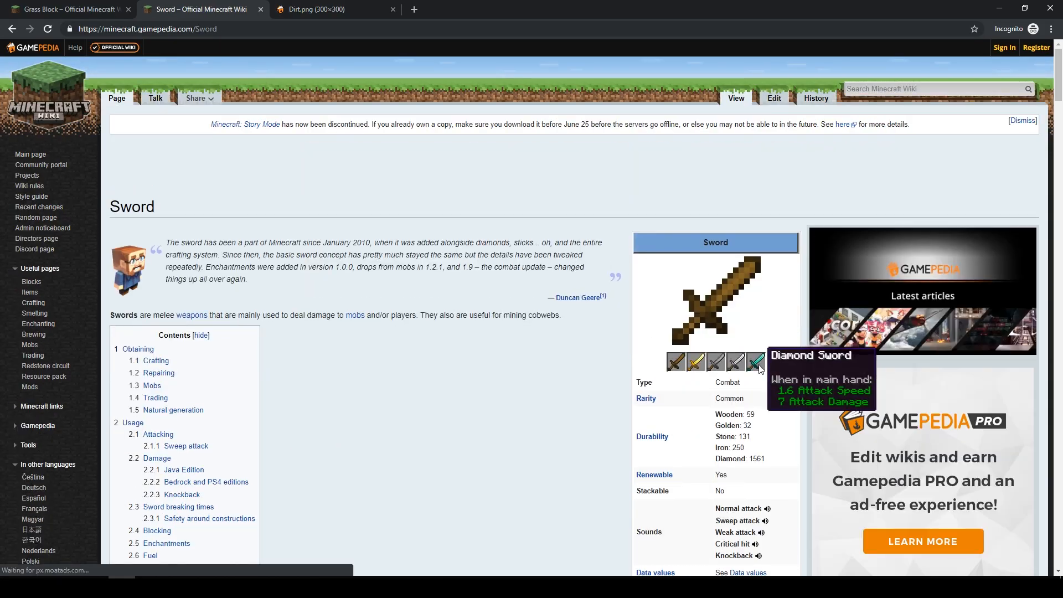
scroll(563, 339, down, 20)
scroll(563, 340, down, 20)
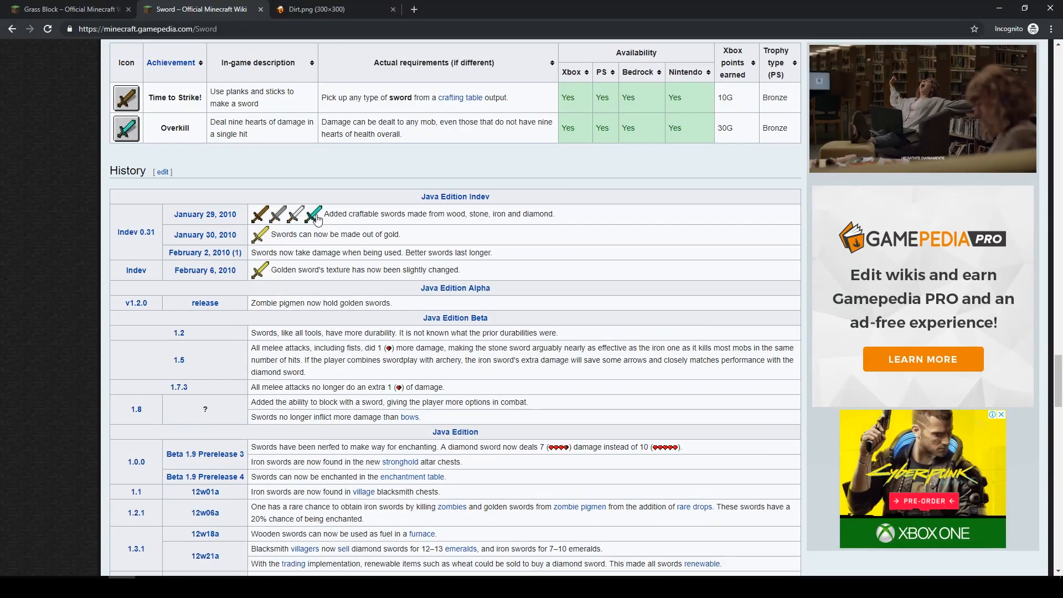
right_click(539, 323)
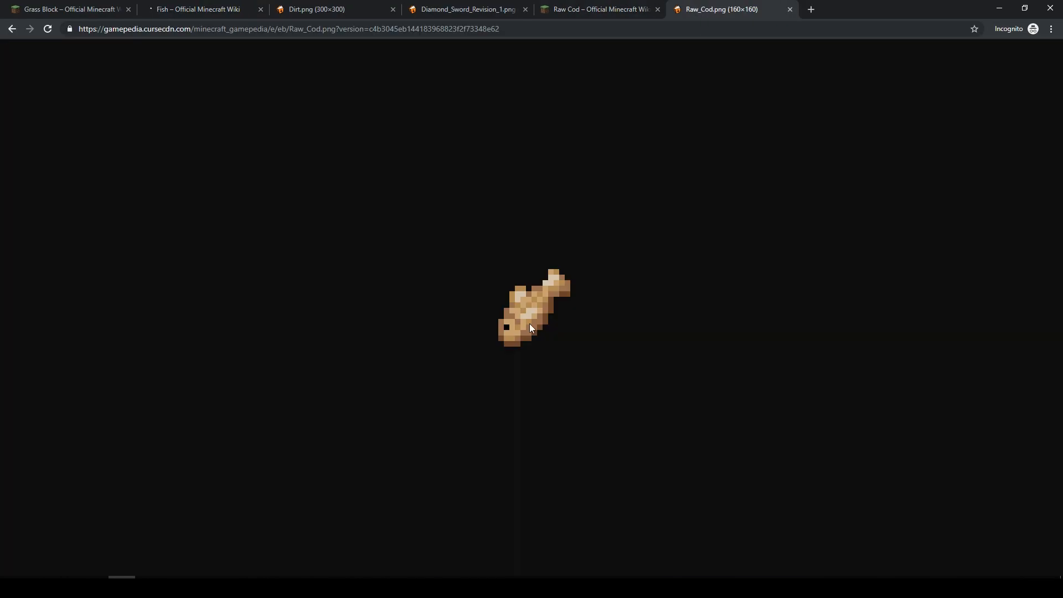
right_click(504, 336)
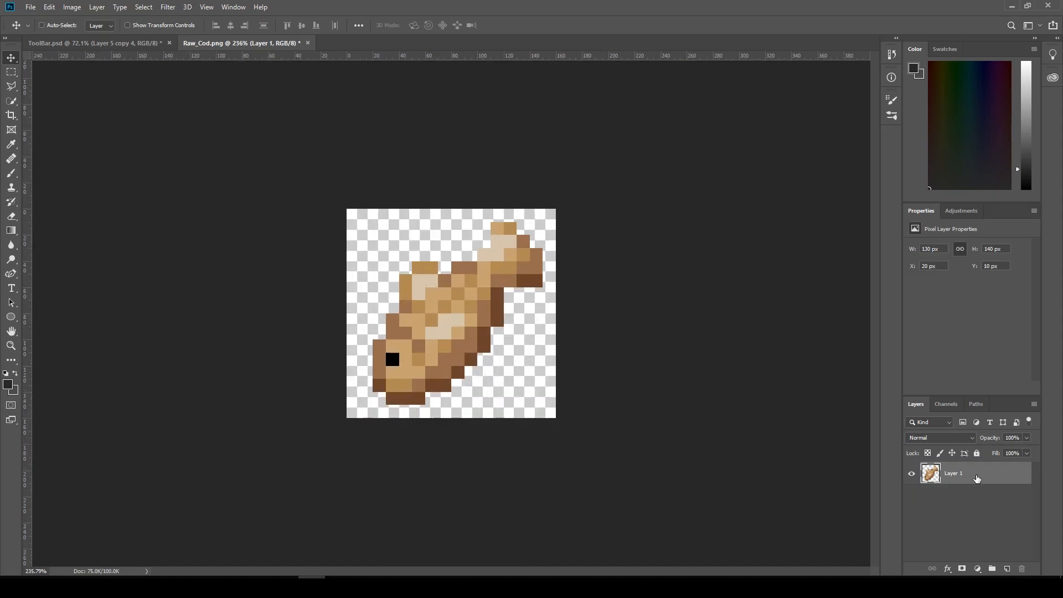
In Photoshop, add a Hue/Saturation adjustment layer to Raw_Cod.png and colorize the fish blue
click(948, 208)
click(928, 251)
right_click(993, 478)
click(906, 472)
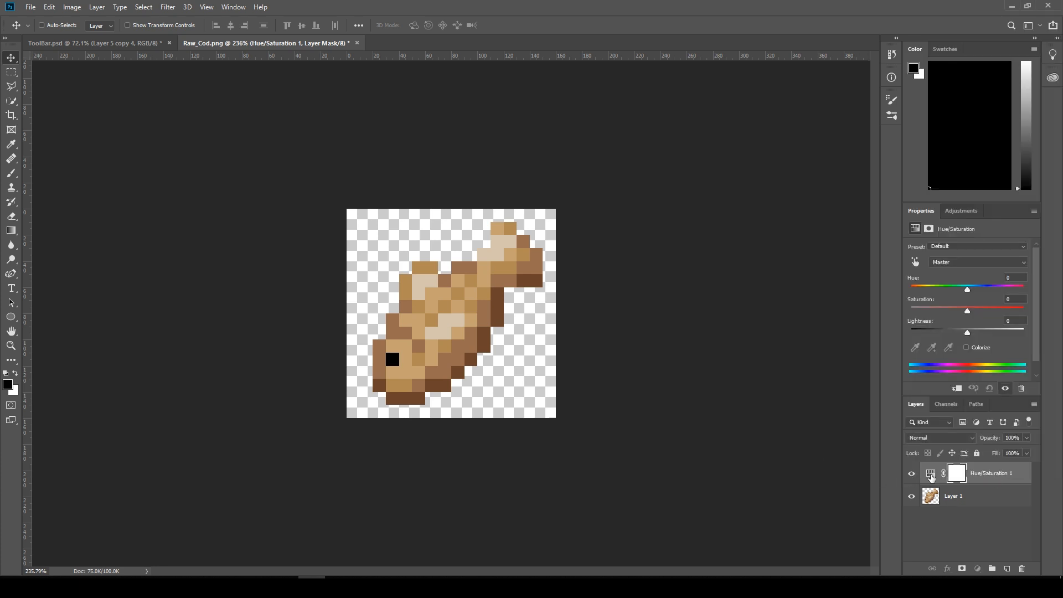
click(929, 474)
click(966, 348)
click(977, 308)
click(983, 287)
drag(975, 320, 987, 313)
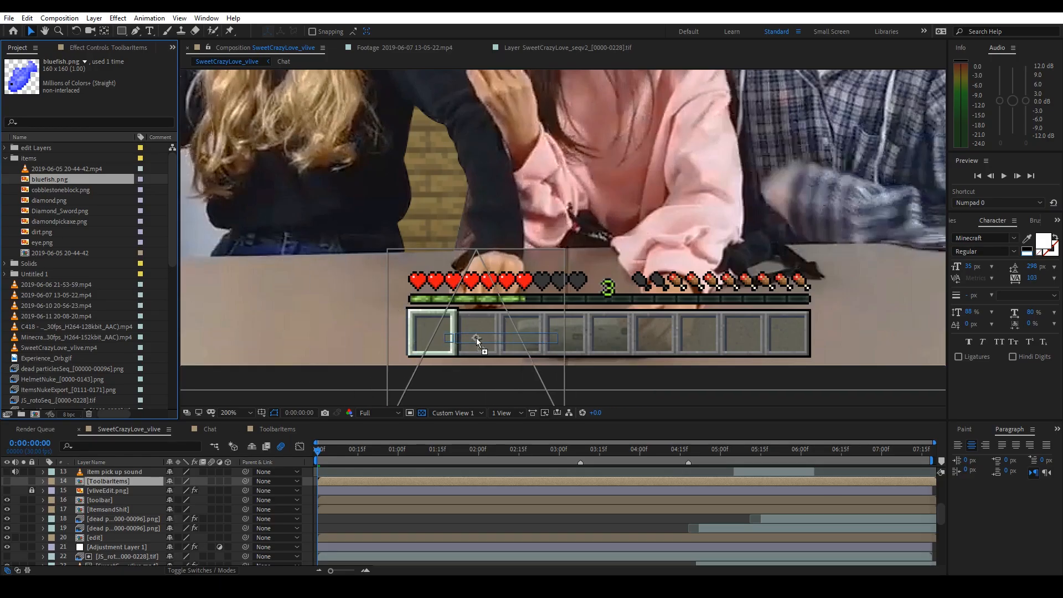
In After Effects, add bluefish.png to SweetCrazyLove_vlive and fit it into the second toolbar slot
drag(476, 338, 481, 337)
scroll(526, 298, up, 2)
drag(459, 308, 458, 313)
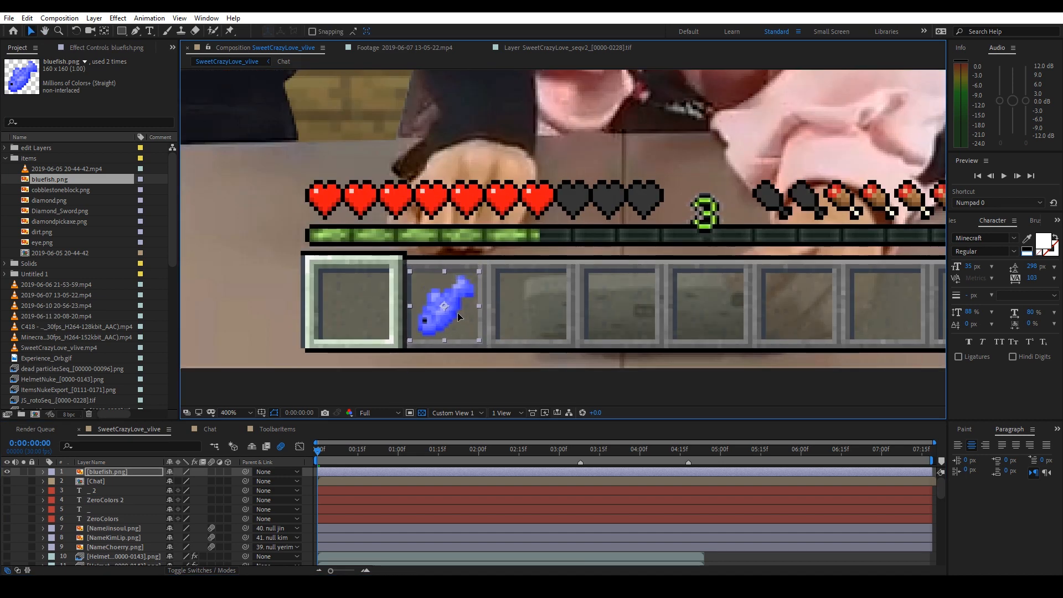
Place cobblestoneblock.png in the fourth toolbar slot and diamond.png in the fifth, each scaled to fit
drag(603, 309, 626, 310)
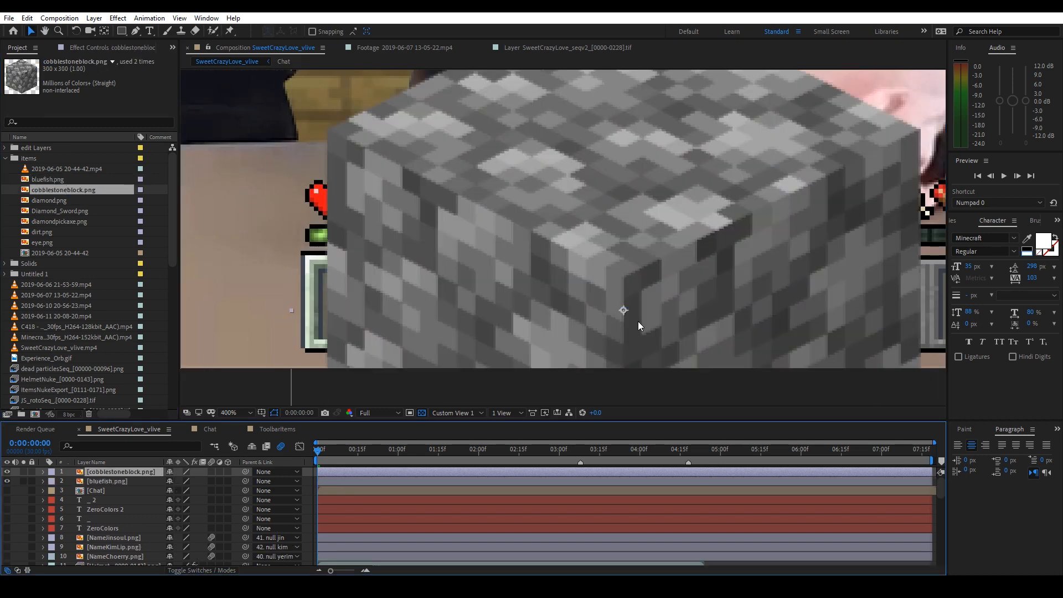
scroll(637, 321, down, 1)
drag(759, 275, 611, 277)
scroll(637, 302, up, 1)
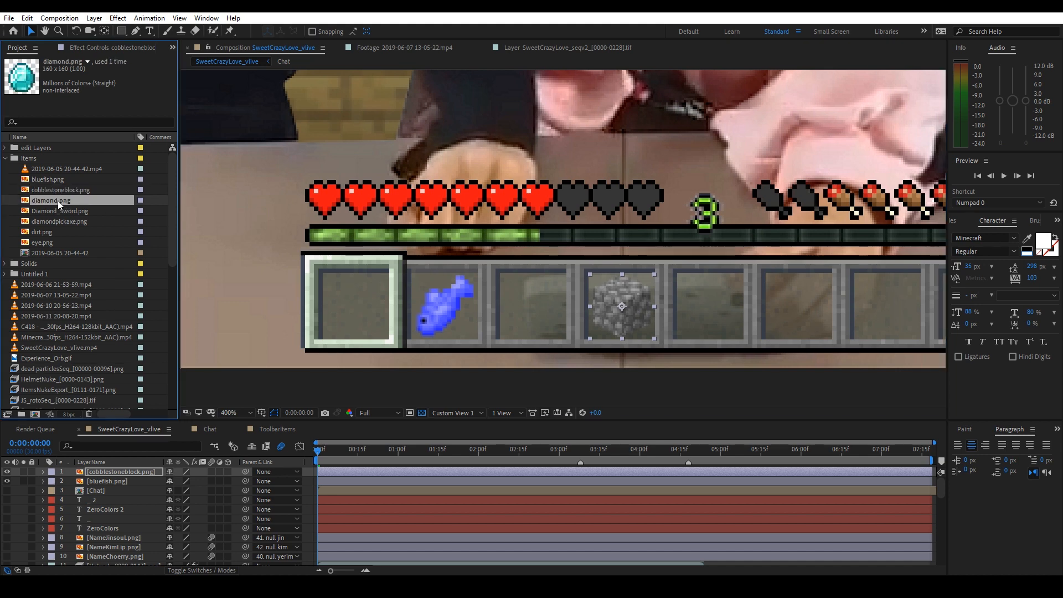
drag(709, 307, 708, 307)
drag(793, 221, 663, 252)
Add a text layer reading 65 over the diamond as its item count
right_click(633, 372)
right_click(310, 470)
mouse_move(333, 352)
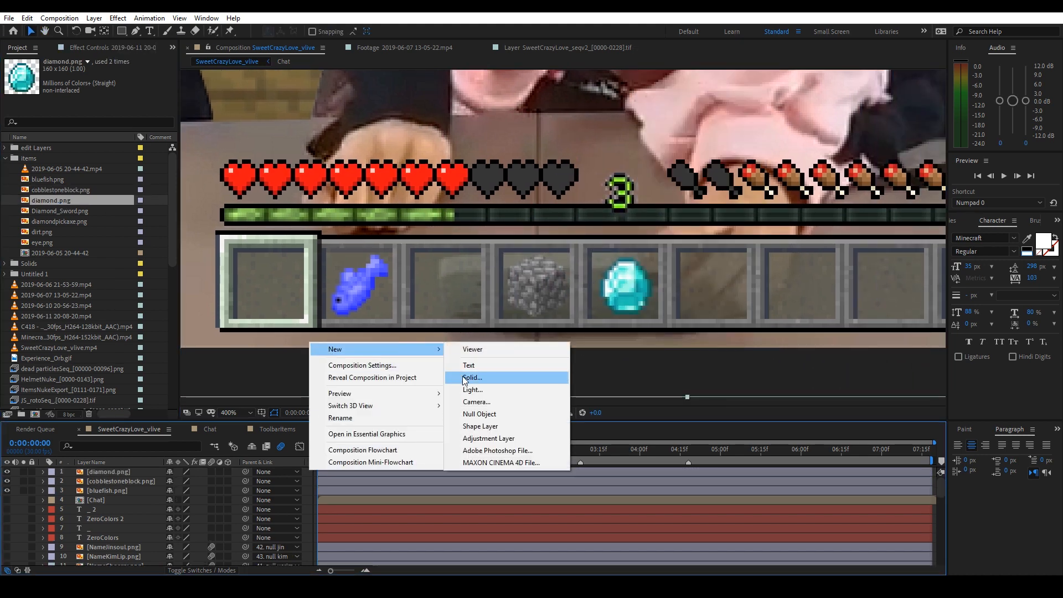
click(468, 365)
text(65)
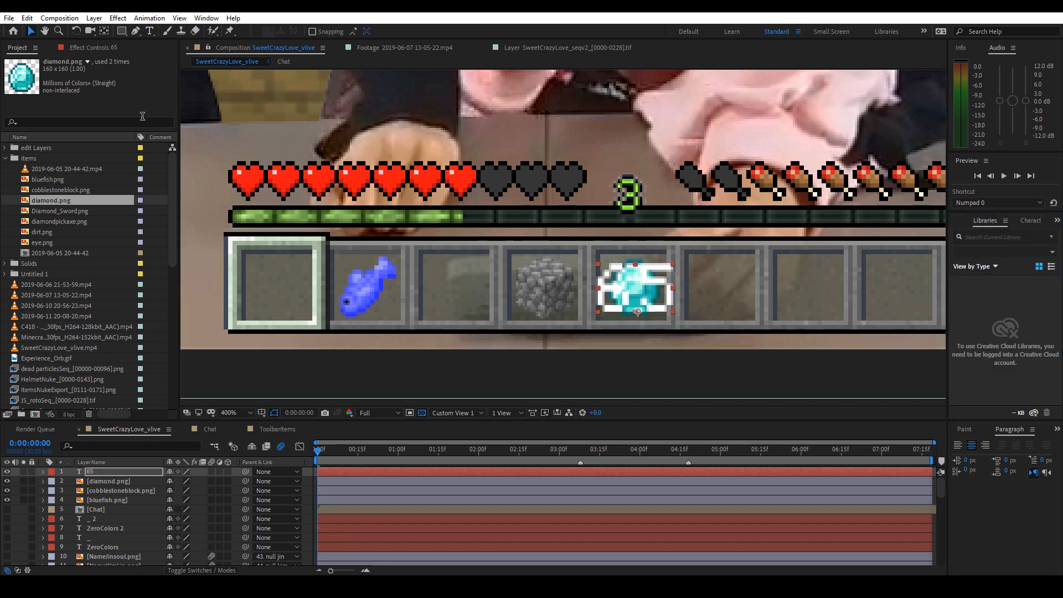
Apply Drop Shadow with a distance of 2 to the 65 text and duplicate the layer onto the cobblestone slot
key(ctrl+5)
text(drop)
double_click(1007, 350)
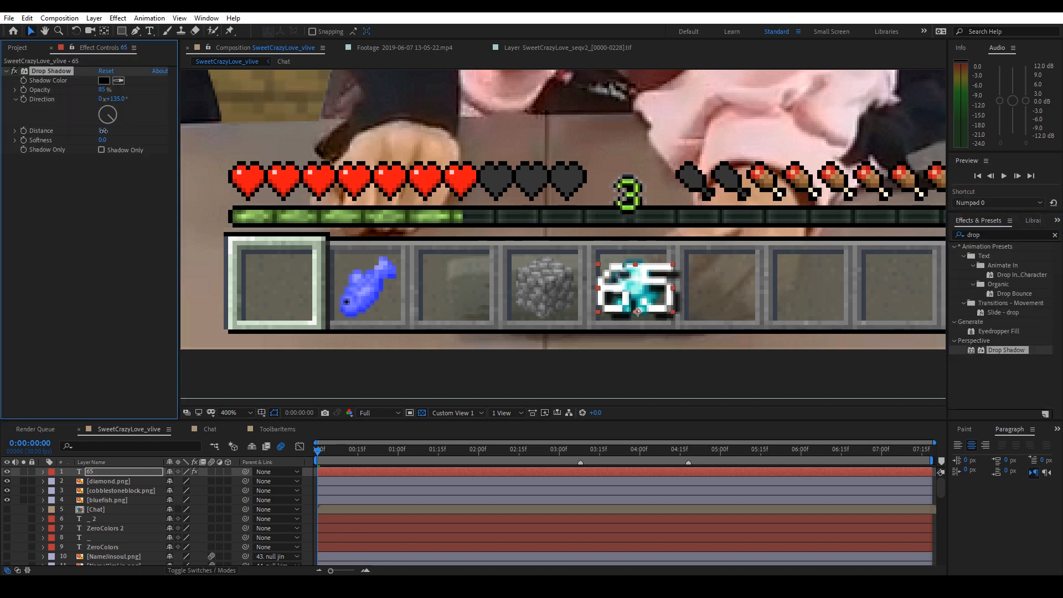
key(ctrl+d)
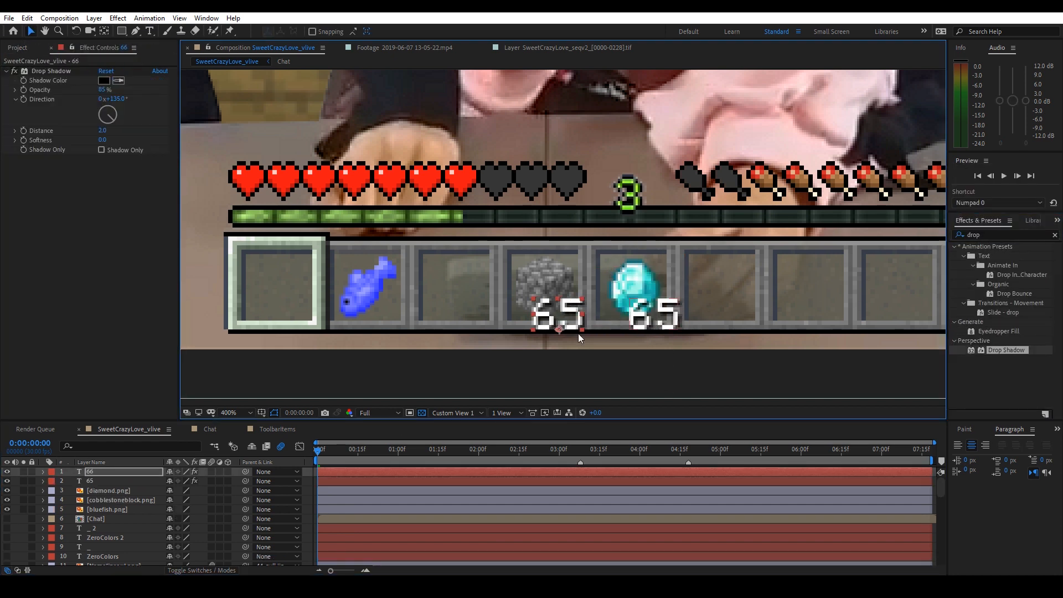
Replace the duplicated item count over the cobblestone block with 2
double_click(570, 318)
text(2)
click(32, 32)
click(521, 141)
scroll(543, 274, down, 1)
drag(543, 274, 495, 343)
scroll(476, 264, down, 1)
drag(476, 264, 542, 301)
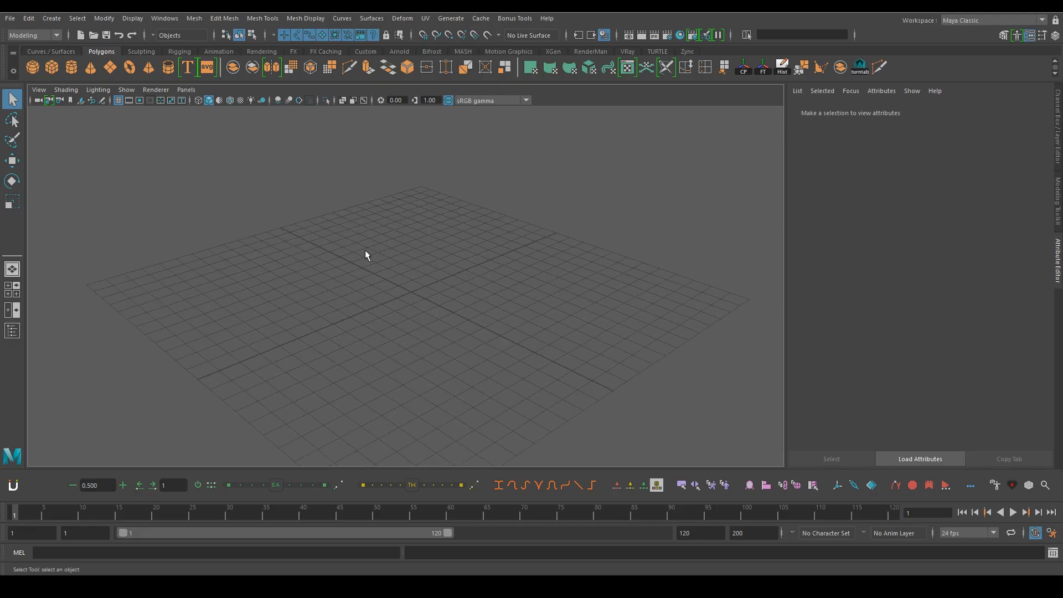
Switch to Maya, use the blue fish picture as a reference and extrude a plane's edges to match its pixel outline
key(space)
click(38, 89)
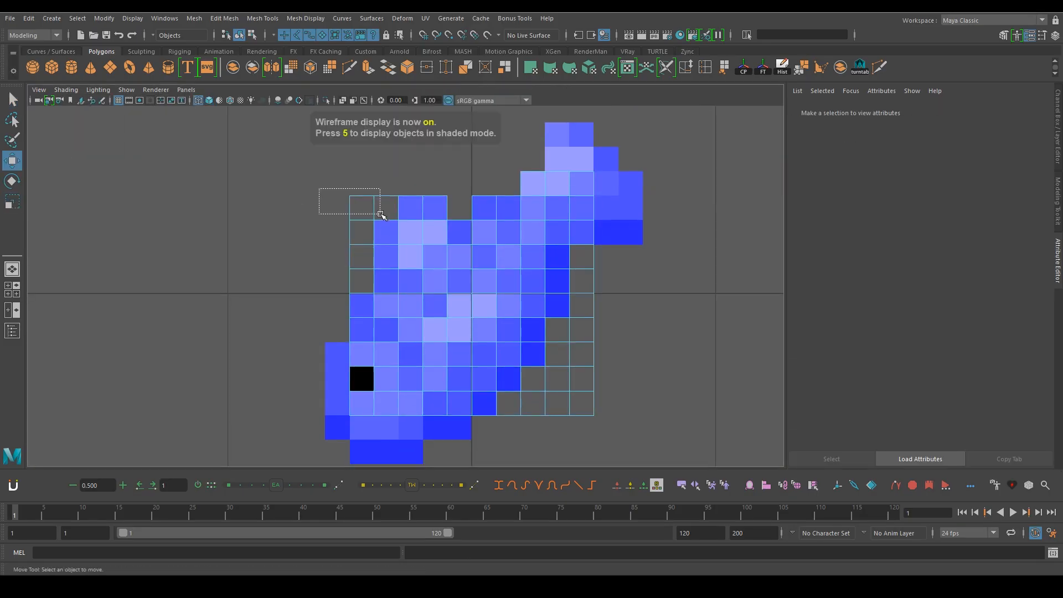
shift+right_click(356, 356)
click(399, 396)
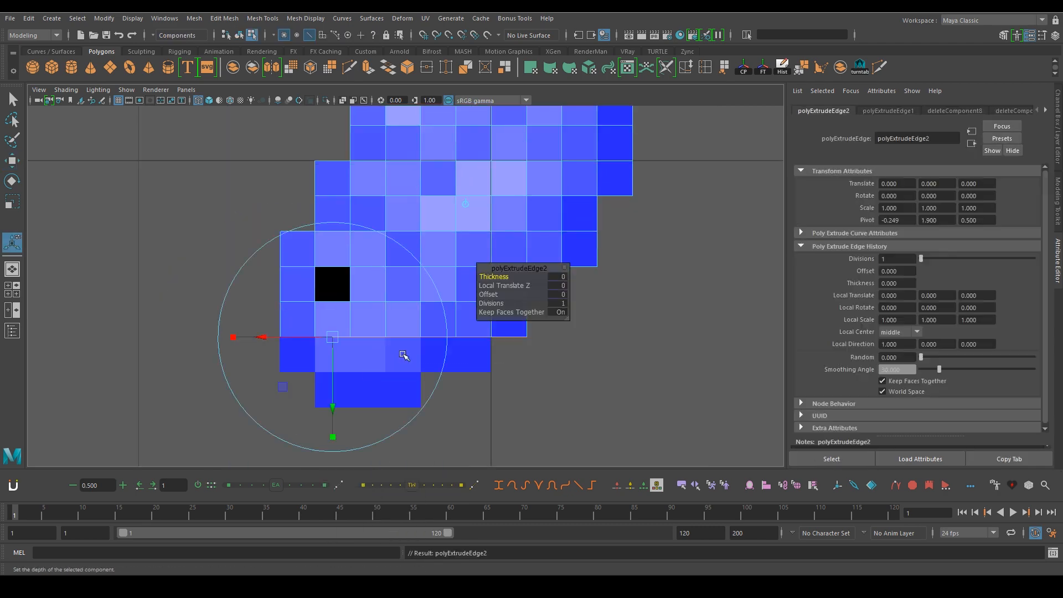
click(536, 349)
key(ctrl+e)
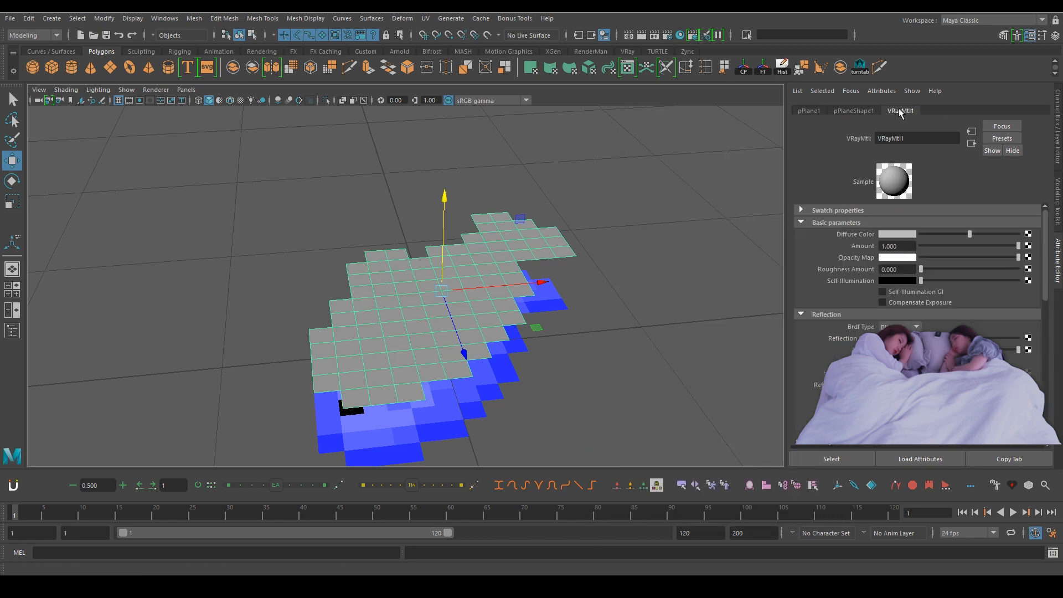
Display the fish mesh with its texture and line up its planar-projected UVs with bluefish.png in the UV Editor
key(6)
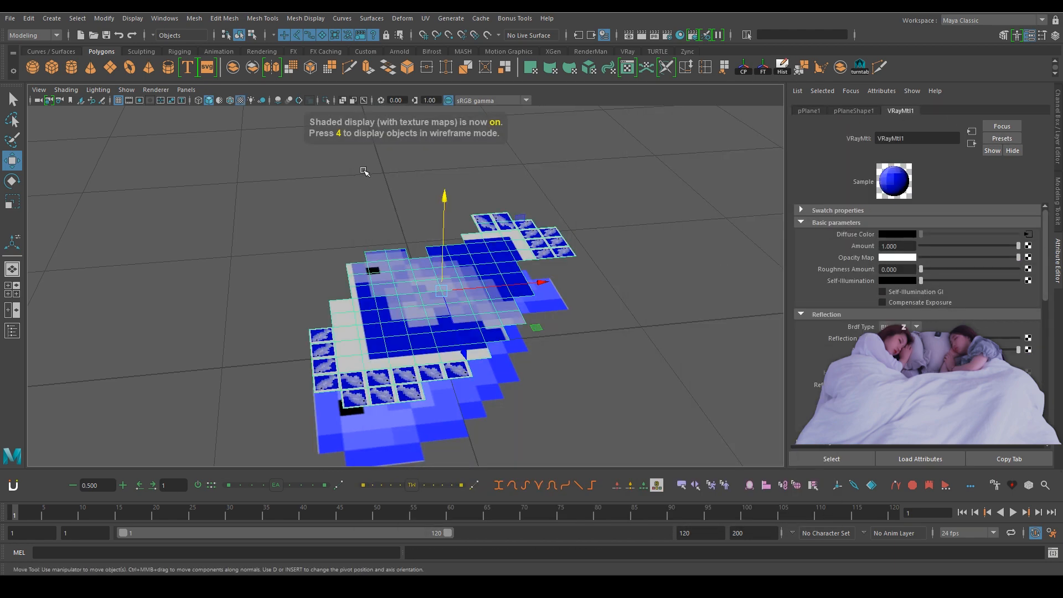
click(430, 21)
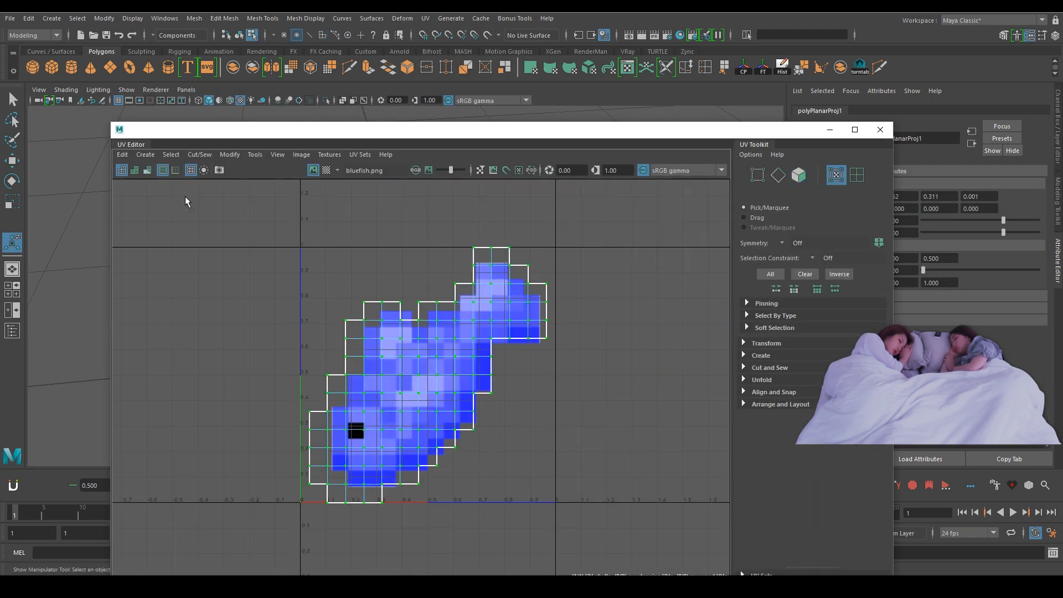
scroll(584, 332, up, 3)
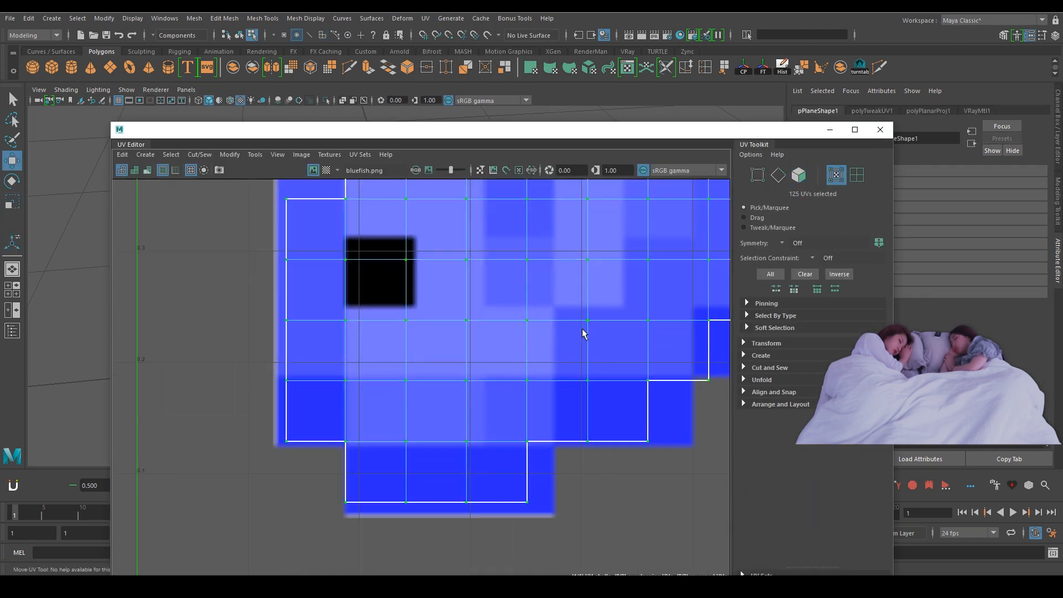
scroll(471, 423, up, 3)
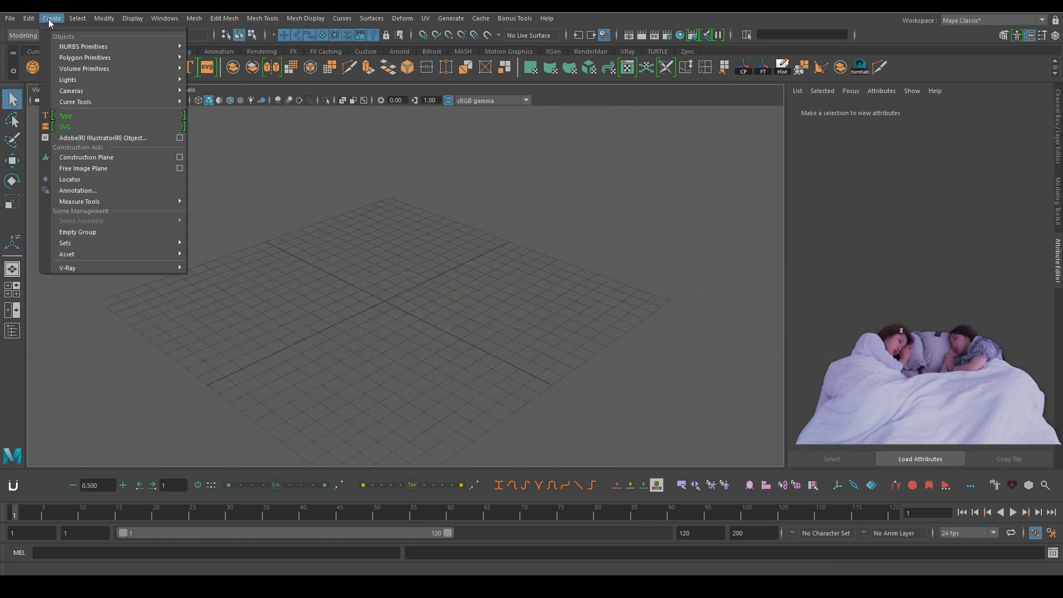
Create a camera with the SweetCrazyLove_seqv2 footage as its image plane and rotate it to match the shot
click(221, 105)
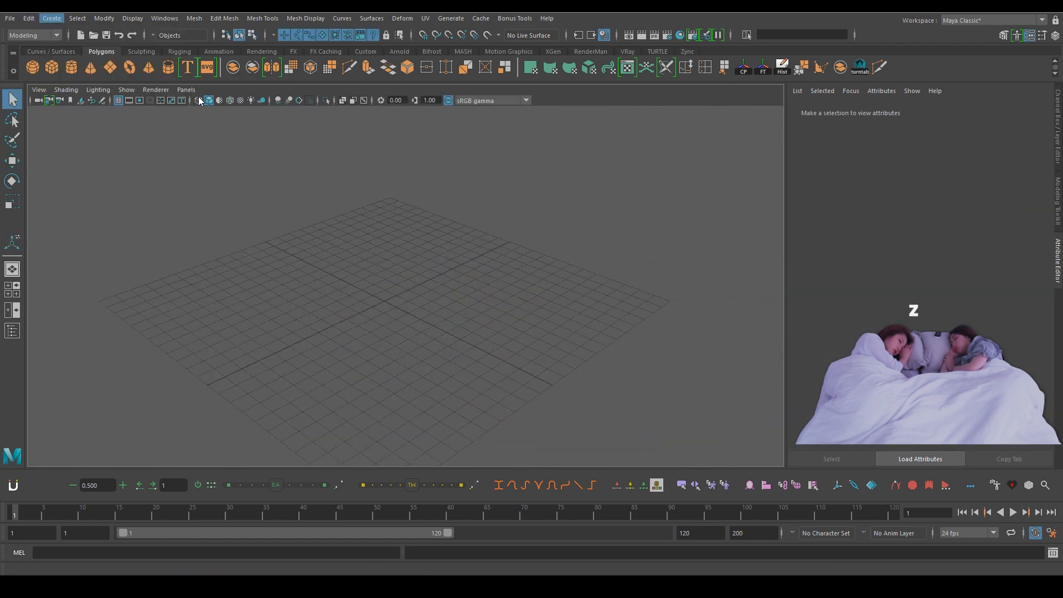
key(space)
click(332, 125)
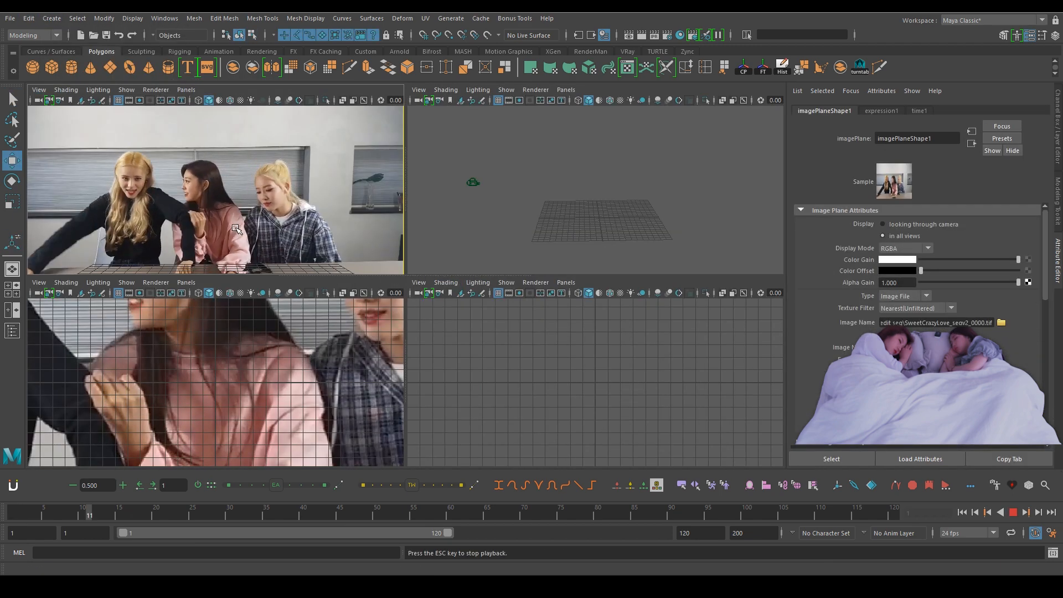
key(space)
click(38, 104)
key(space)
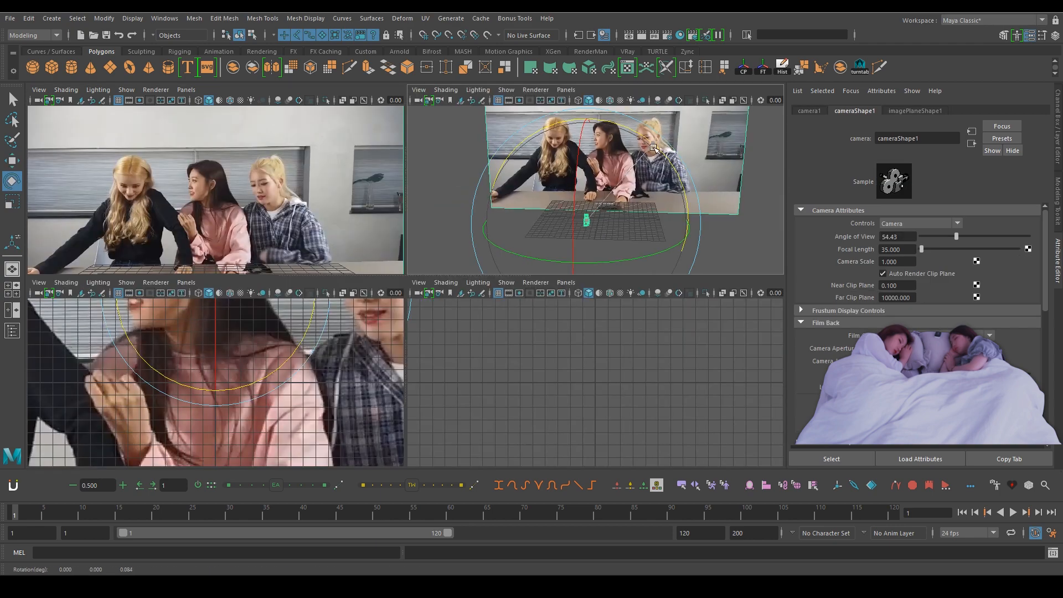
key(e)
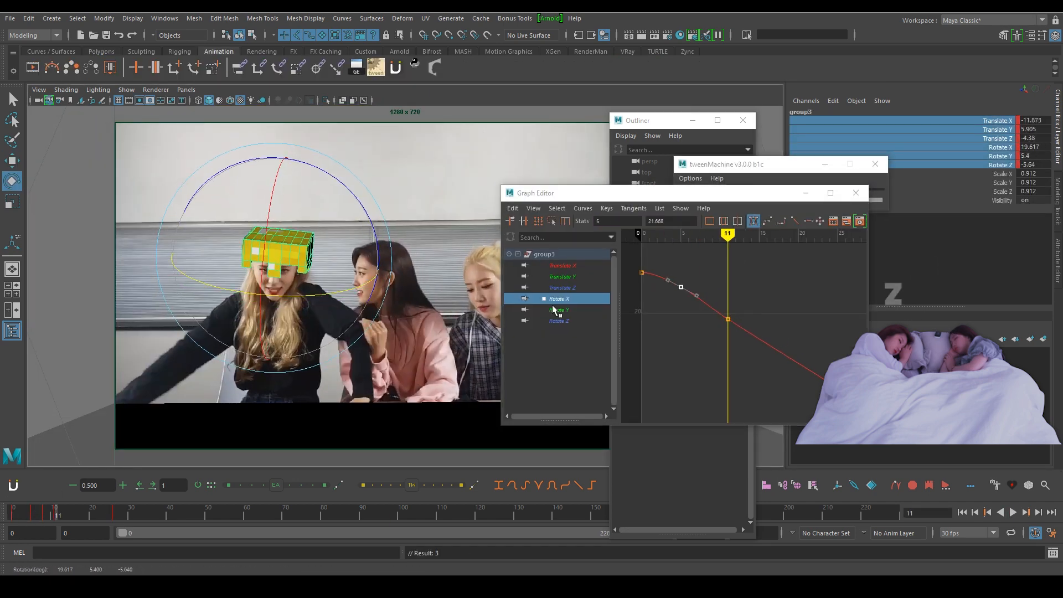
Show the helmet group's Rotate Y curve in the Graph Editor
click(557, 310)
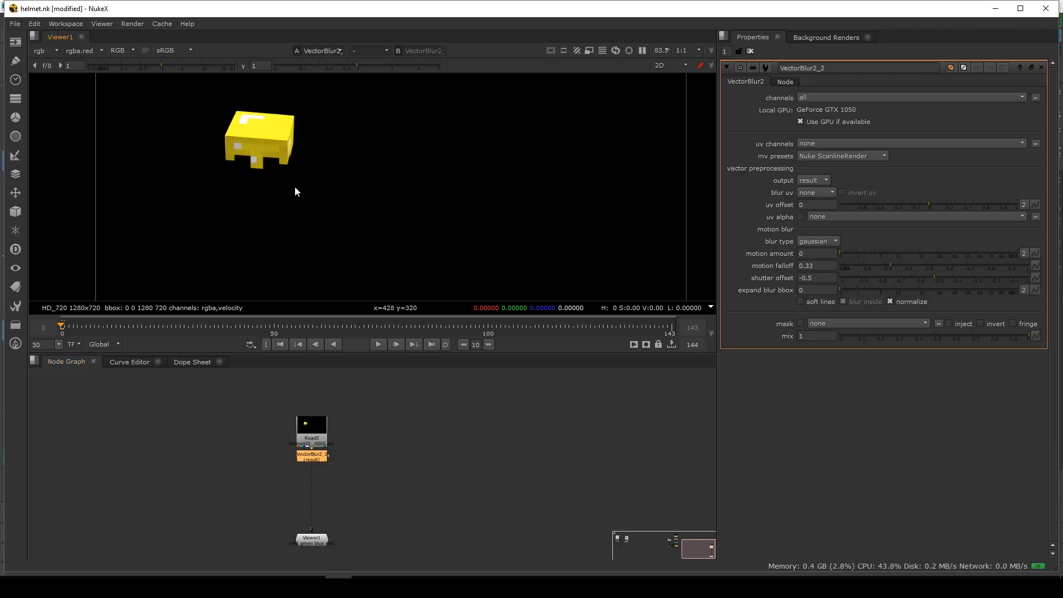
Switch to NukeX, go to a middle frame of the helmet render and adjust the VectorBlur2 node's motion blur settings
click(333, 328)
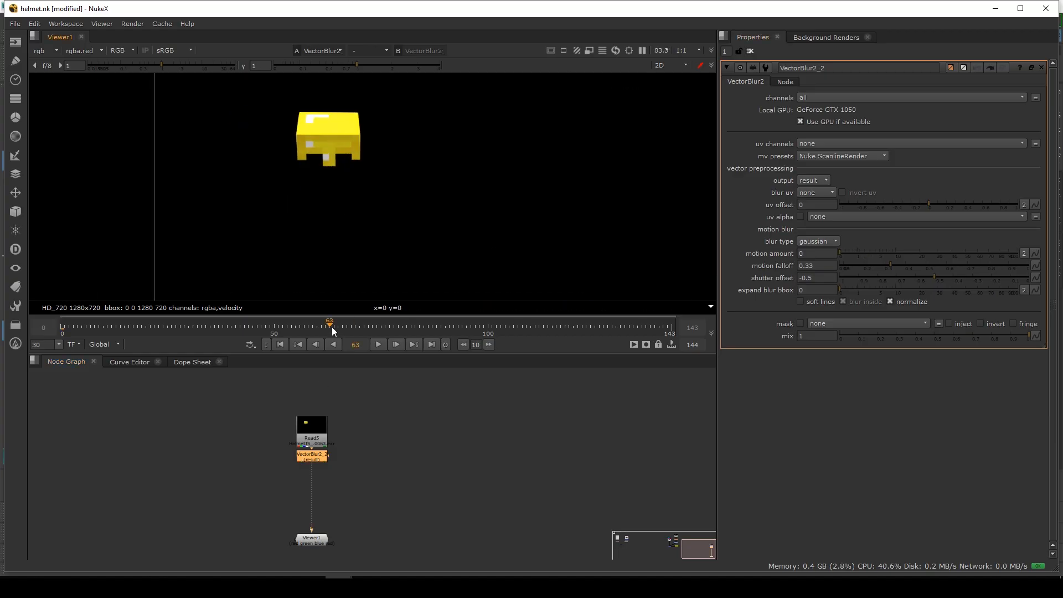
drag(911, 252, 840, 253)
click(834, 198)
scroll(447, 221, down, 2)
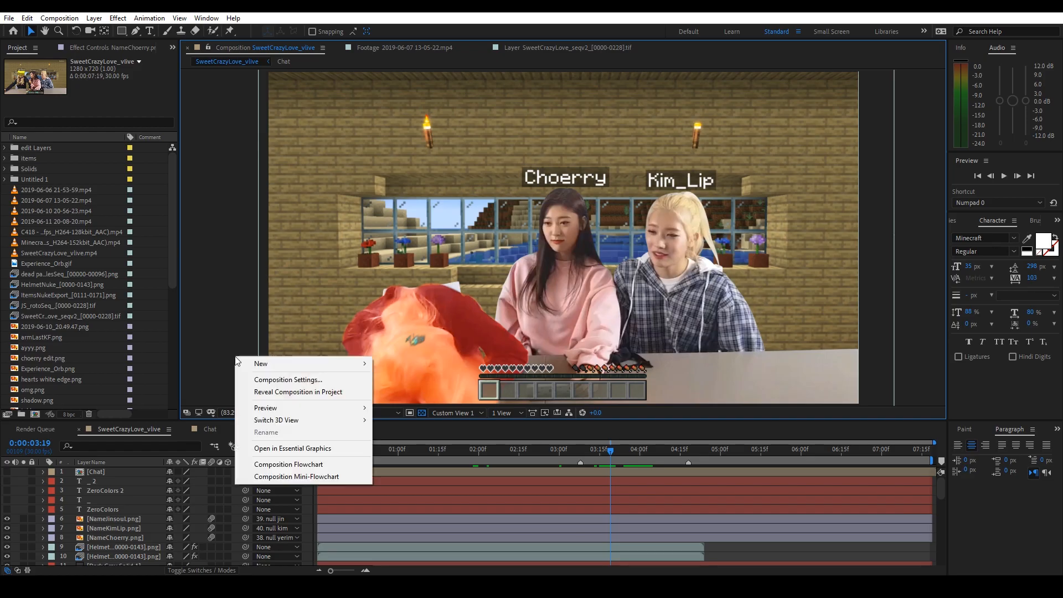
Switch to After Effects, add a black solid to SweetCrazyLove_vlive and hide it
mouse_move(257, 361)
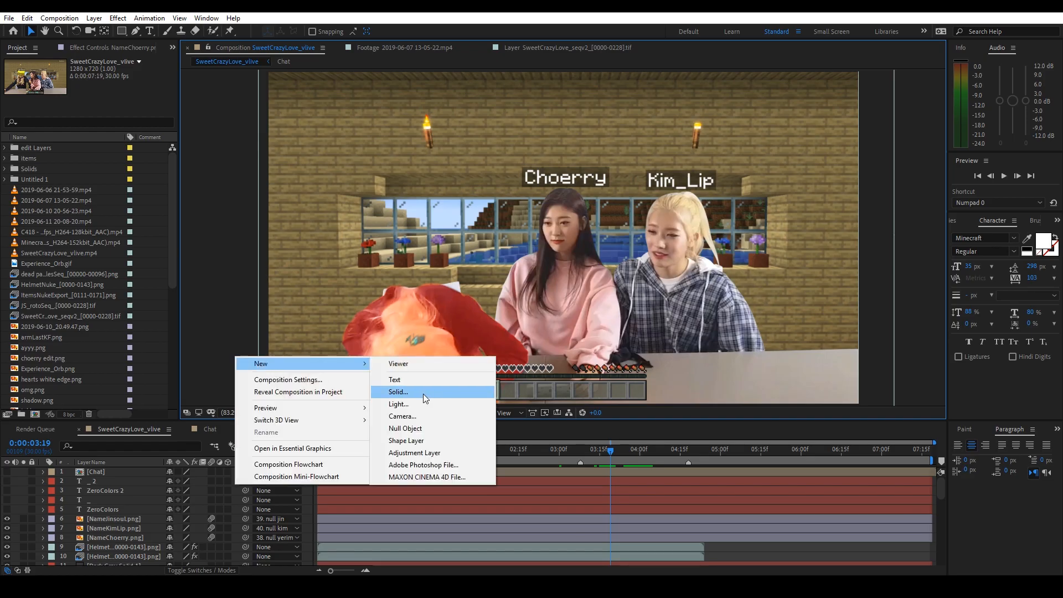
click(423, 389)
click(894, 353)
click(8, 472)
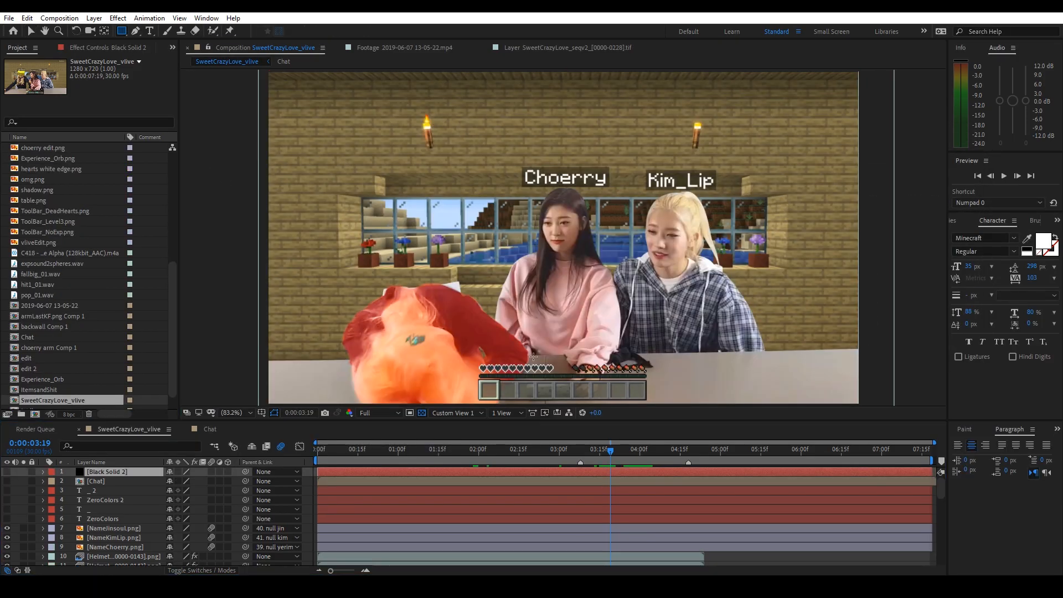
Mask the black solid to a thin horizontal strip beside the toolbar, make it visible and set its opacity to 65%
click(559, 356)
click(308, 358)
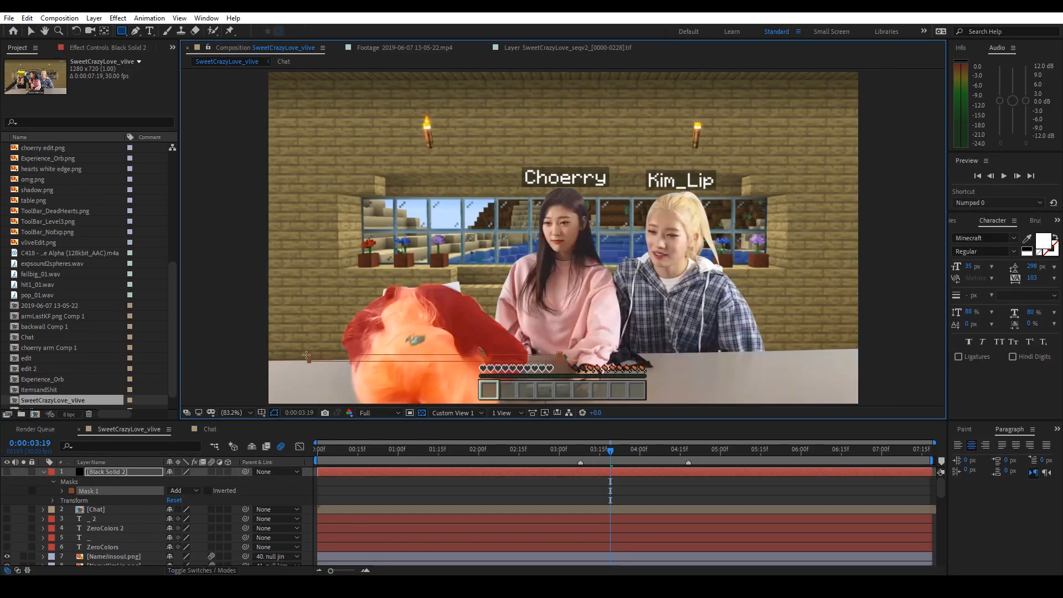
click(7, 472)
key(t)
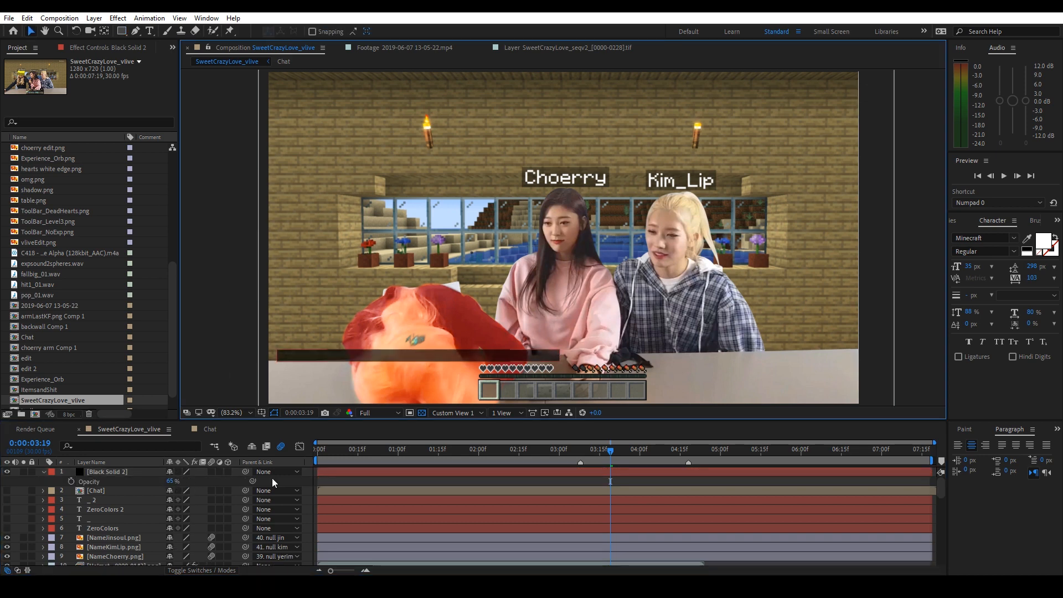
Add a left-aligned text layer reading Jinsoul uwu and place it at the start of the black strip
right_click(308, 345)
click(476, 372)
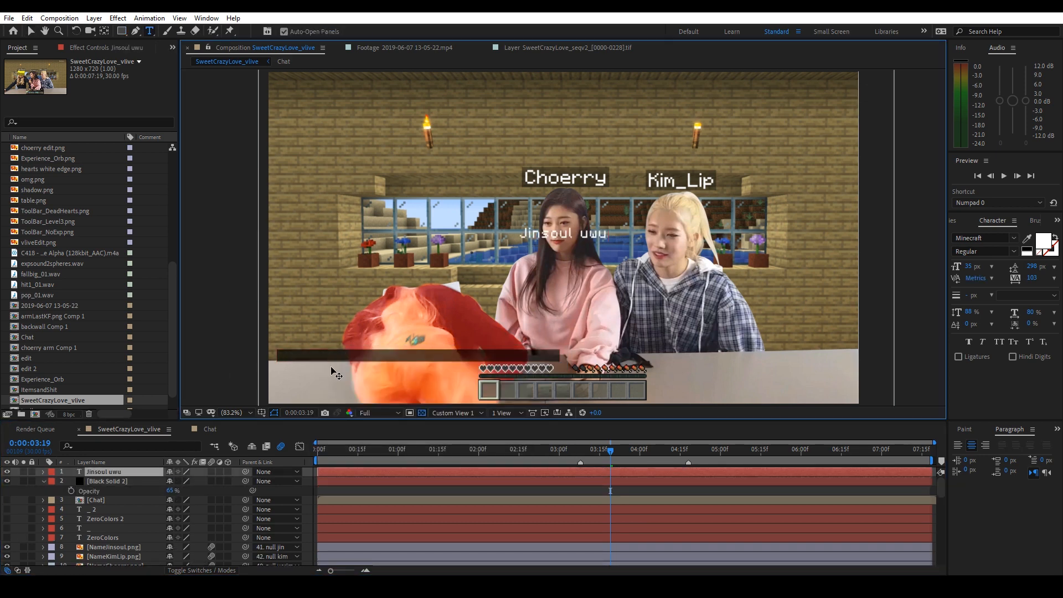
key(ctrl+shift+l)
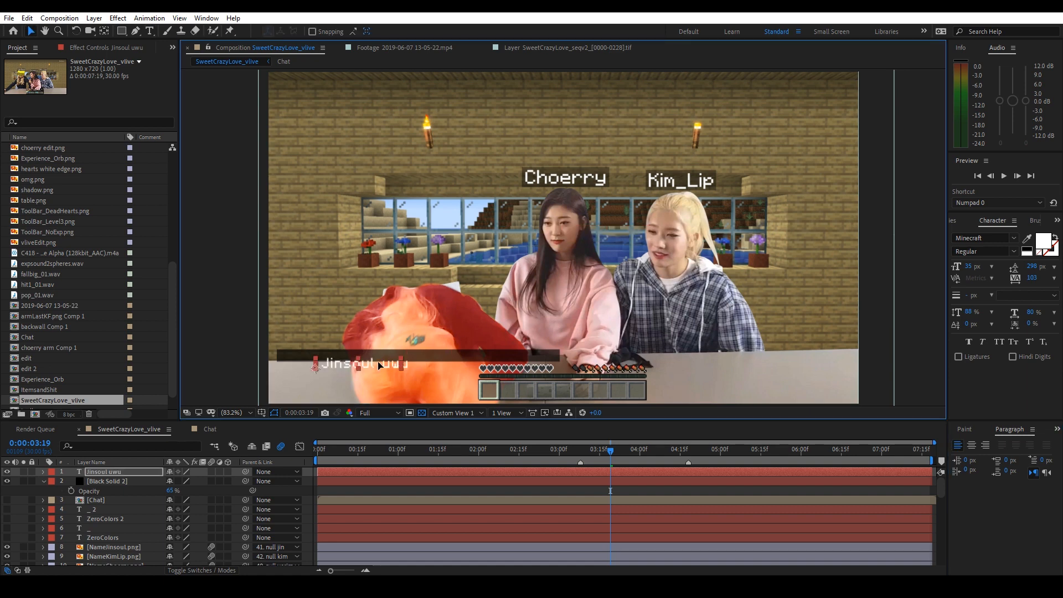
Apply Drop Shadow to the Jinsoul uwu text and lower the black solid's opacity to 50%
key(ctrl+5)
click(1002, 233)
text(drop)
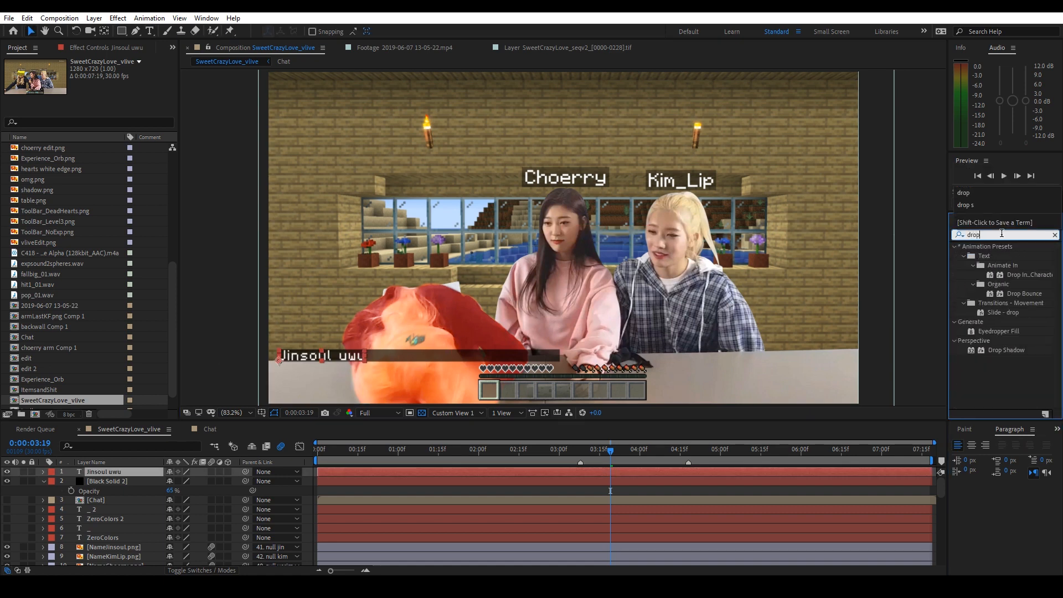
drag(975, 314, 169, 493)
key(ctrl+Up)
scroll(224, 382, up, 3)
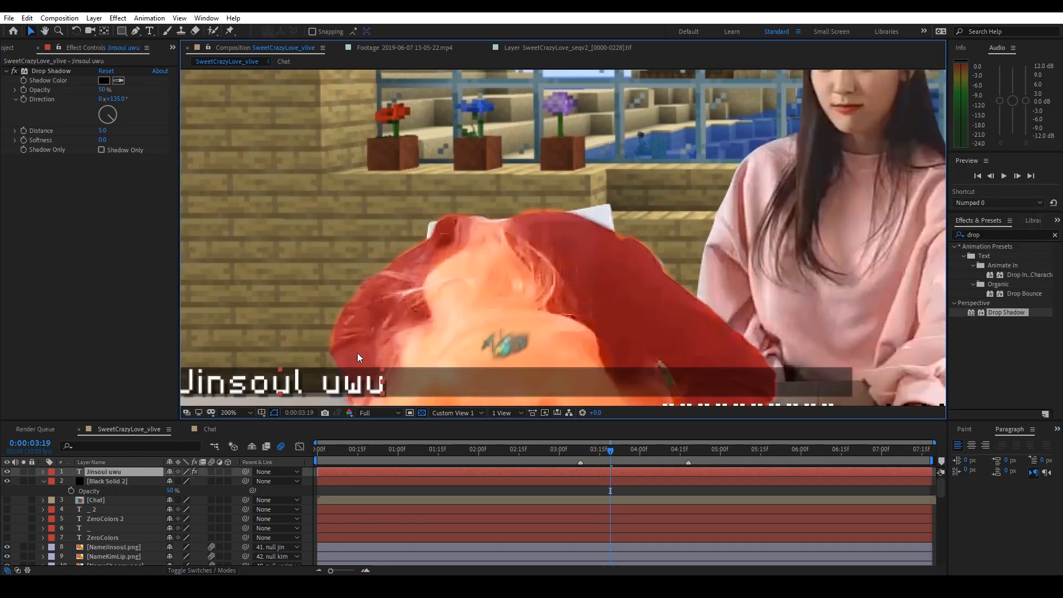
Set the Jinsoul uwu text to 30 px and its drop shadow to 100% opacity and a distance of 3
key(ctrl+6)
drag(103, 130, 99, 130)
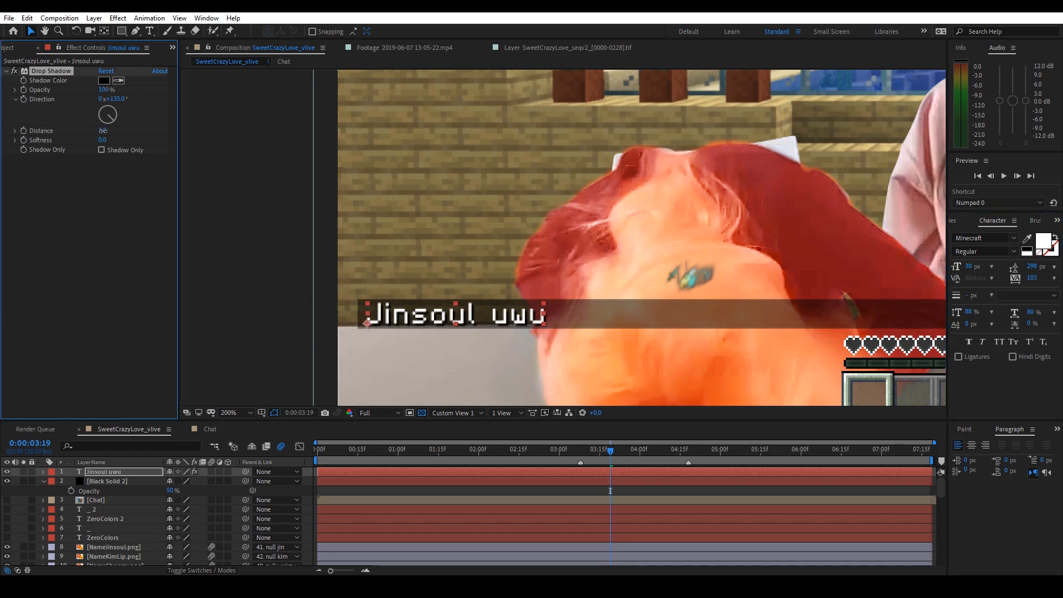
Keyframe the opacity of the Jinsoul uwu text and black solid at 0:00:03:19, and drop it to 0% one frame earlier
scroll(344, 294, down, 1)
drag(343, 294, 235, 316)
click(108, 472)
shift+click(111, 482)
key(t)
click(71, 481)
key(Page_Up)
drag(170, 481, 114, 490)
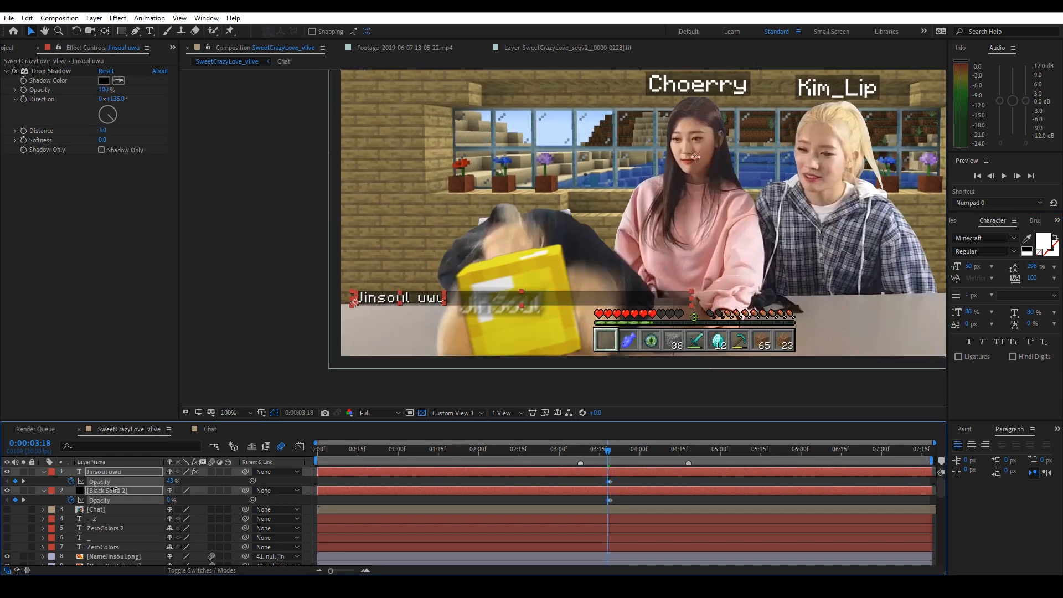